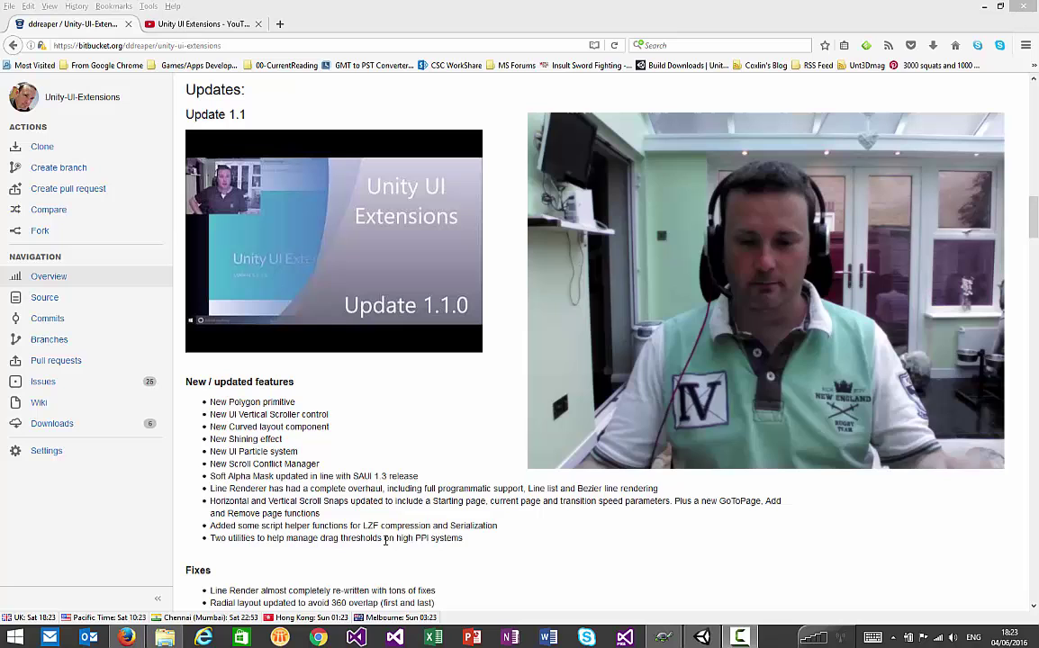
Step: Switch from the Bitbucket page to the Unity editor showing the UILineRendererDemo scene
click(708, 640)
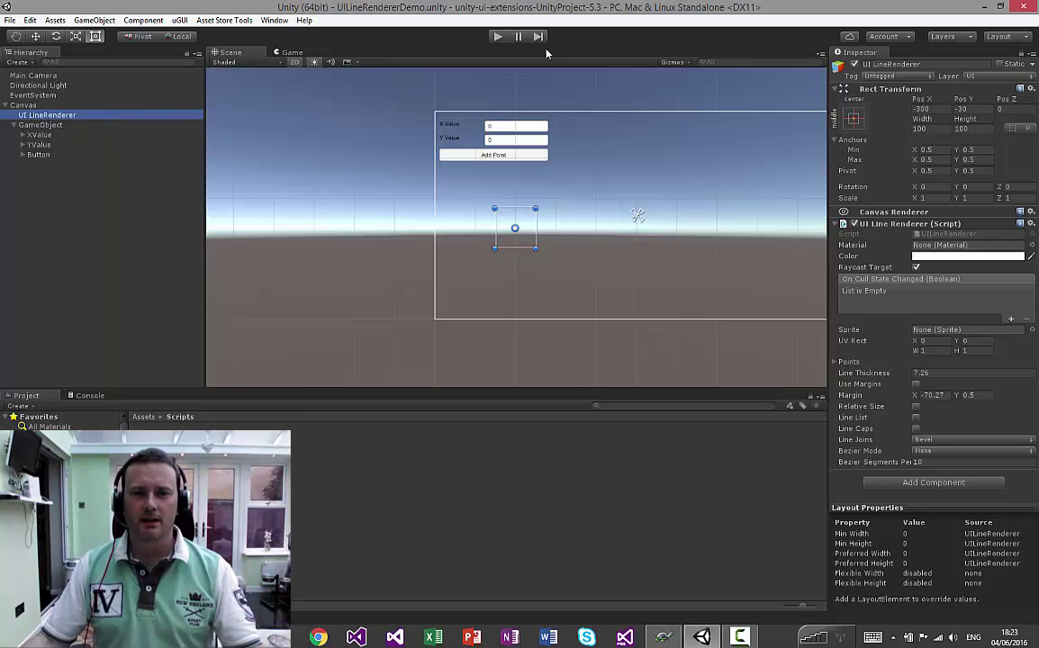
Step: Enter play mode, expand the line's Points list, and add the first point at 0,0
click(498, 38)
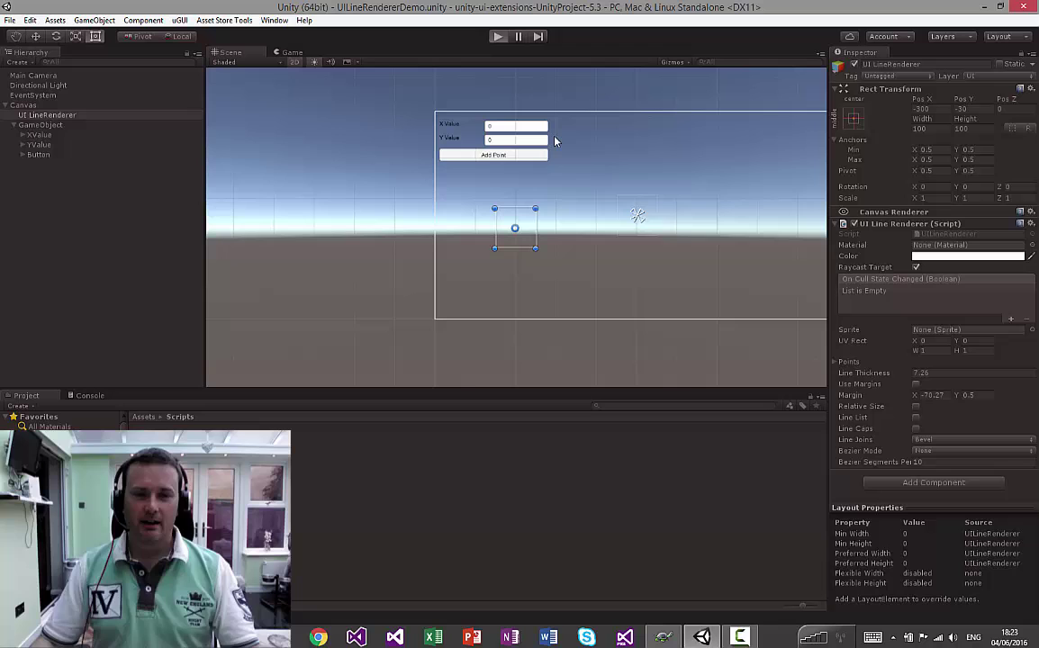
key(ctrl+p)
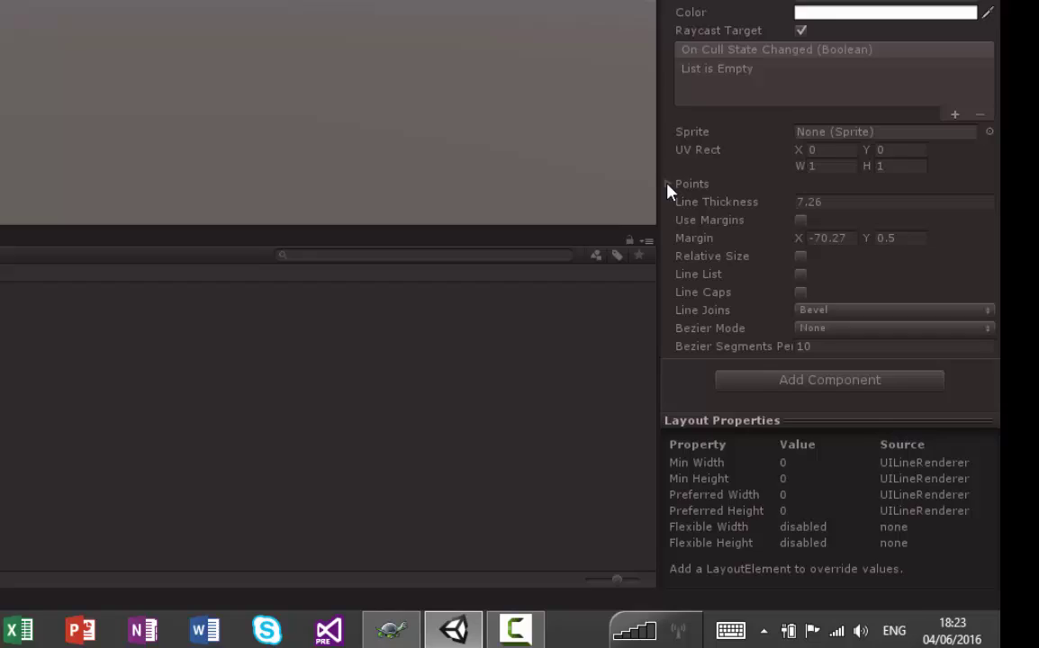
click(833, 362)
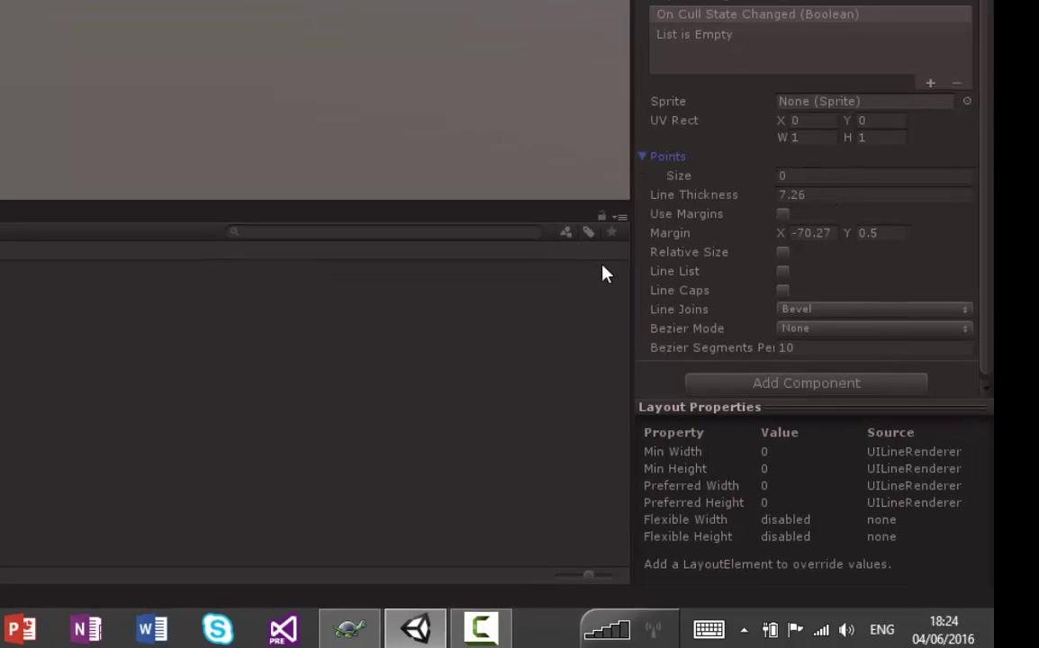
click(817, 410)
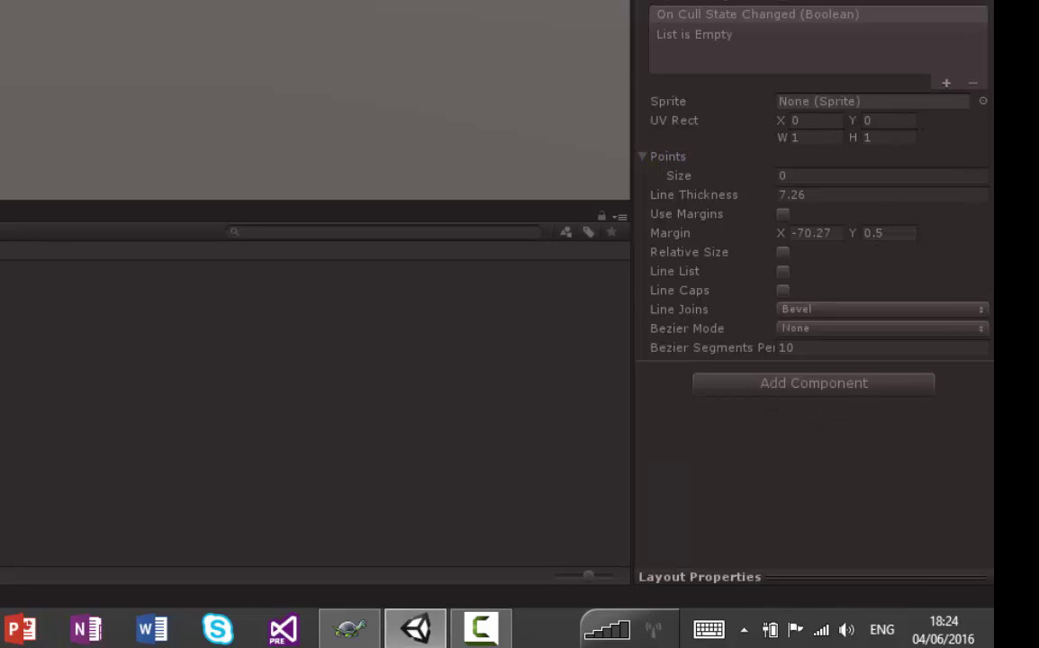
click(297, 134)
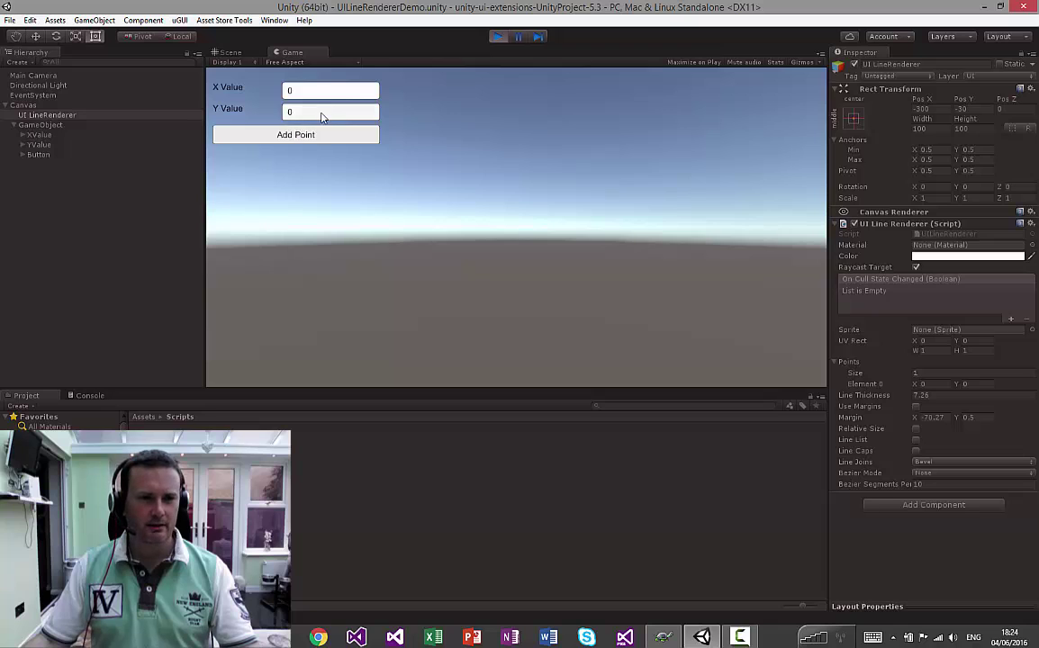
Step: Add a second point at X 100, Y 0 to the line
click(329, 93)
text(100)
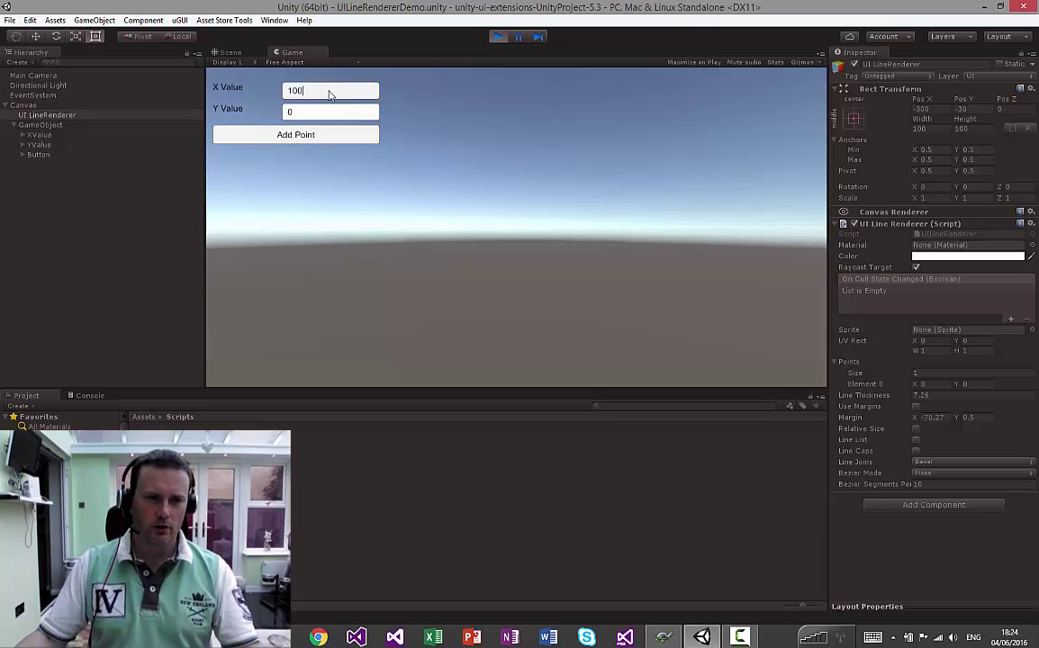
click(306, 135)
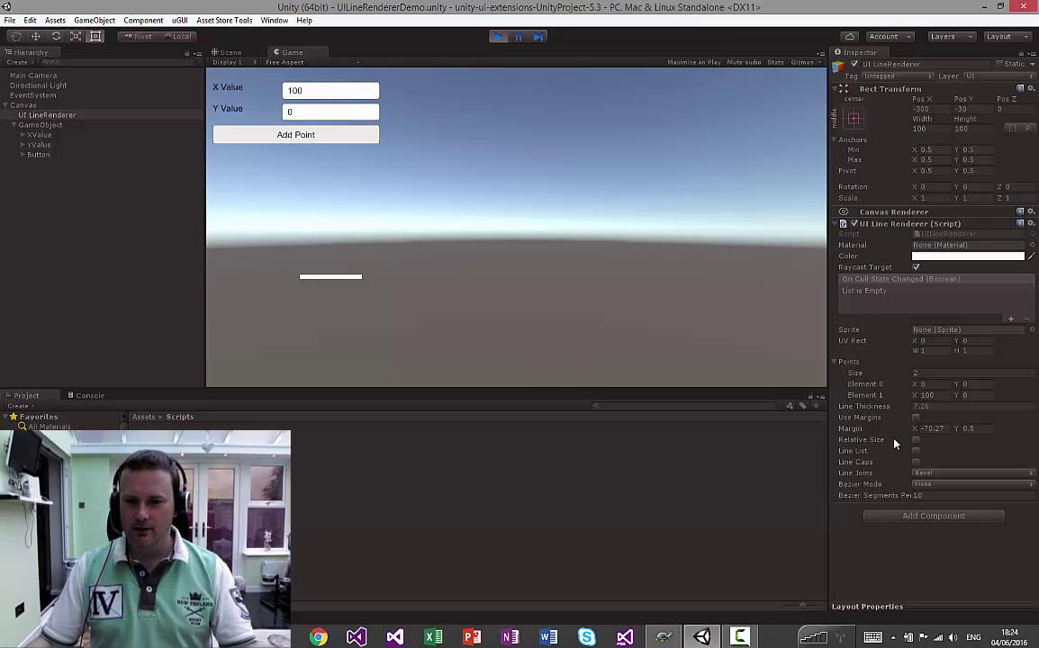
Step: Try Relative Size on Element 1's X, then turn it off and restore X to 100
click(916, 440)
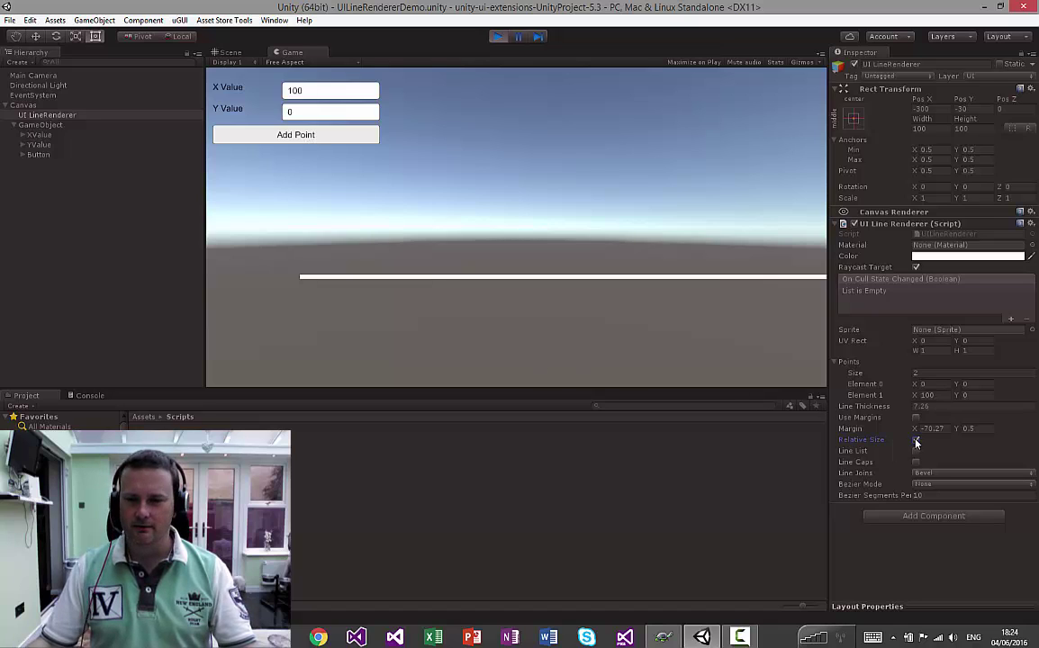
click(916, 440)
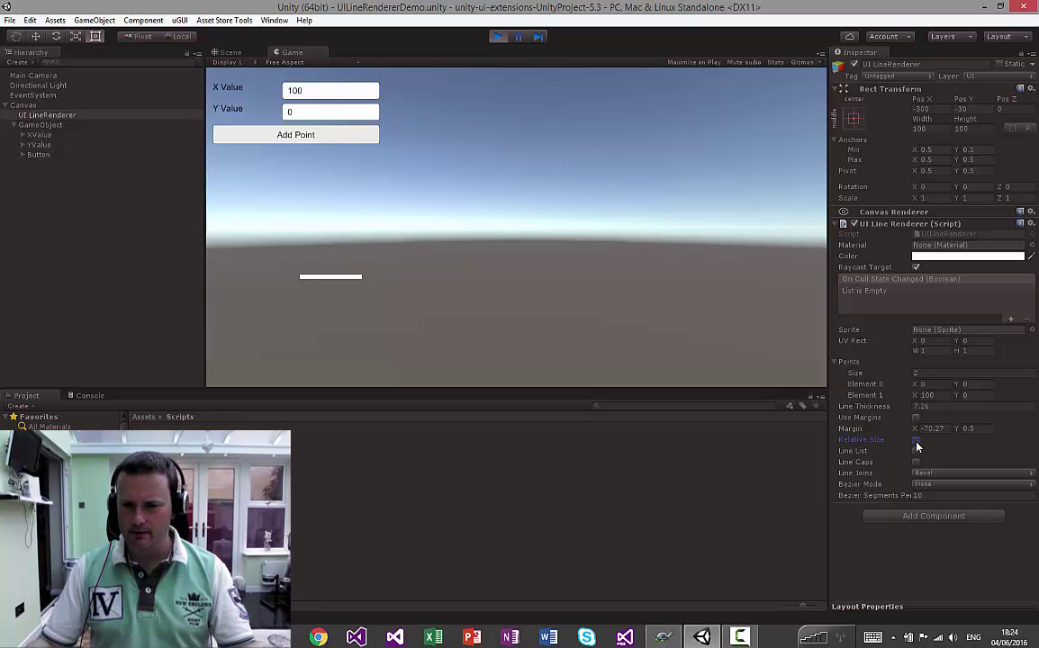
click(941, 397)
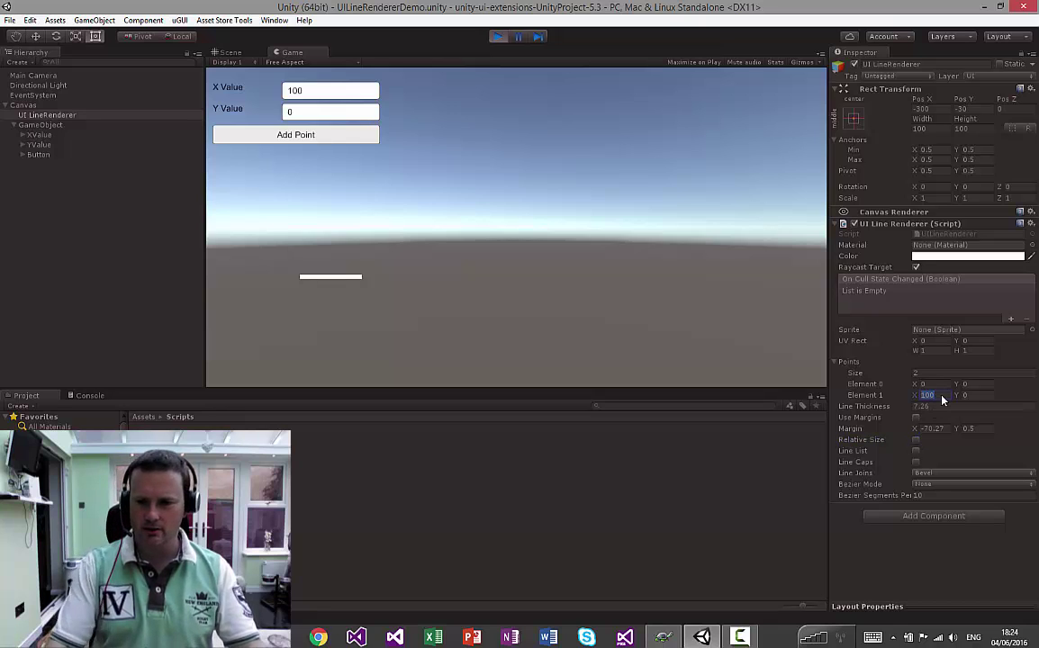
text(10)
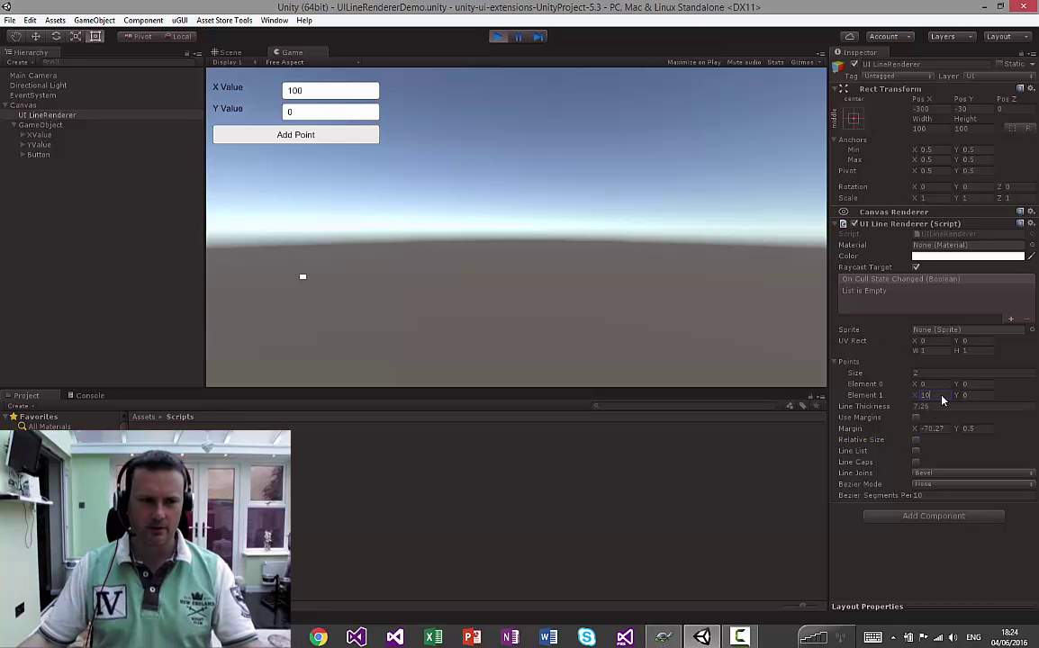
click(916, 440)
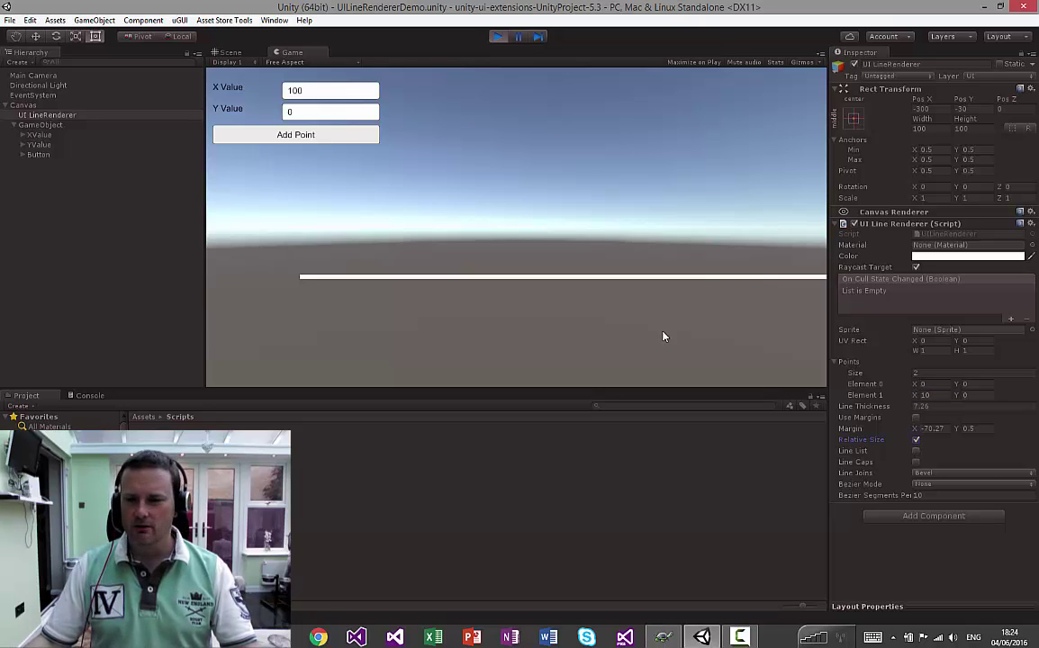
click(916, 397)
drag(902, 399, 819, 410)
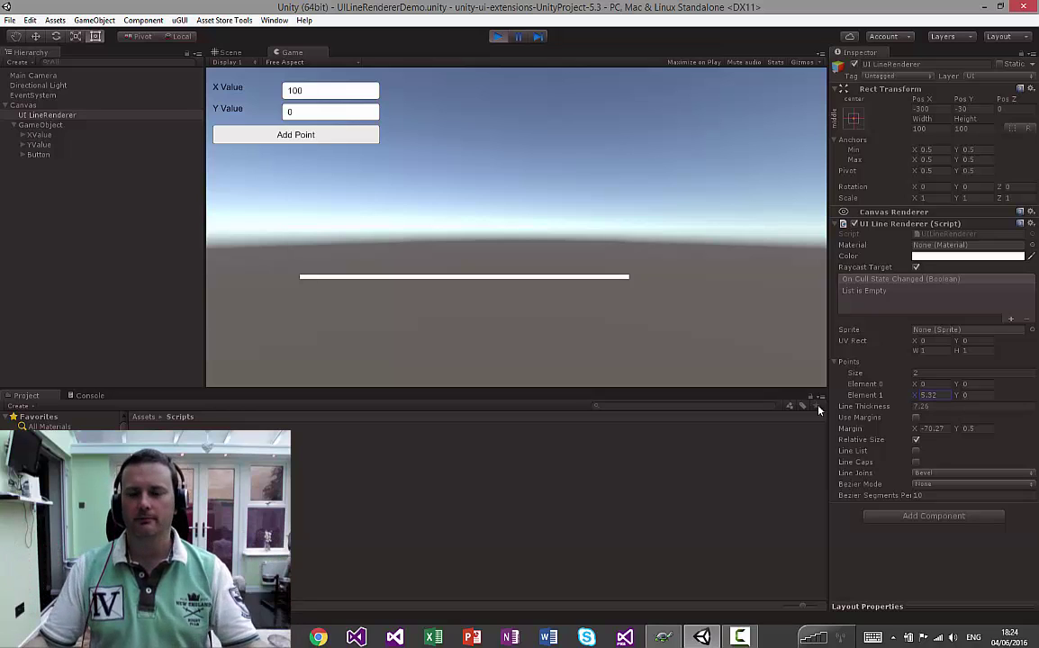
click(928, 396)
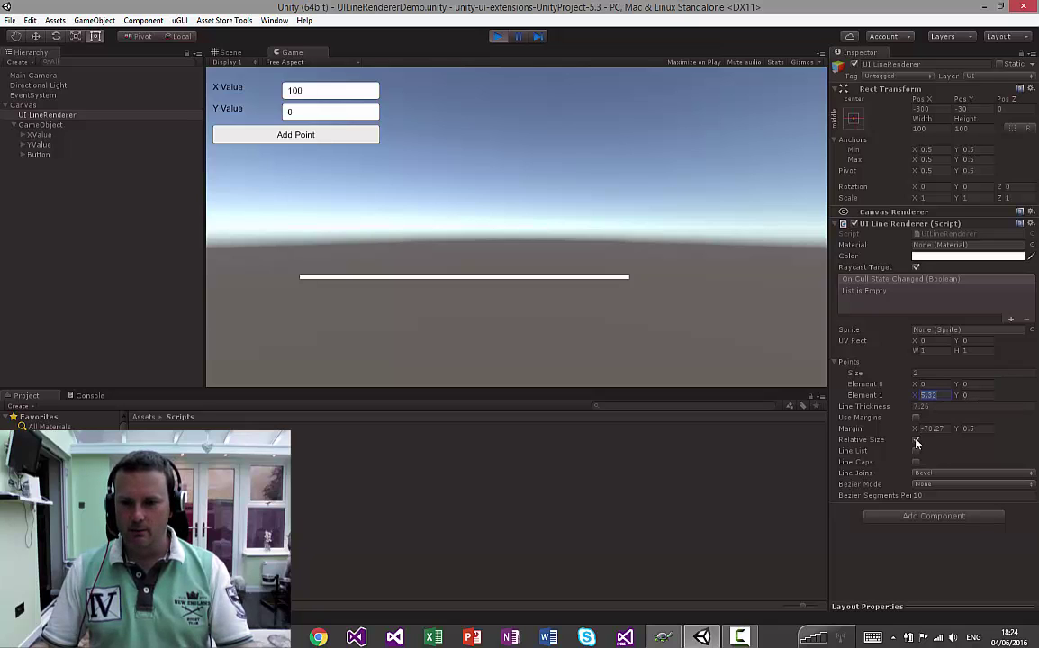
click(915, 440)
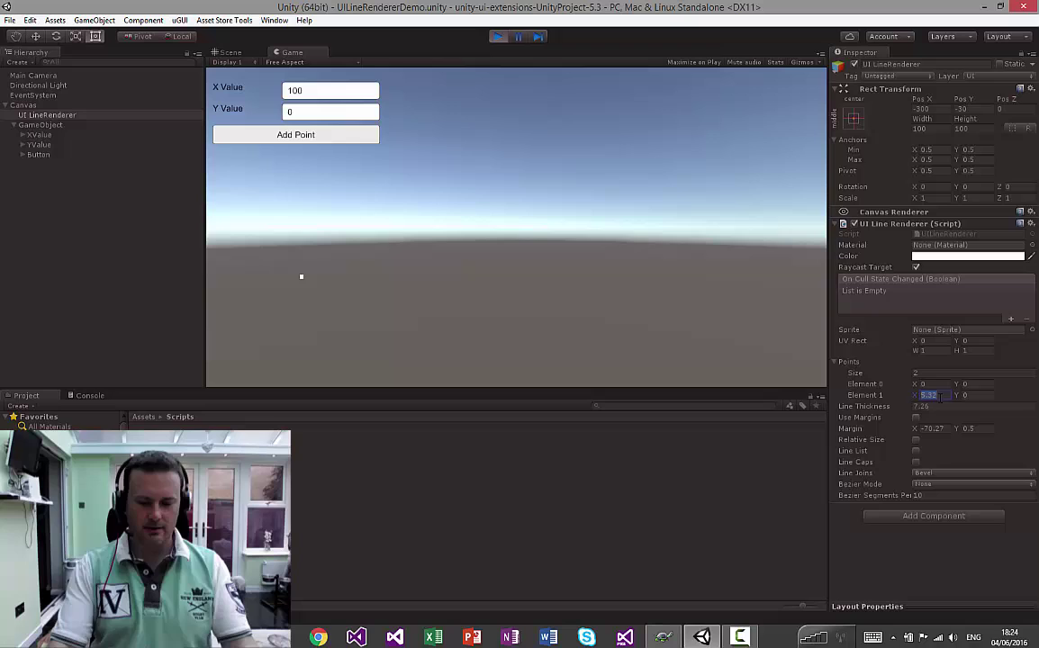
text(100)
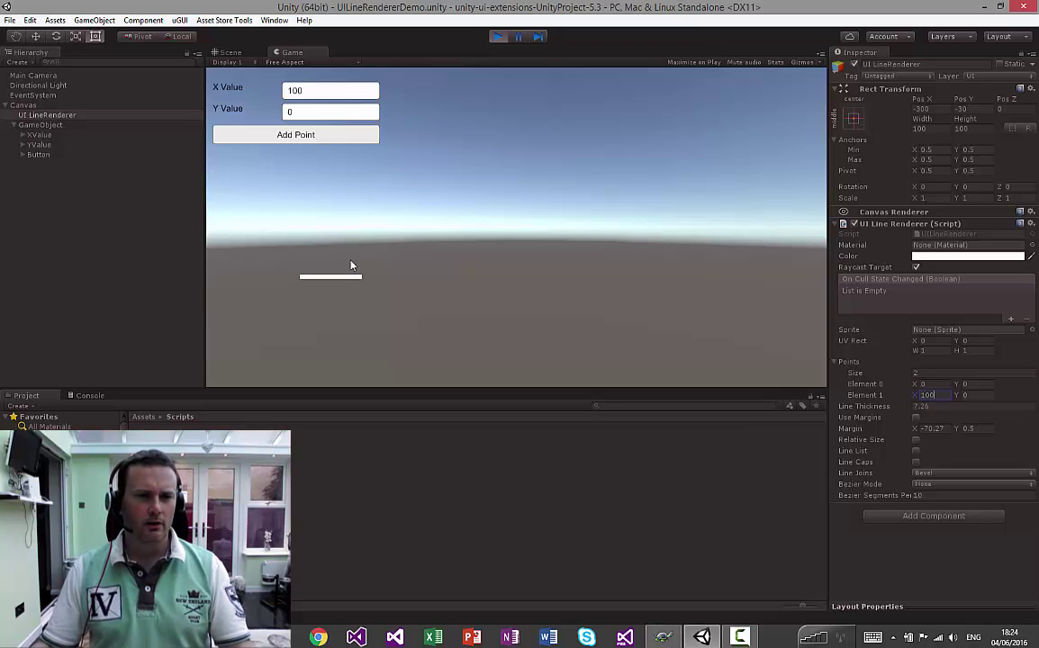
Step: Add points 100,100, 0,100, 0,200 and 100,200 to the line
click(302, 113)
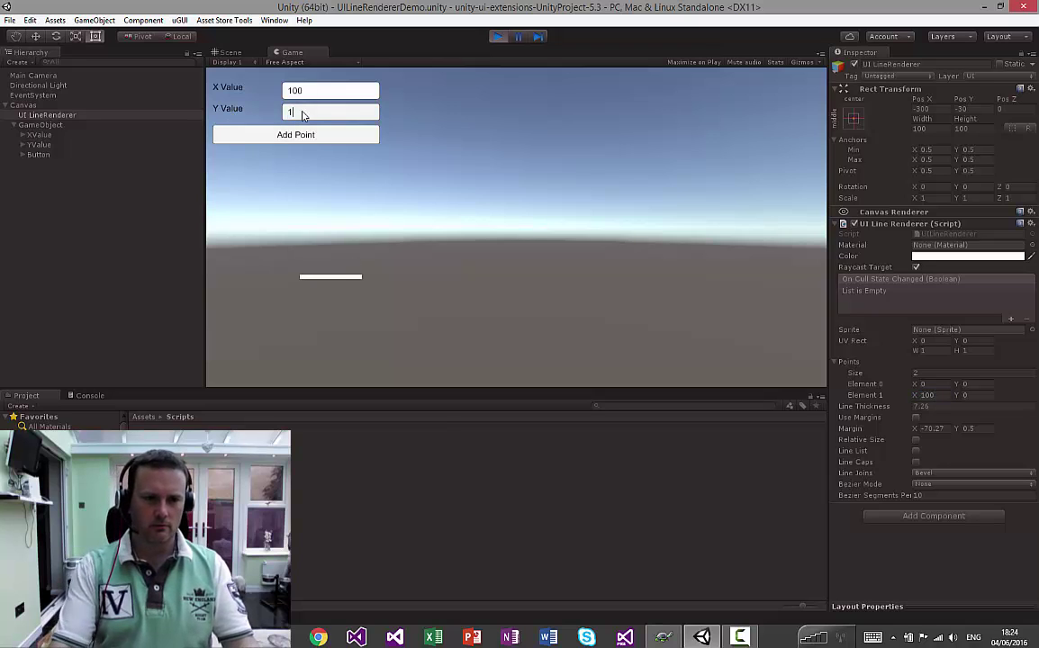
text(100)
click(306, 134)
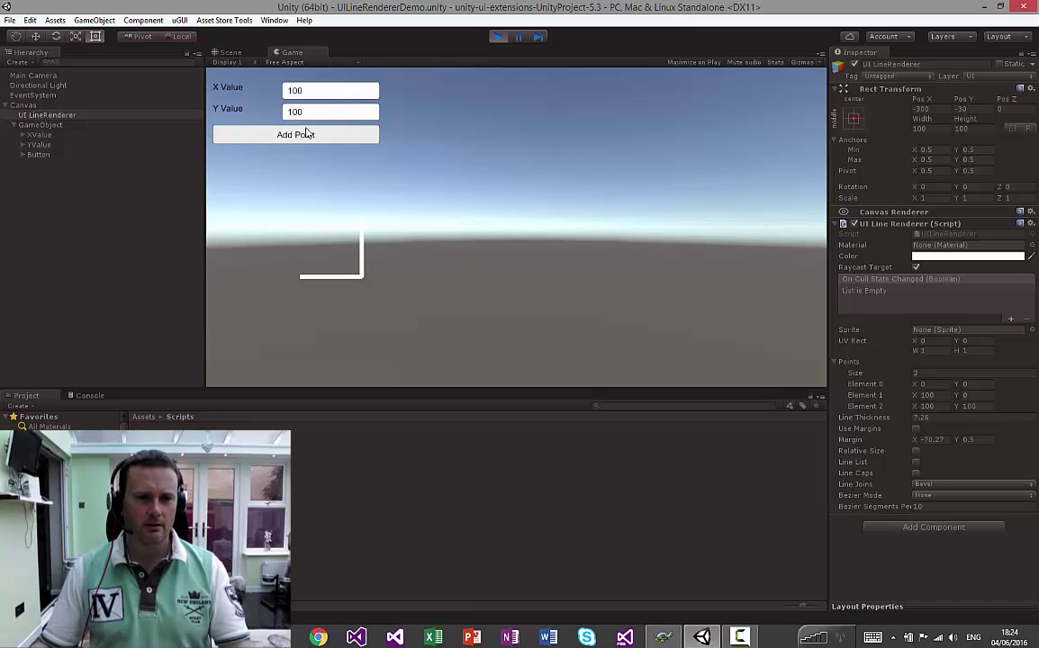
click(319, 92)
text(0)
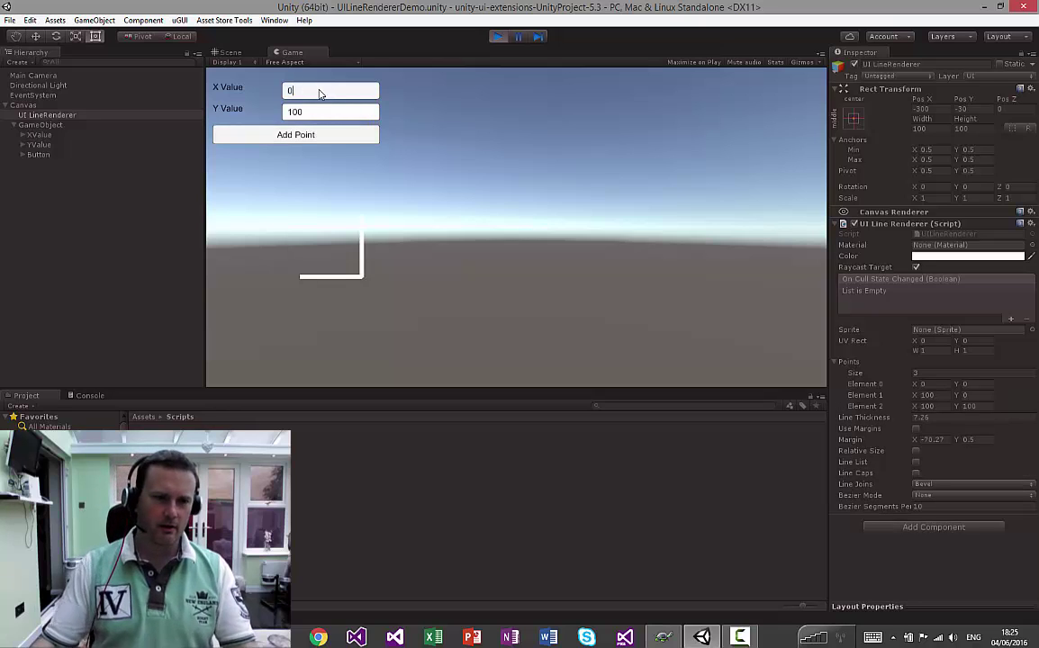
click(315, 136)
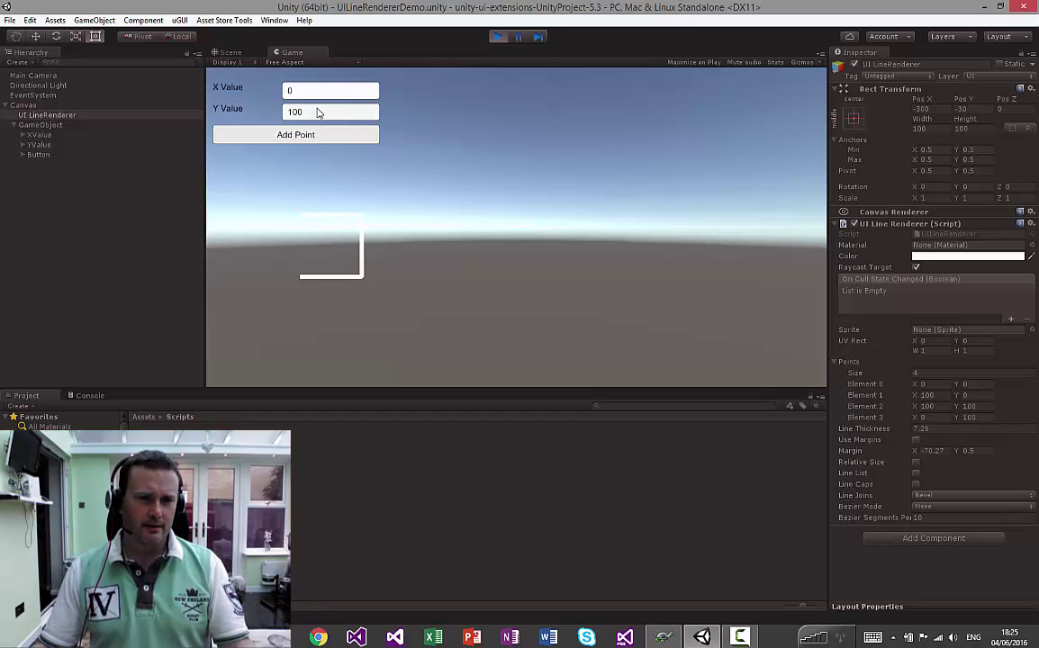
click(317, 112)
text(200)
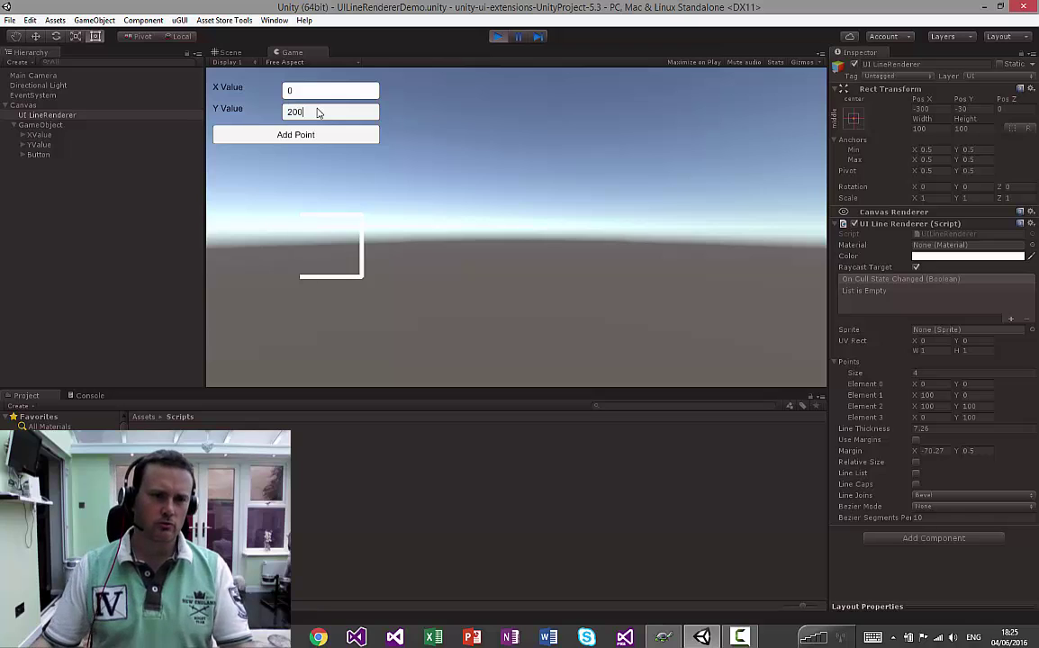
click(311, 135)
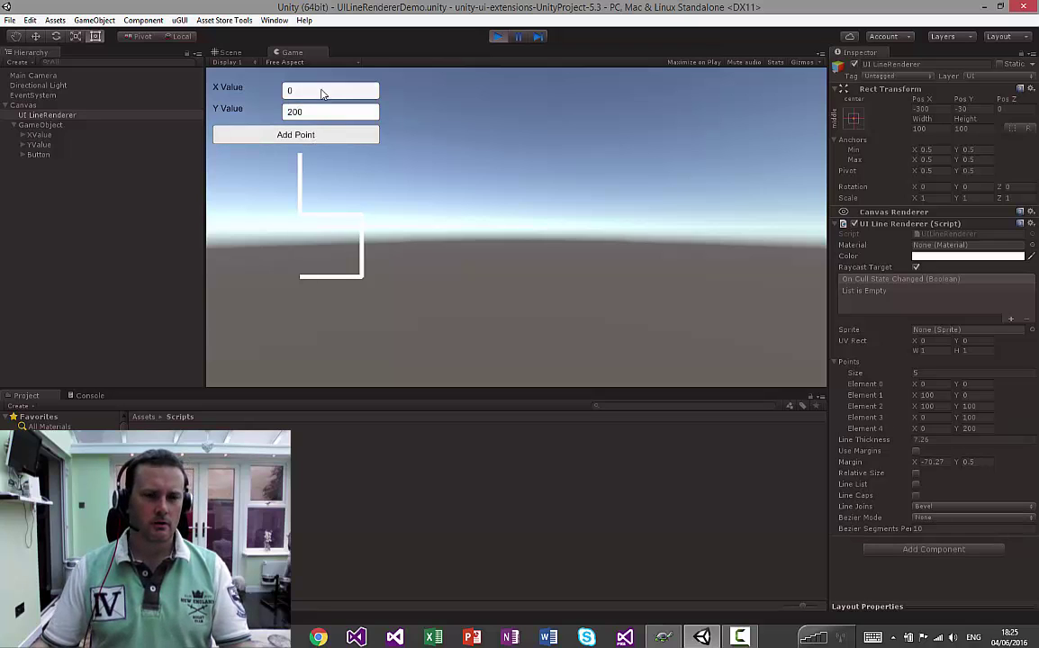
click(322, 92)
text(100)
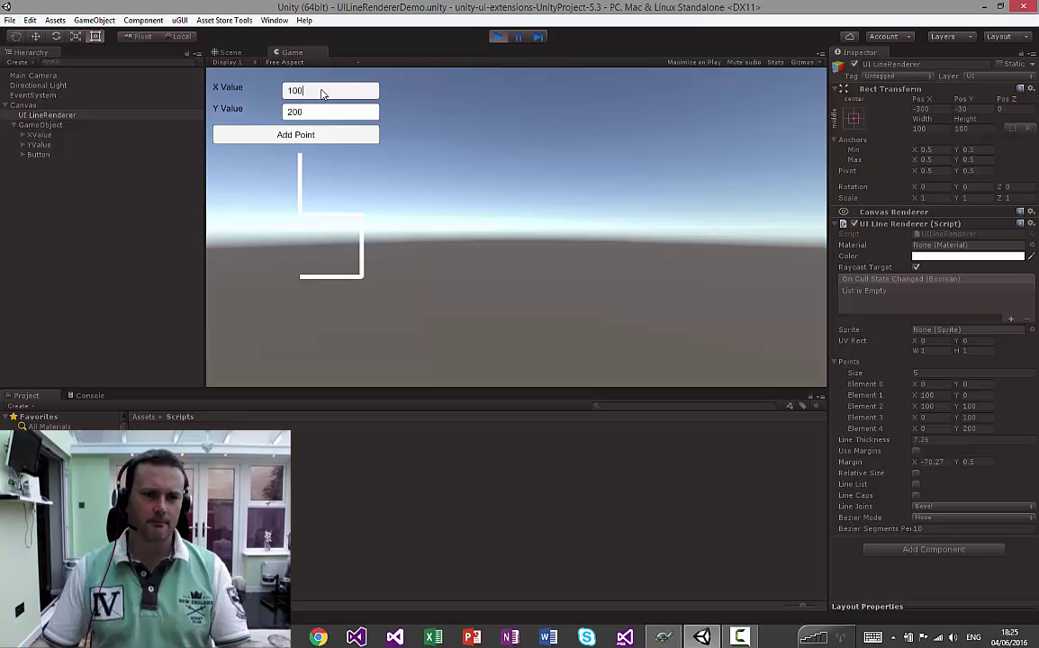
click(314, 135)
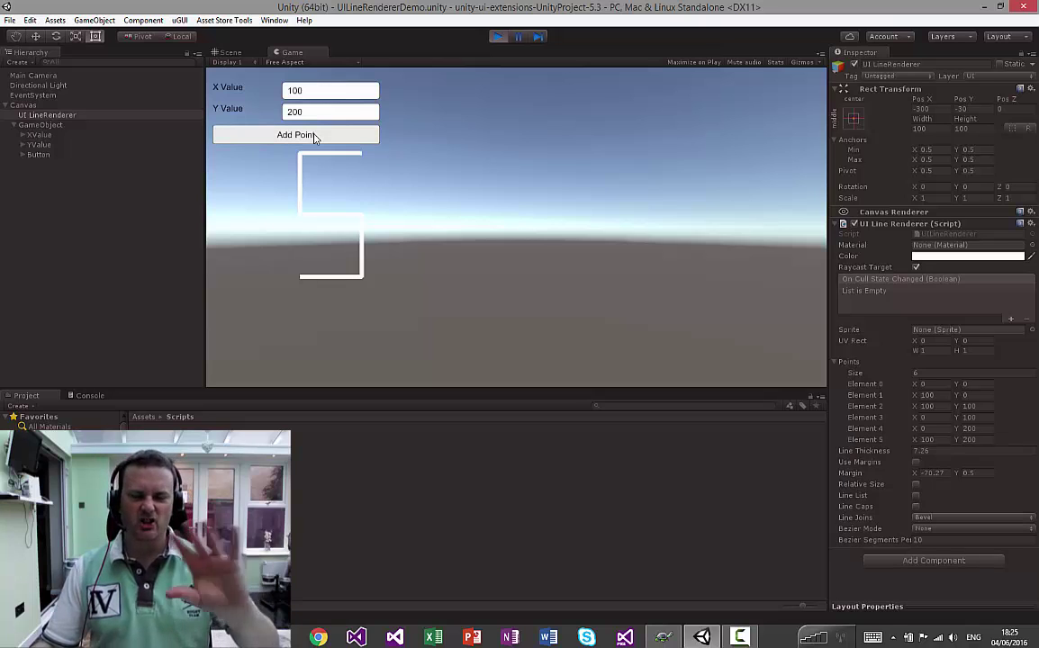
Step: Toggle Line List on and back off, then review the Line Joins options
click(916, 496)
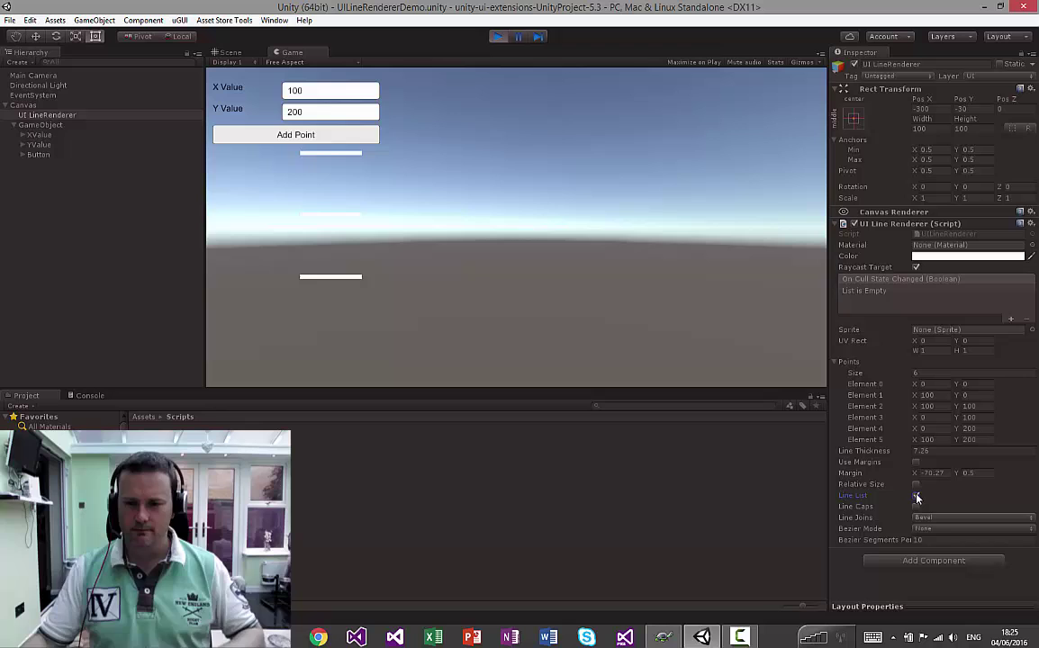
click(916, 497)
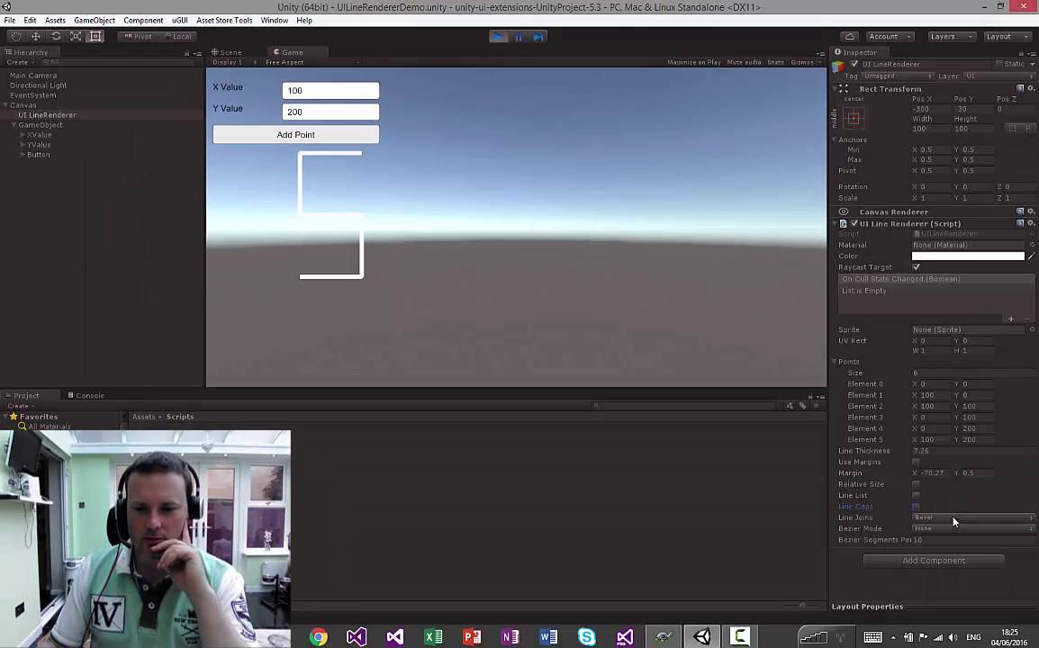
click(955, 520)
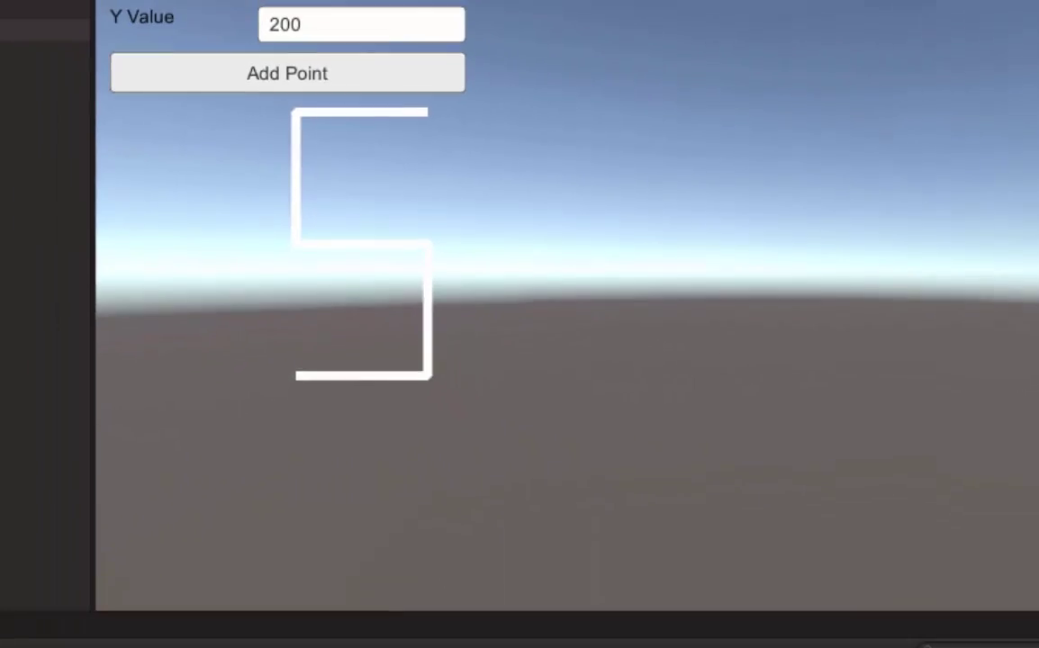
Step: Set Bezier Mode to Quick and add a point at (200, 200)
click(943, 529)
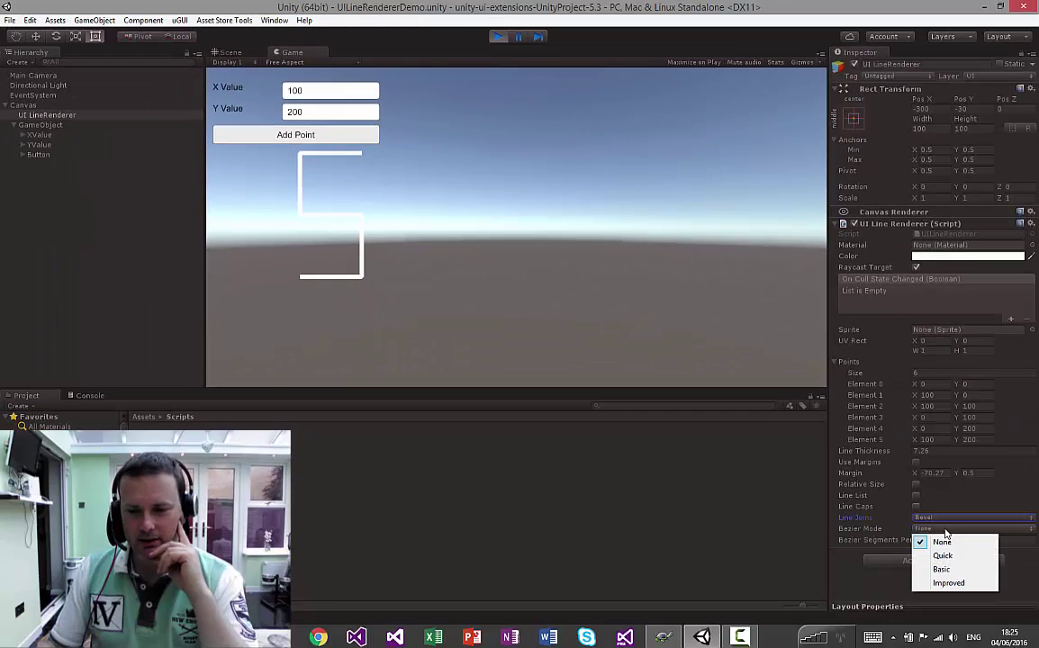
click(942, 556)
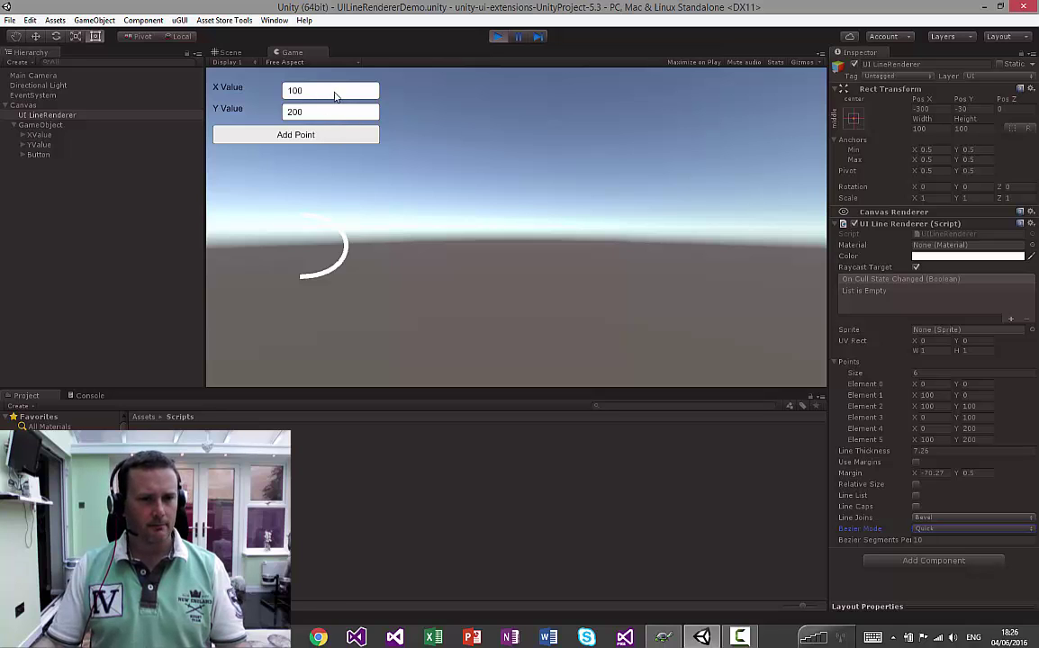
click(343, 96)
text(20)
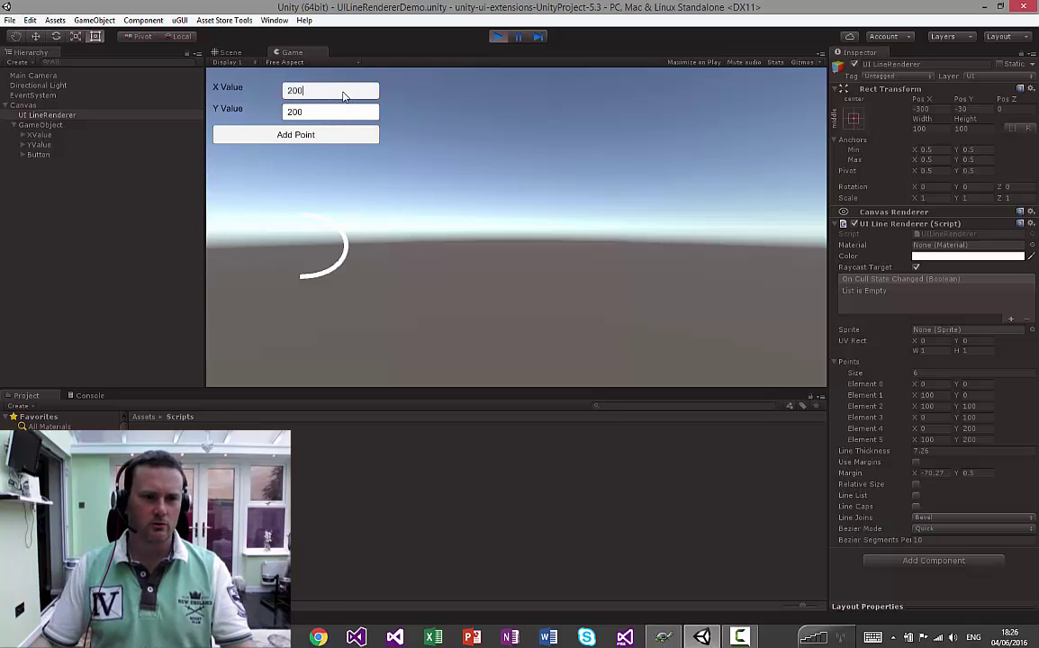
click(320, 135)
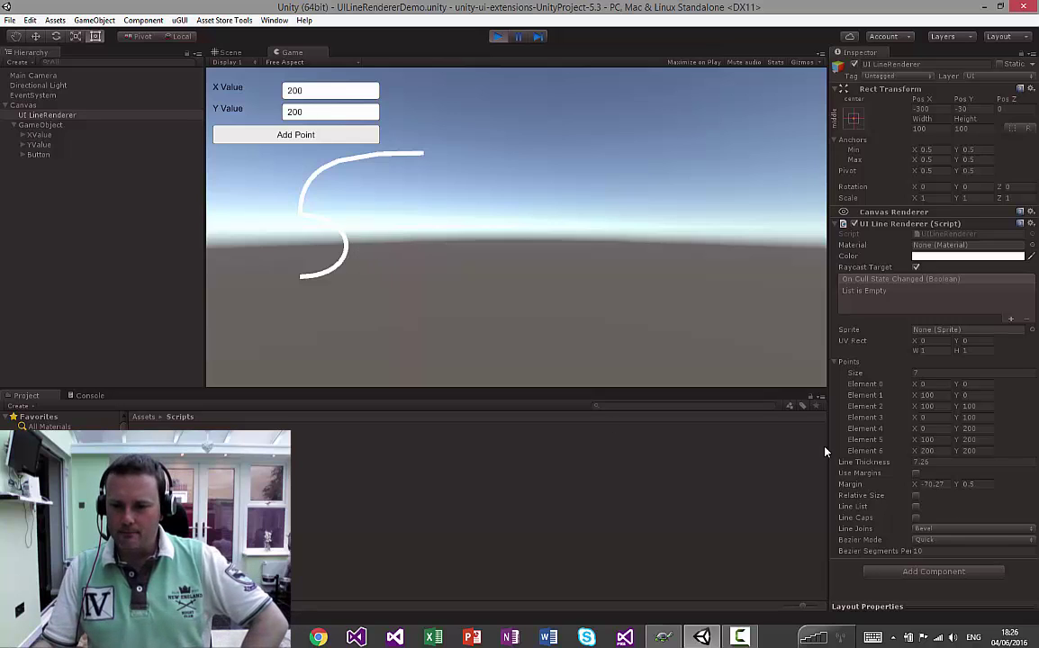
Step: Switch Bezier Mode to Basic with 4 segments per curve
click(967, 540)
click(965, 577)
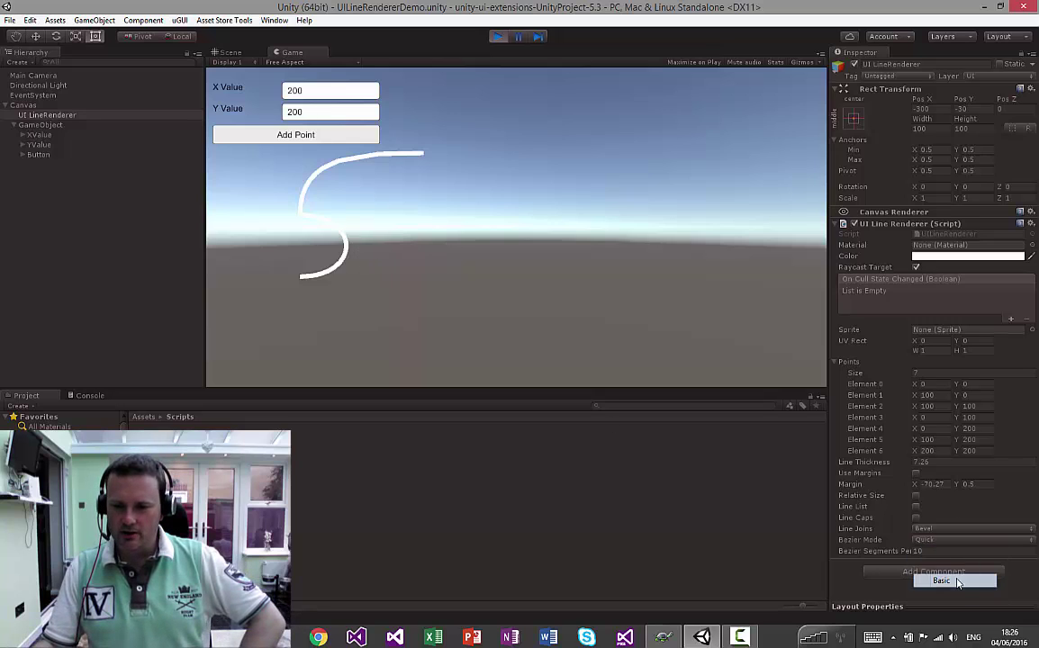
click(920, 552)
mouse_move(929, 559)
mouse_down()
mouse_move(904, 551)
mouse_move(913, 557)
mouse_up()
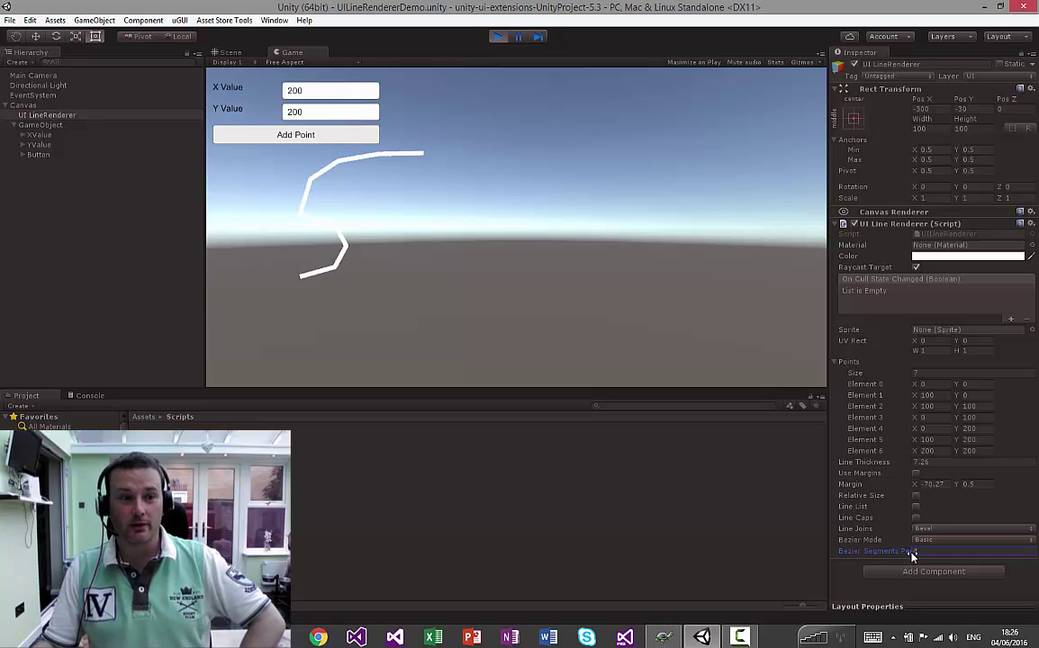
Step: Add points (300, 100), (300, 0) and (200, 0) to the line
click(315, 112)
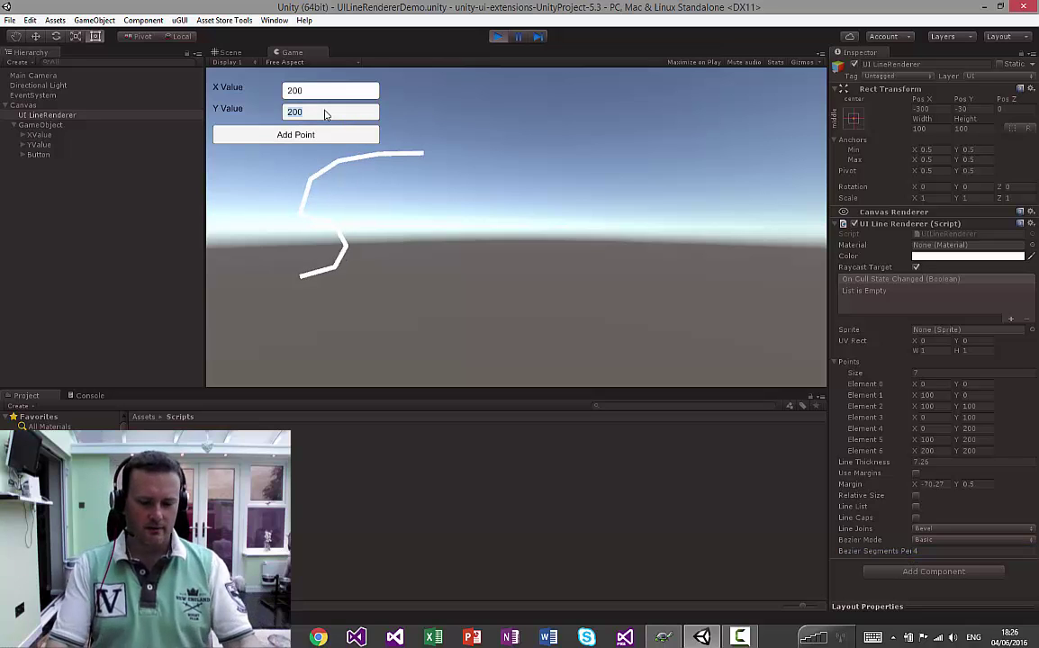
text(100)
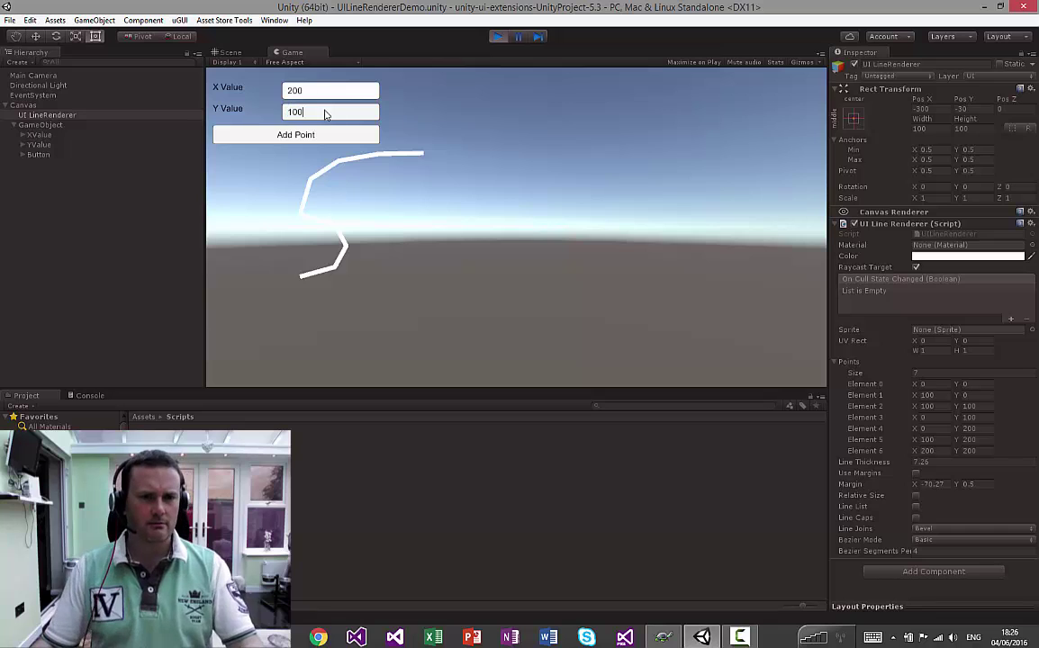
click(329, 93)
text(200)
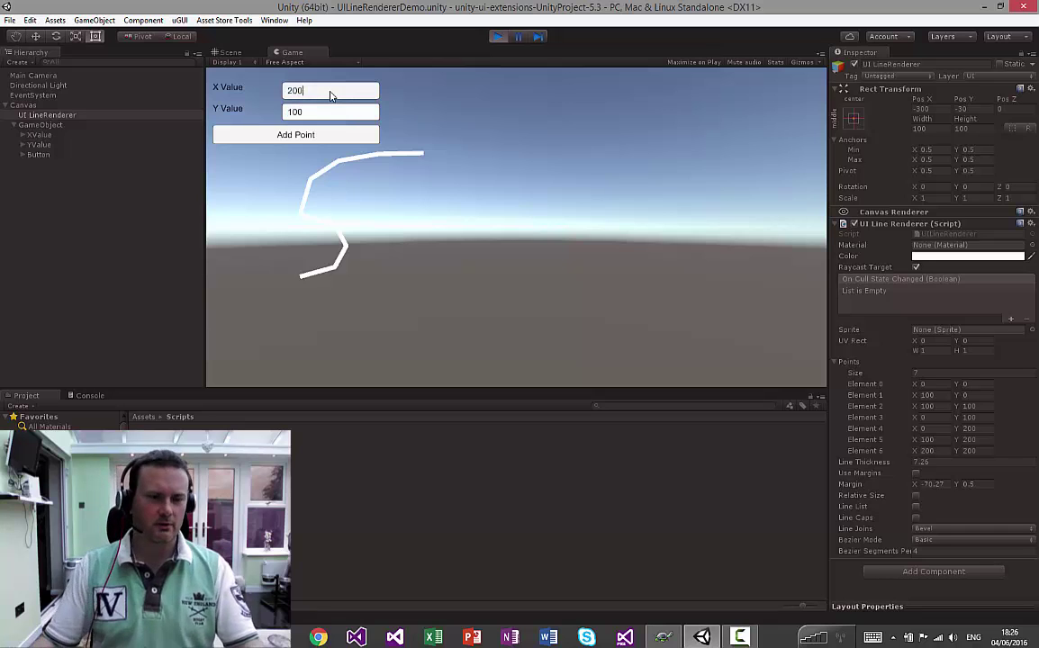
key(BackSpace)
key(BackSpace)
key(BackSpace)
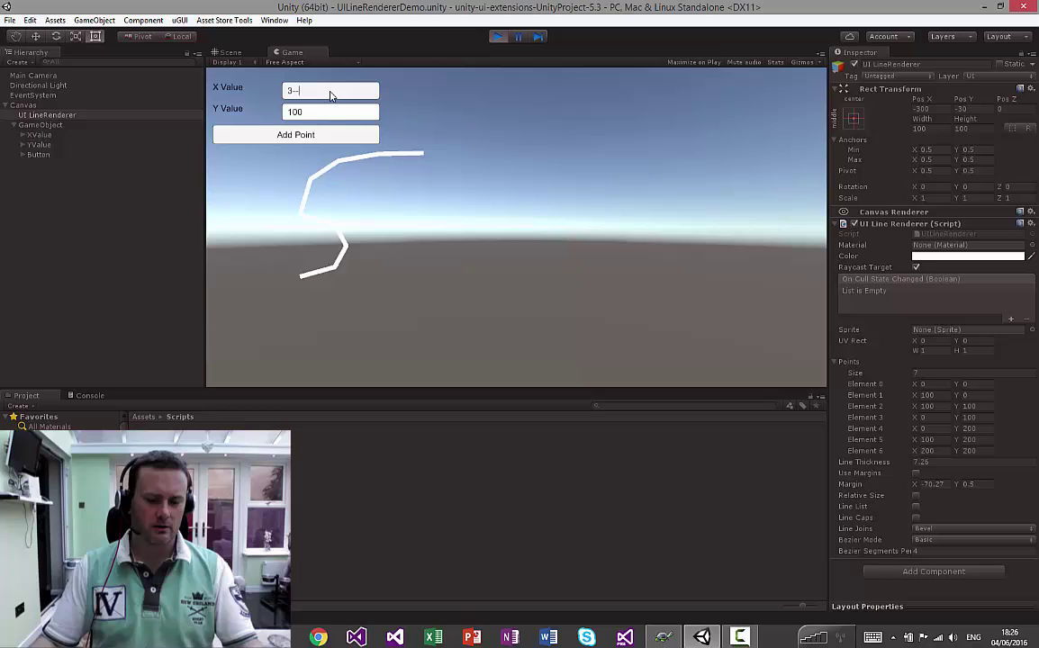
text(300)
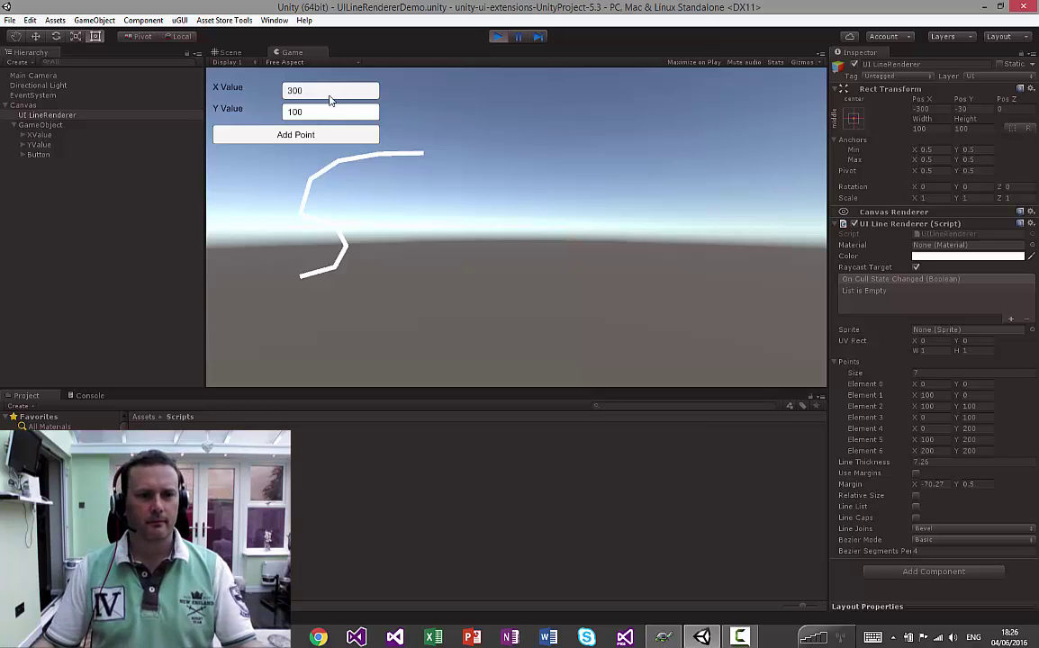
click(312, 139)
click(326, 112)
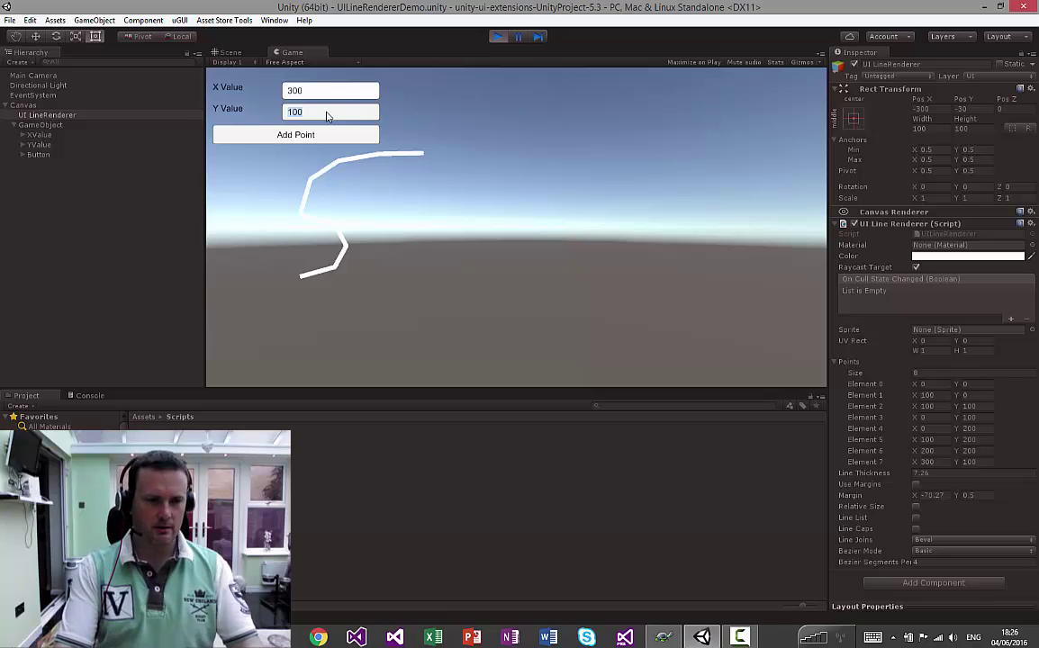
text(0)
click(348, 137)
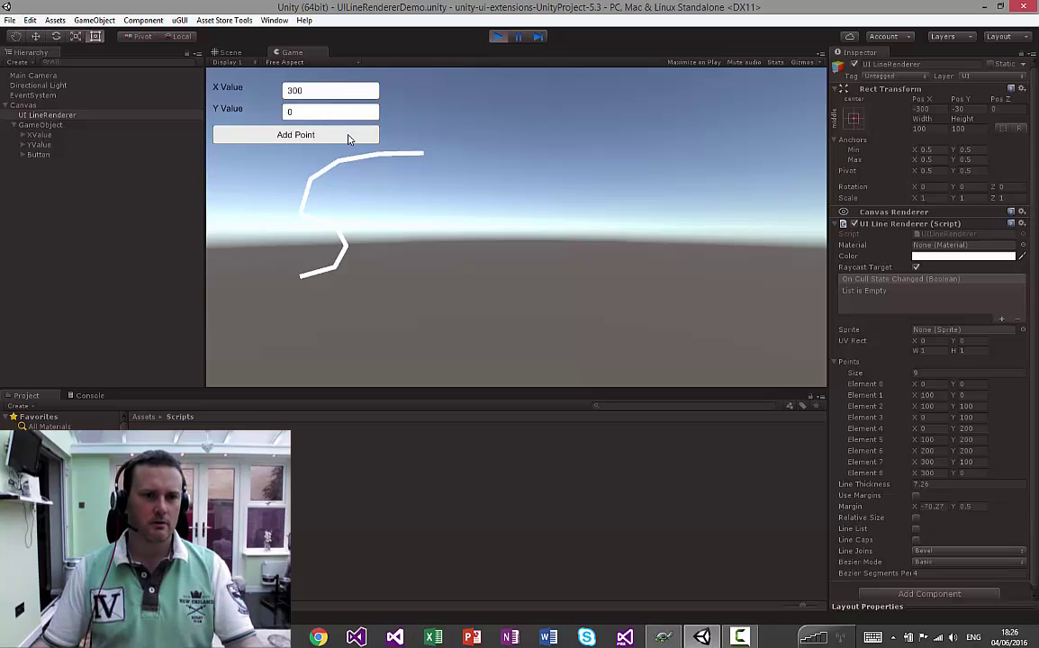
click(343, 93)
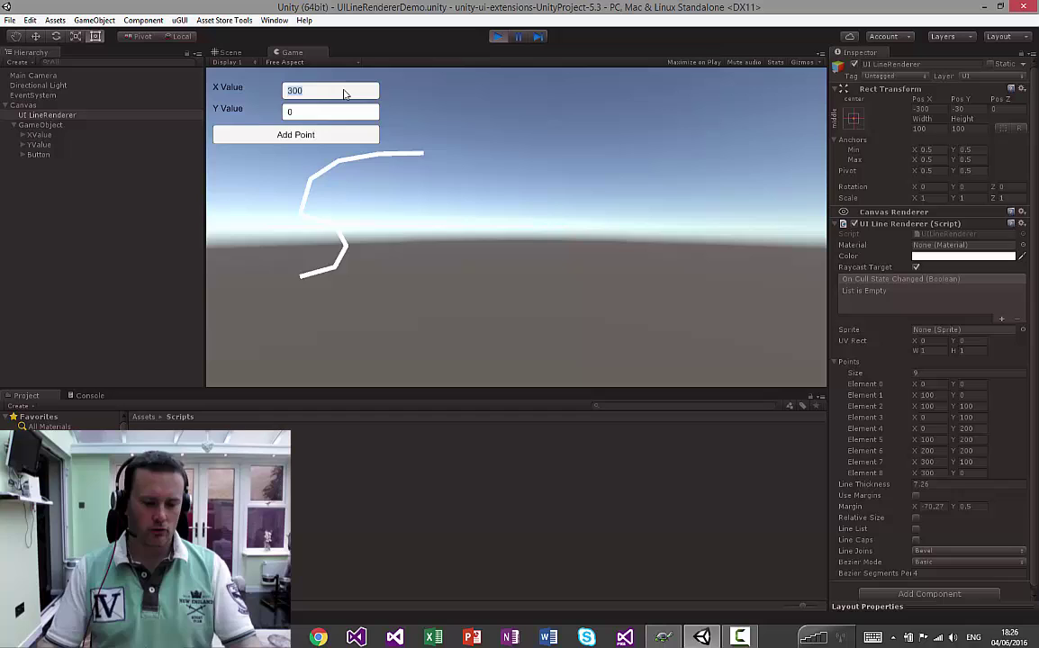
text(20)
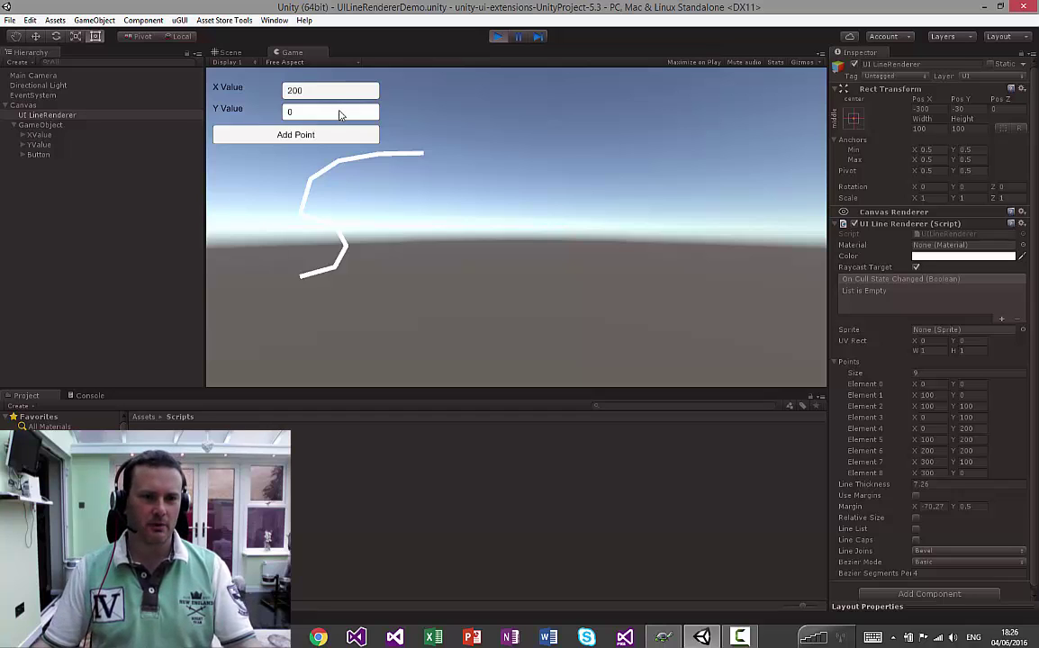
click(340, 135)
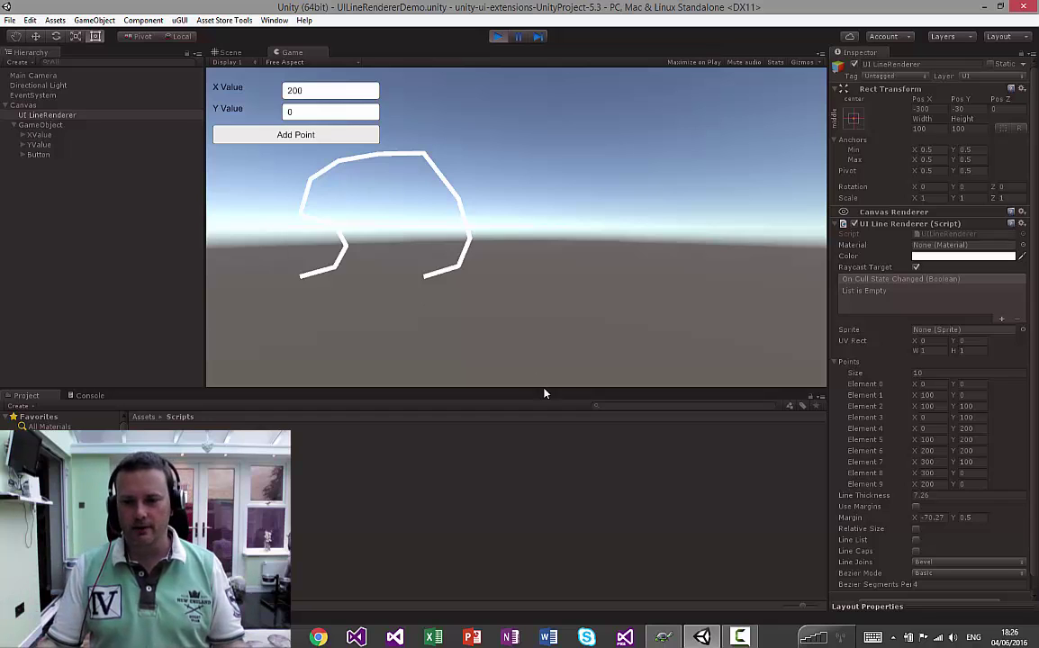
Step: Raise Bezier Segments Per to about 14 for smoother curves
scroll(883, 403, down, 1)
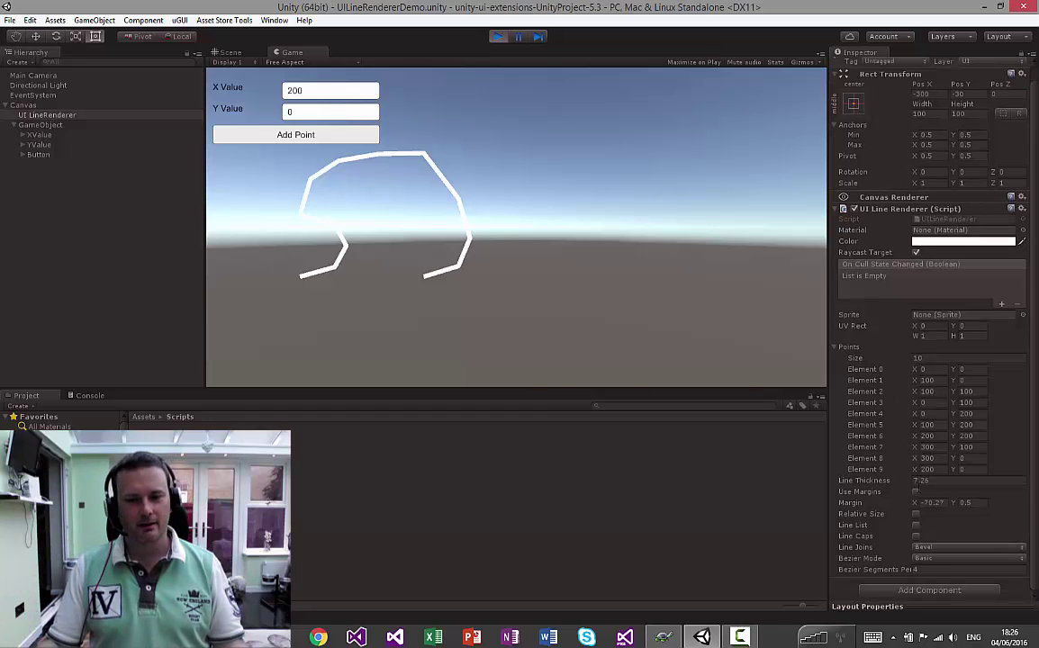
click(912, 571)
drag(915, 571, 915, 574)
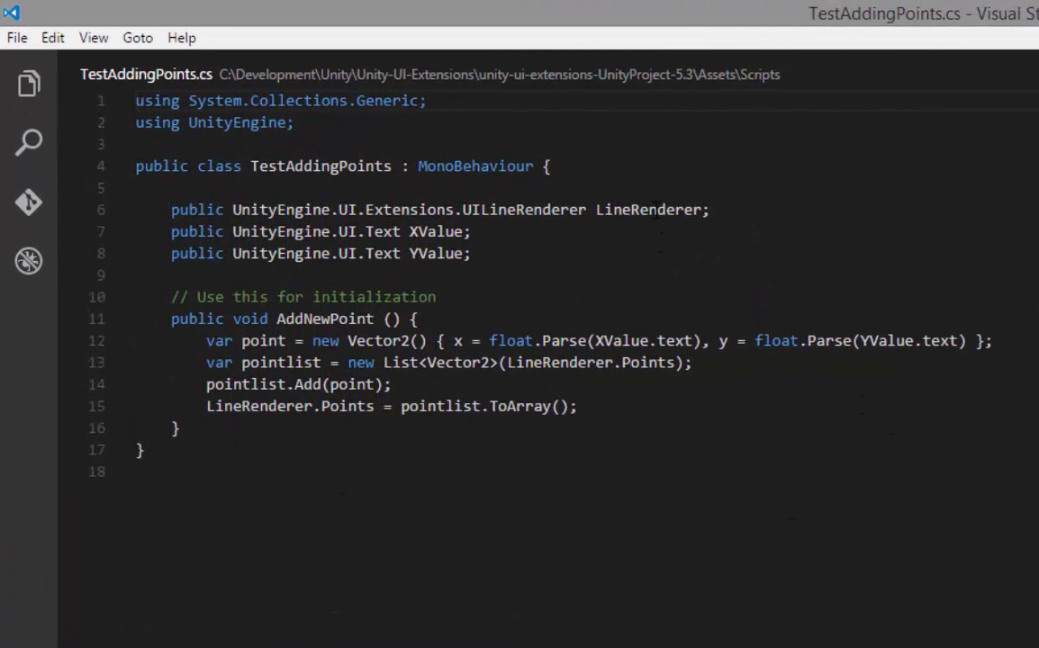
Step: In AddNewPoint, highlight the LineRenderer field, the new-point line, YValue.text, and pointlist
double_click(655, 209)
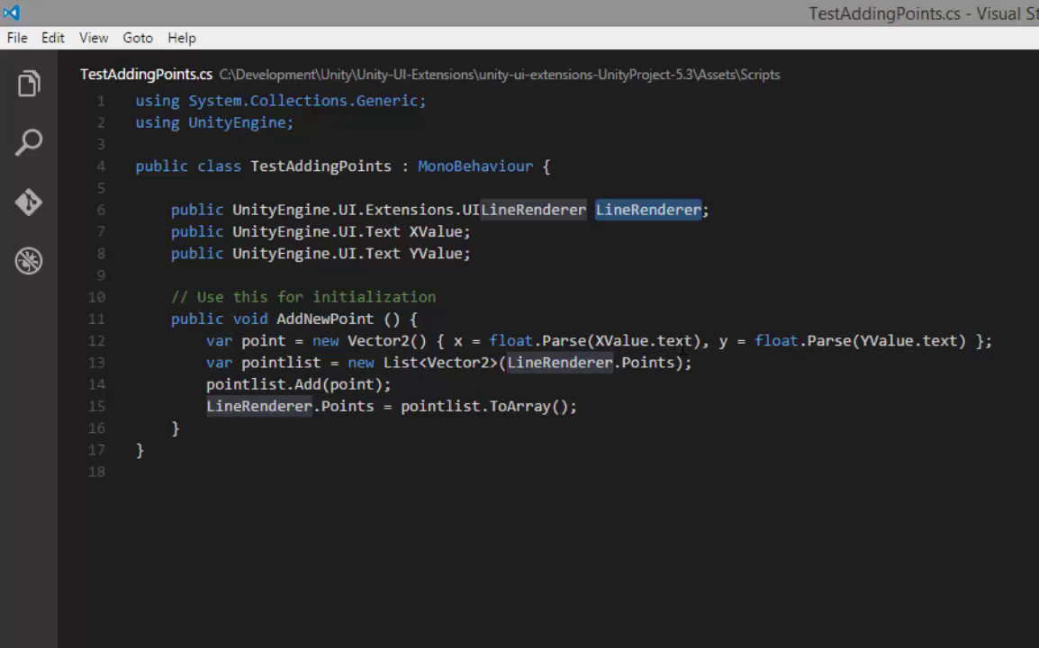
drag(682, 341, 419, 318)
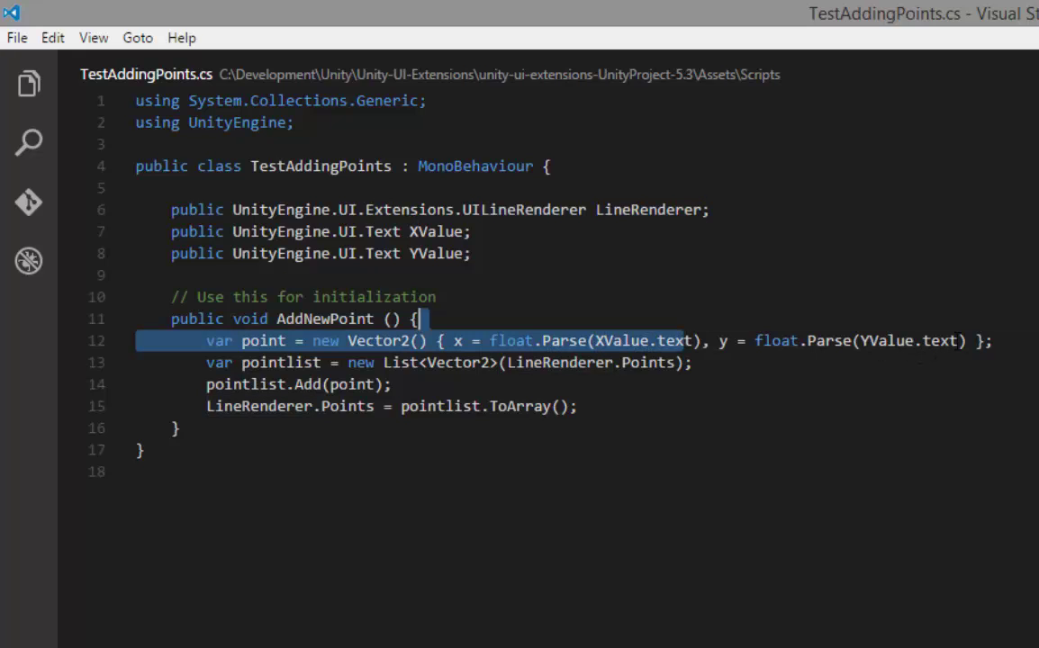
key(Down)
key(End)
key(Left)
key(Left)
key(Left)
key(Left)
key(ctrl+shift+Left)
key(shift+Left)
key(shift+Left)
key(shift+Left)
key(shift+Left)
key(shift+Left)
key(shift+Left)
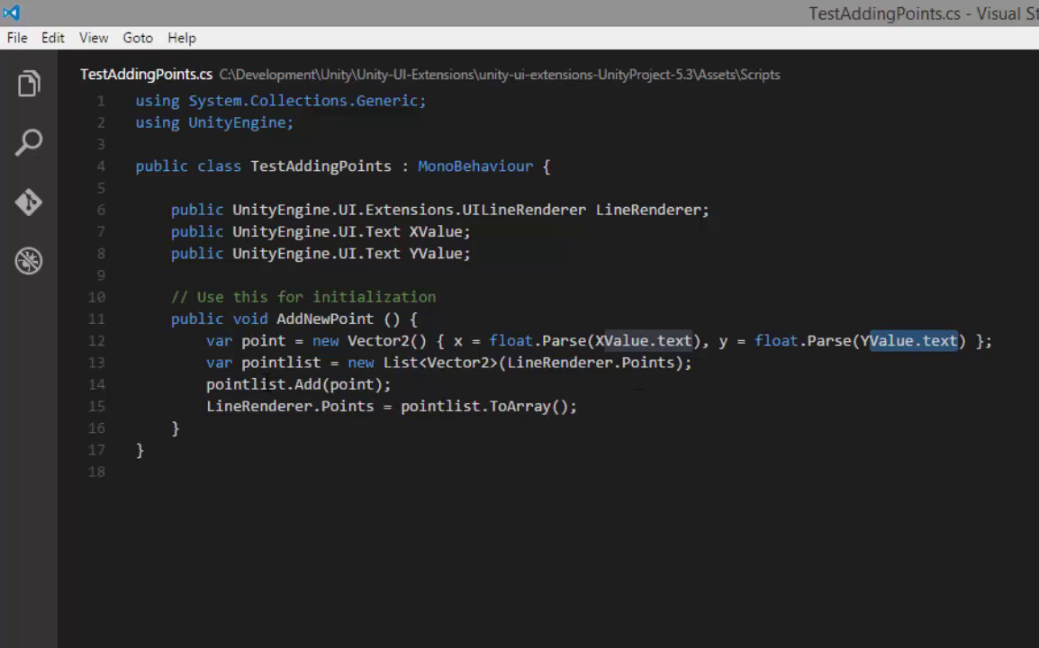
double_click(267, 383)
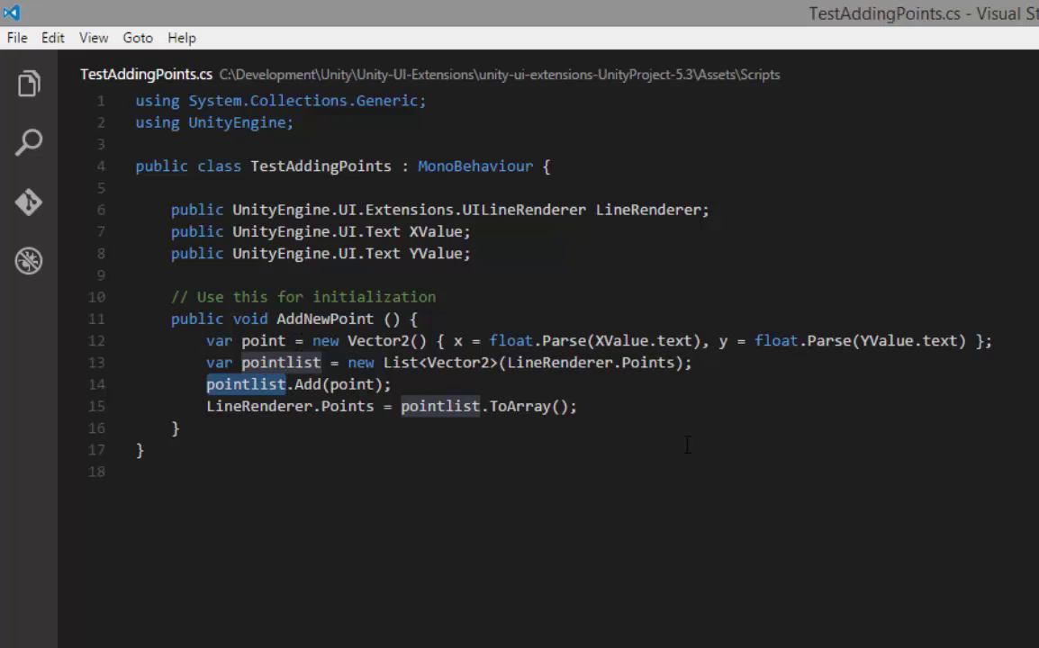
drag(692, 362, 348, 363)
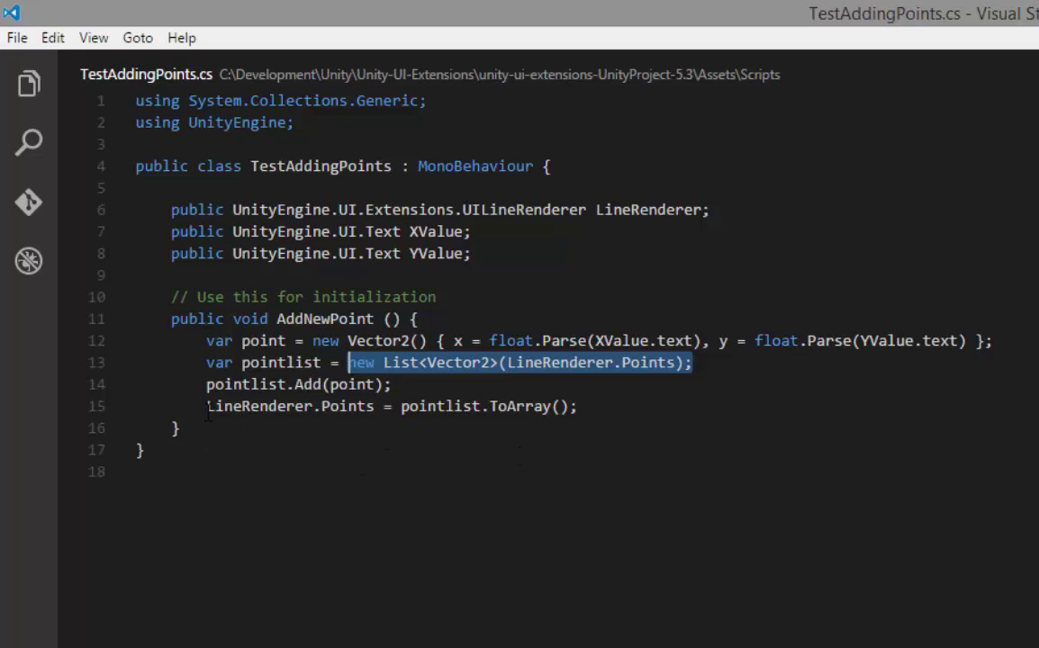
drag(208, 407, 597, 406)
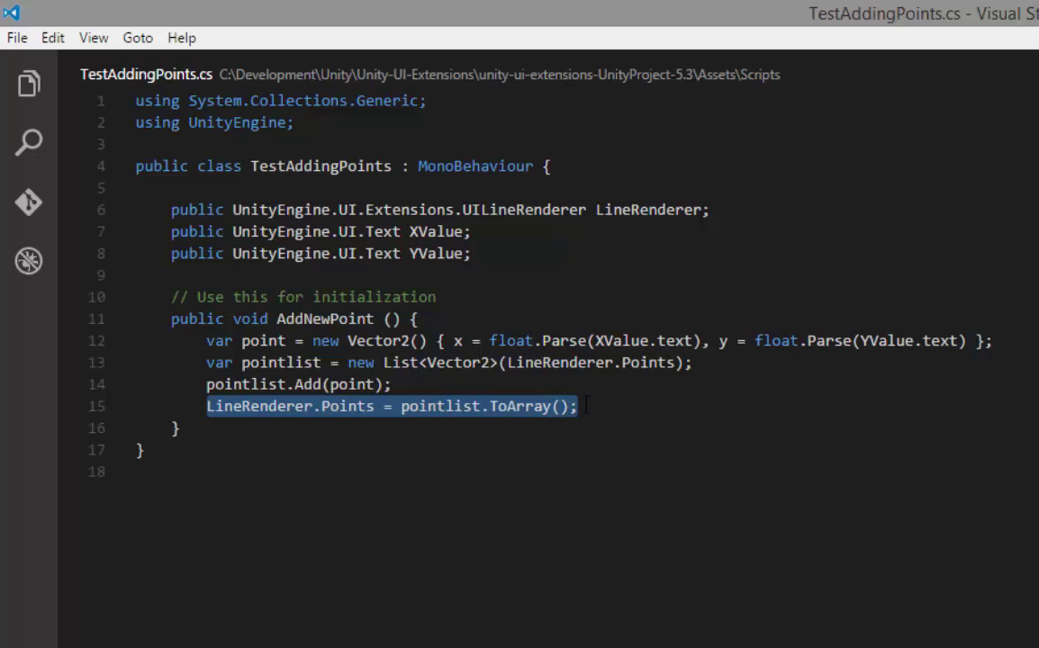
triple_click(337, 406)
key(Down)
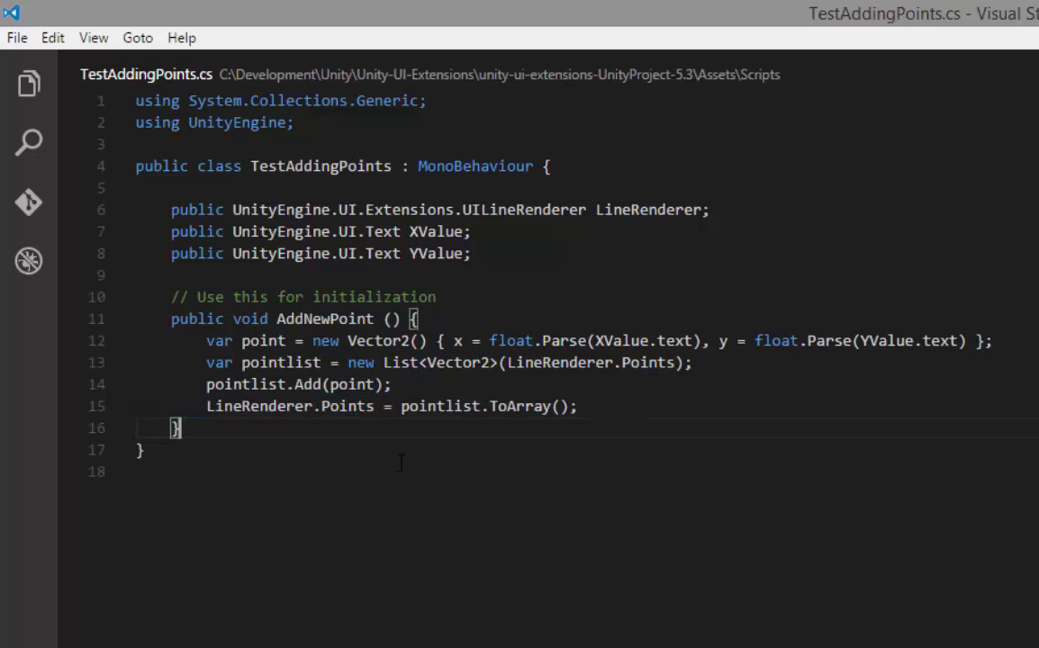
drag(401, 406, 580, 407)
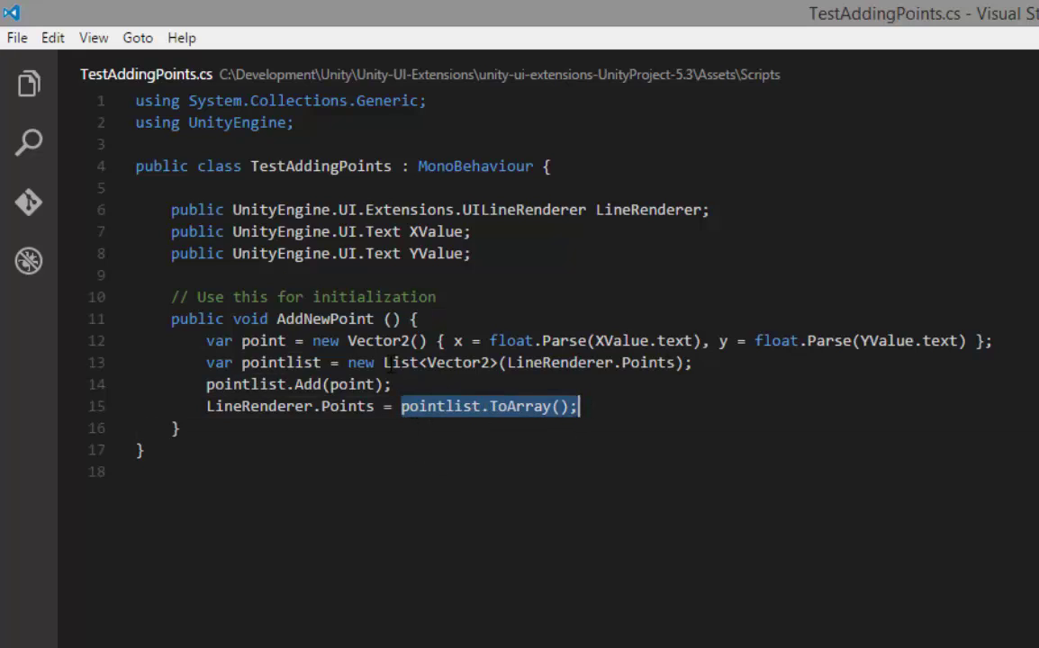
drag(384, 362, 498, 362)
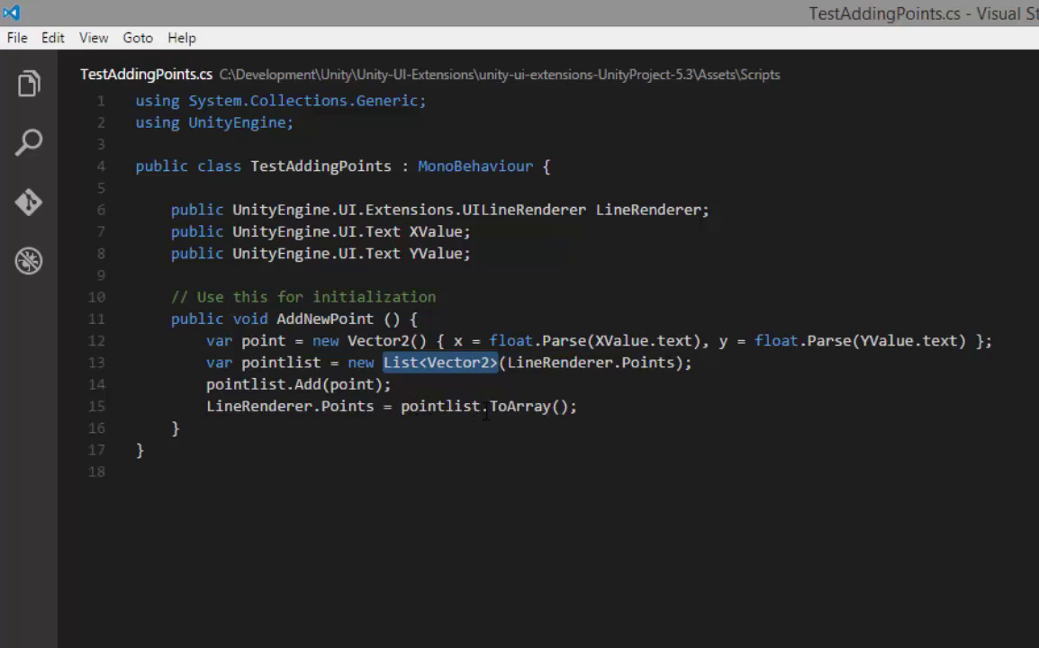
drag(482, 406, 577, 406)
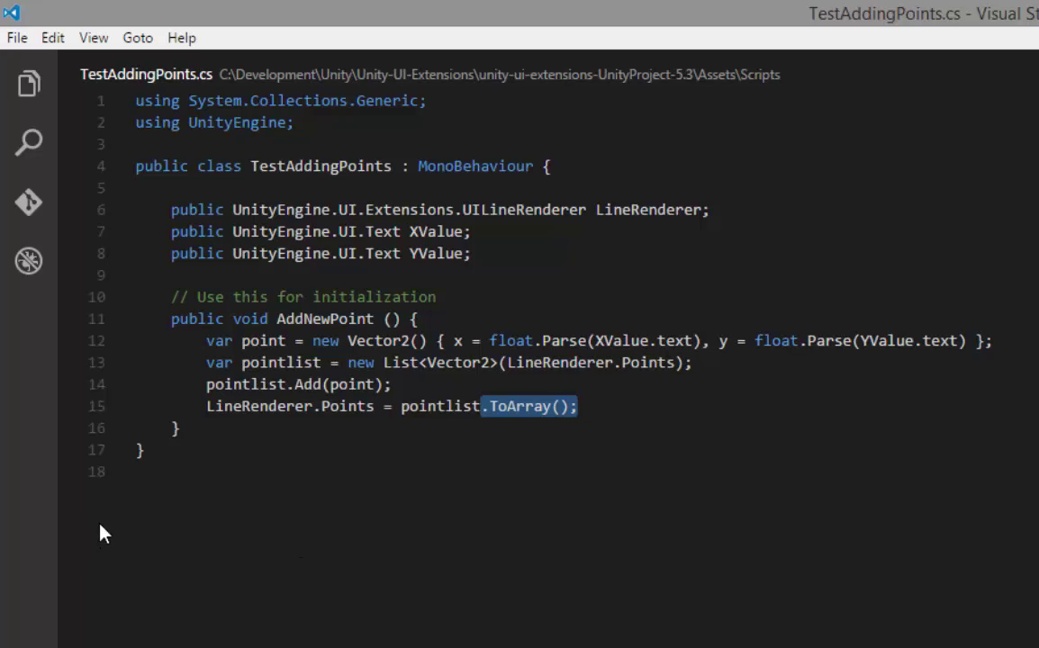
click(642, 408)
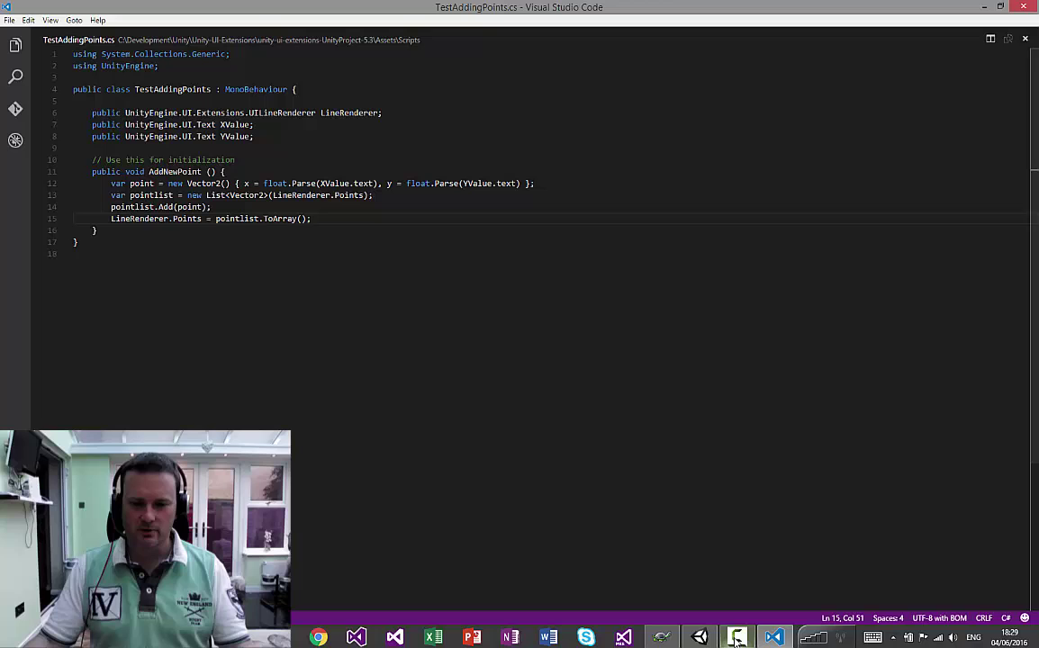
Step: Back in Unity, add a UI Circle from Extensions > Primitives, then stop play mode and view the Scene
mouse_move(688, 641)
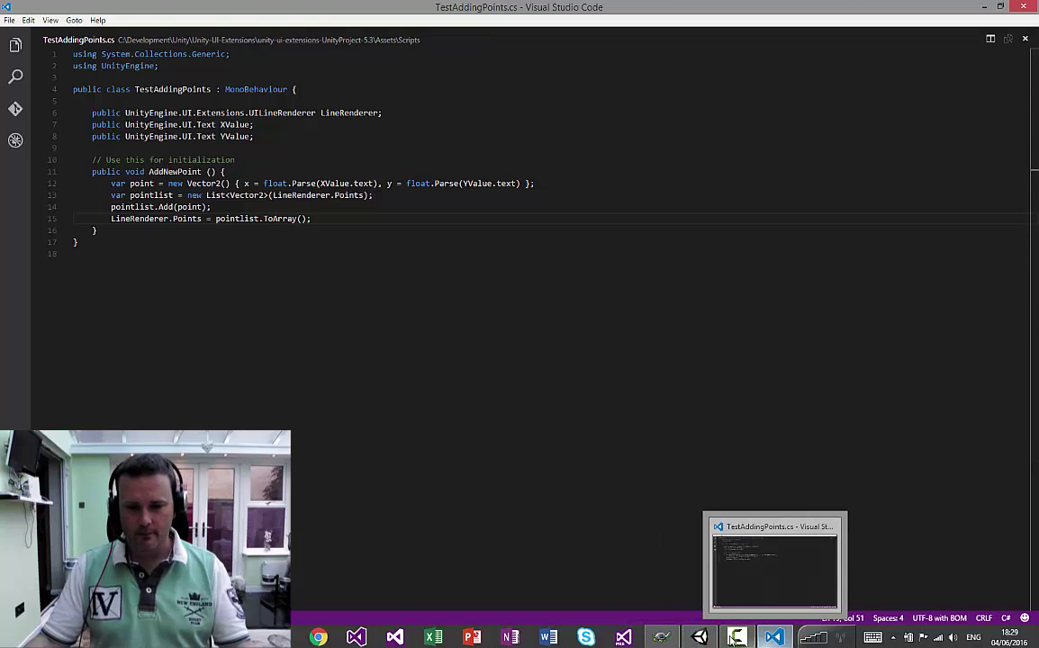
click(705, 638)
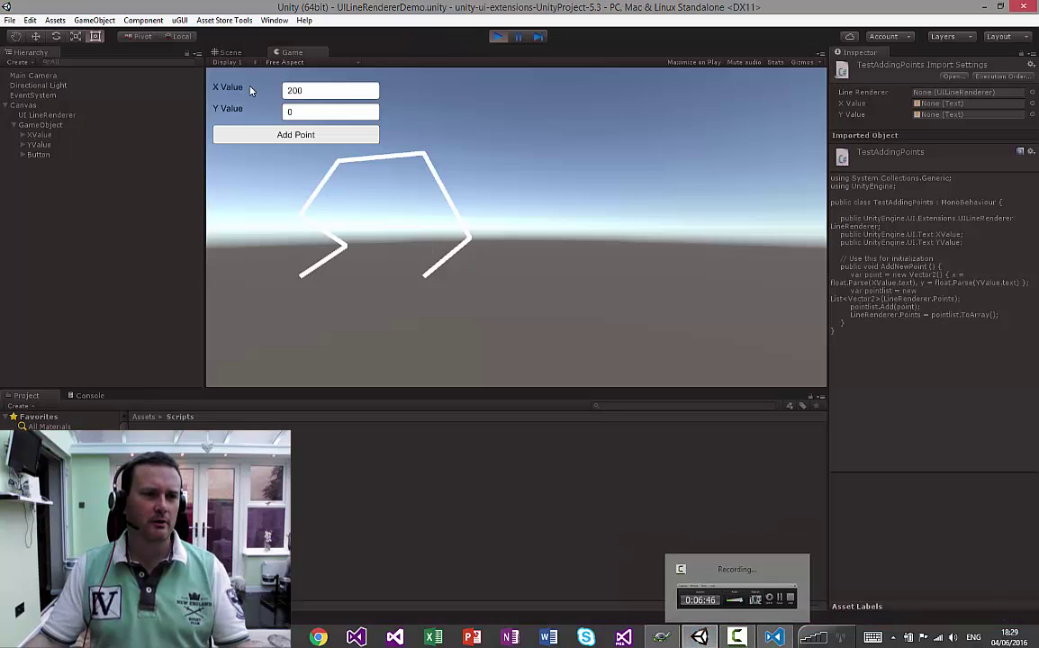
click(102, 21)
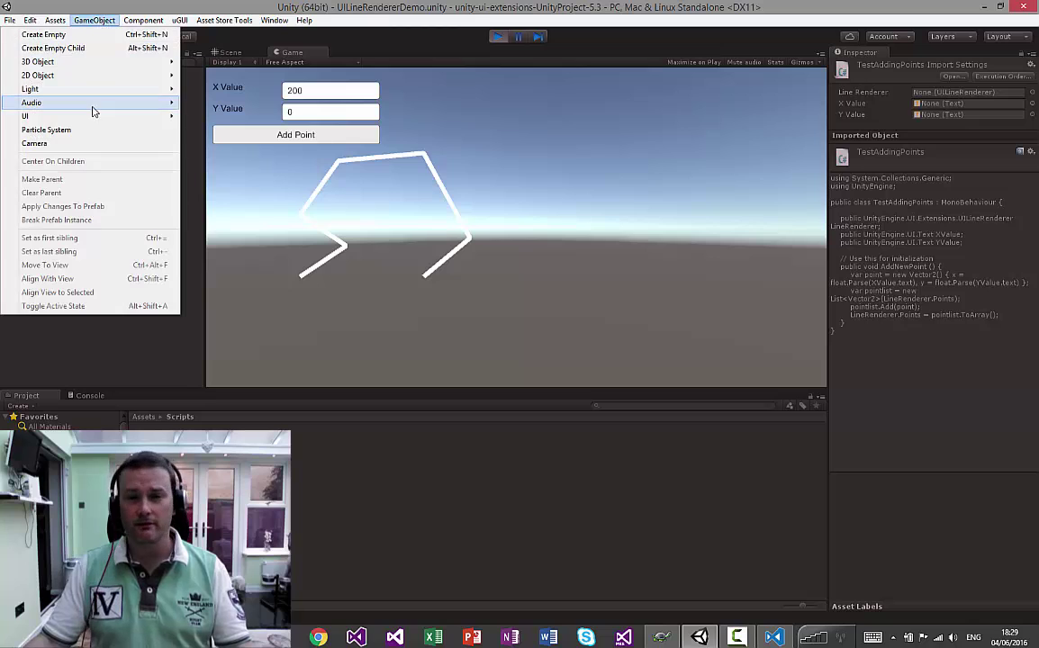
mouse_move(96, 121)
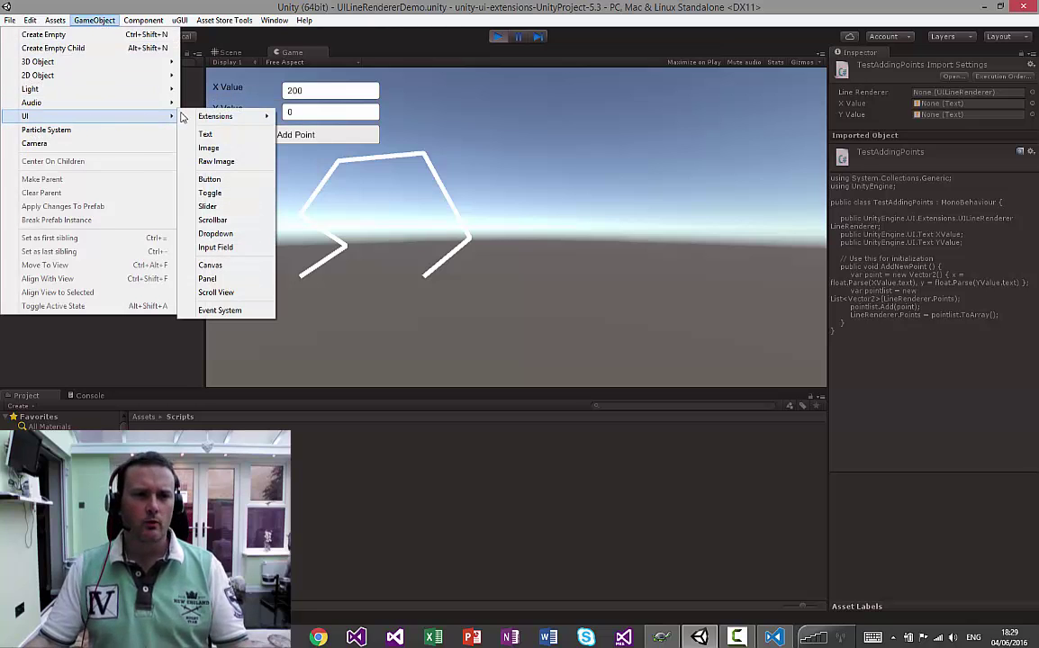
mouse_move(199, 118)
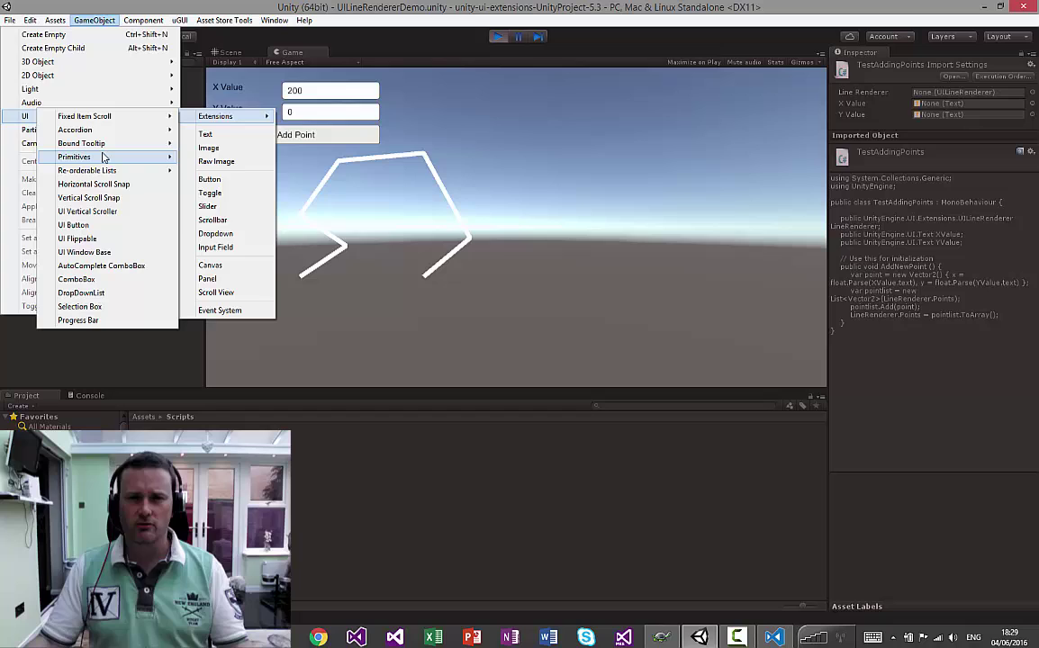
mouse_move(104, 157)
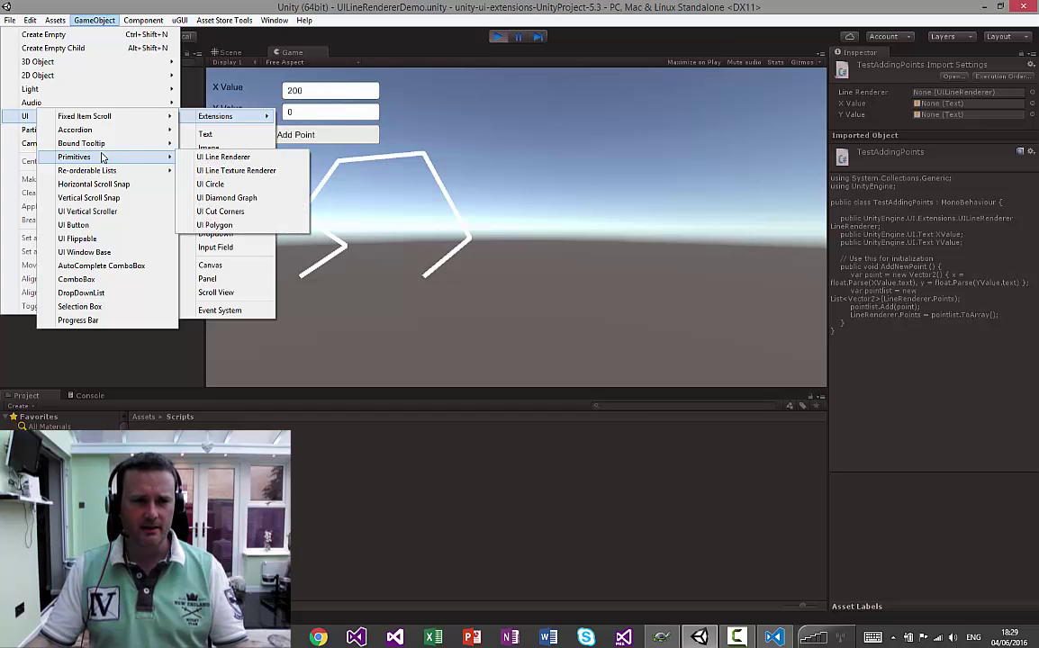
click(212, 183)
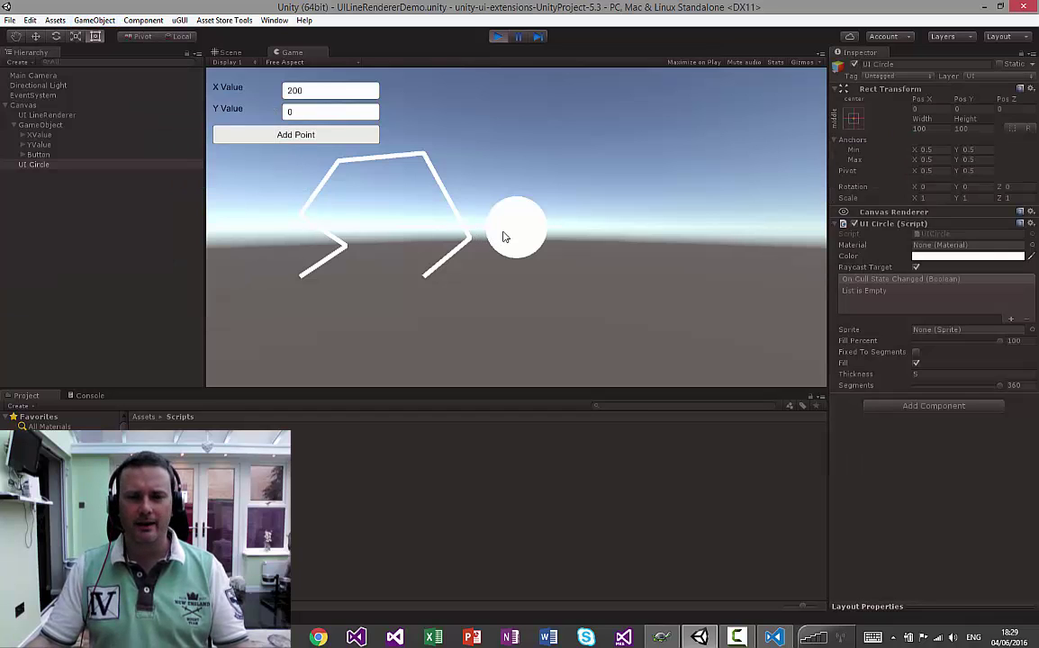
click(496, 37)
click(227, 54)
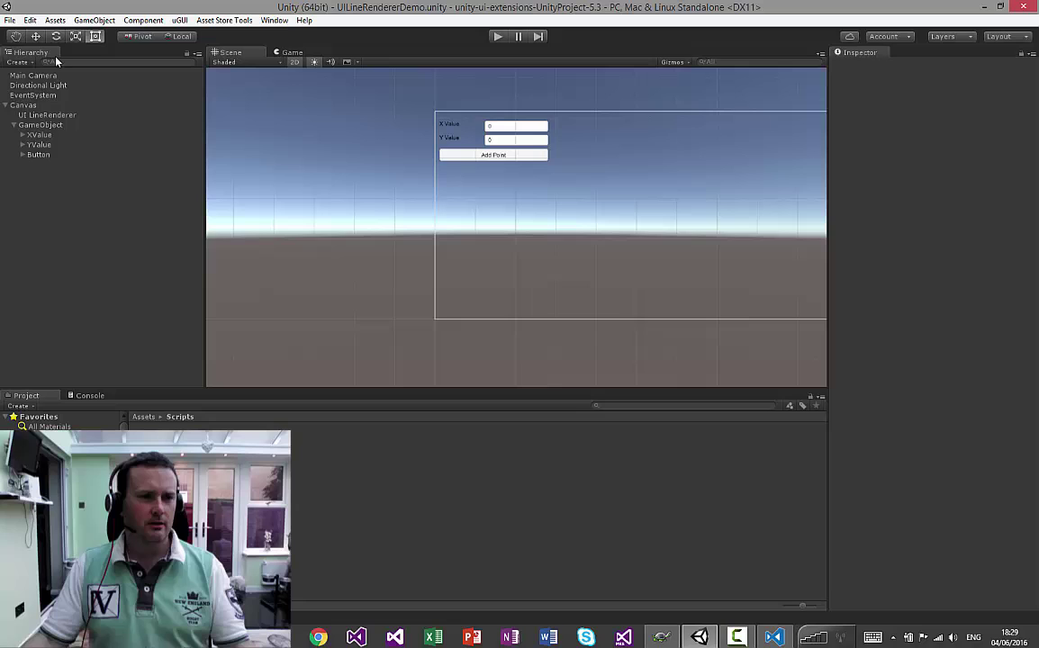
Step: Create a UI Circle primitive and move it to the canvas's upper right
click(101, 19)
mouse_move(68, 118)
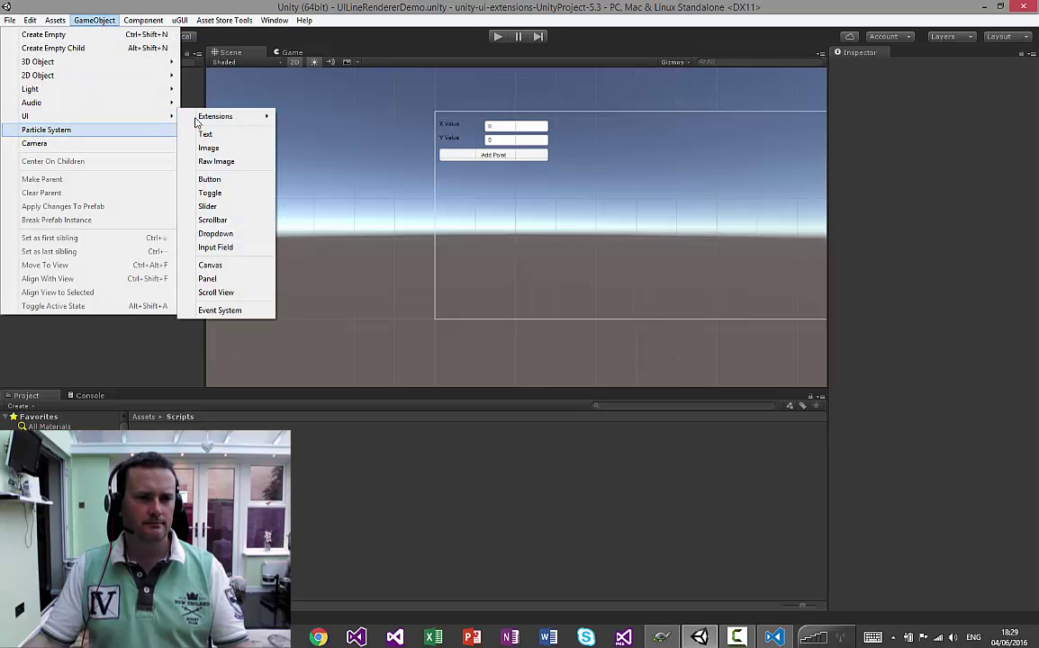
mouse_move(197, 122)
mouse_move(71, 157)
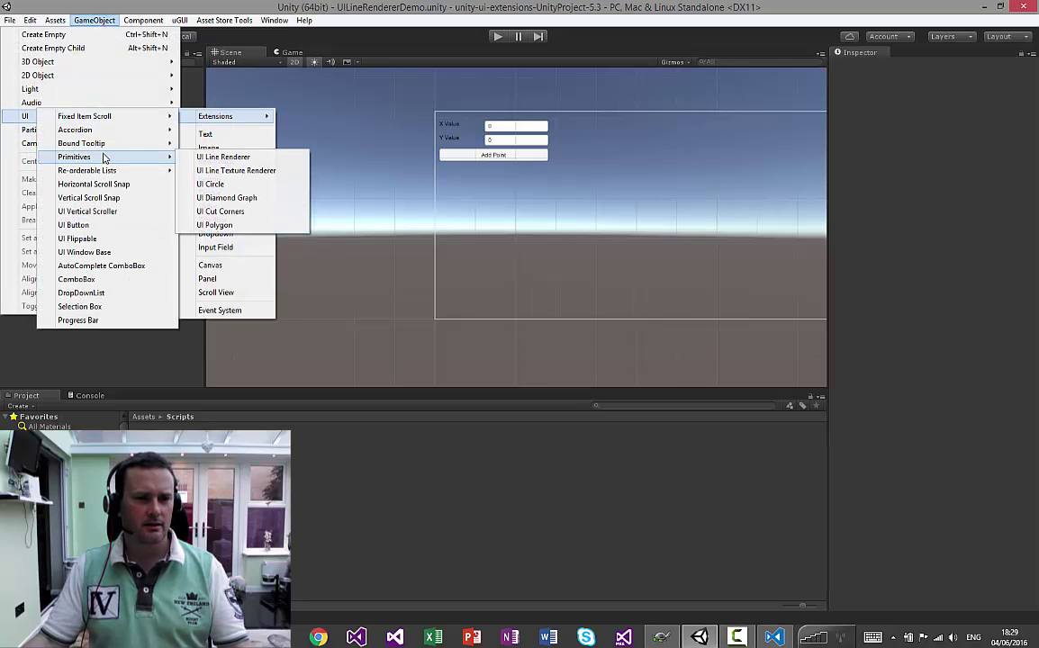
click(220, 185)
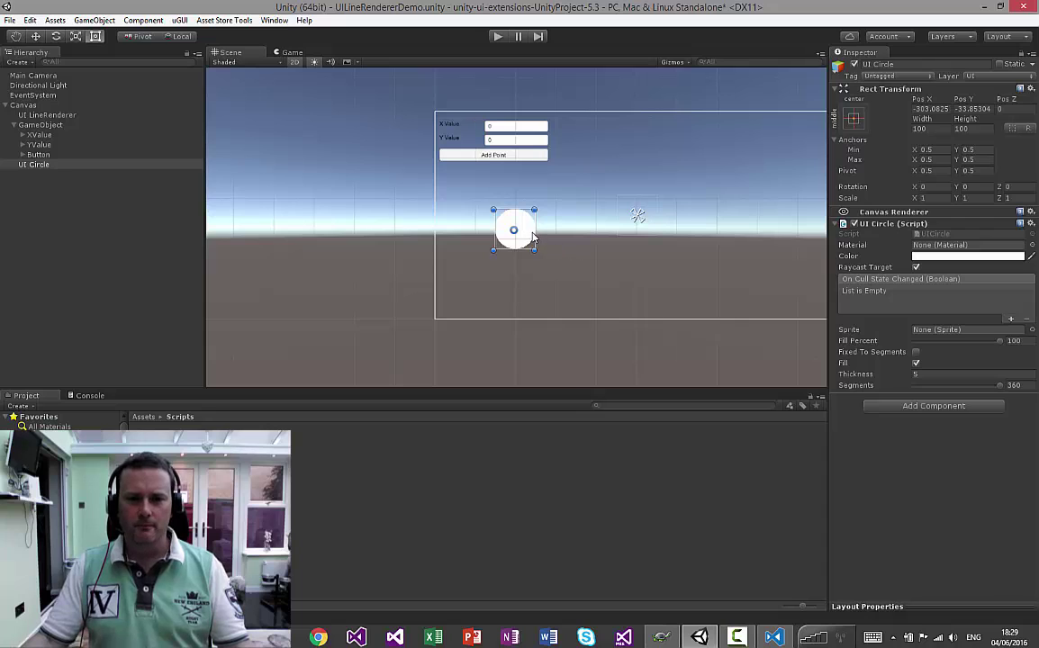
drag(532, 237, 686, 173)
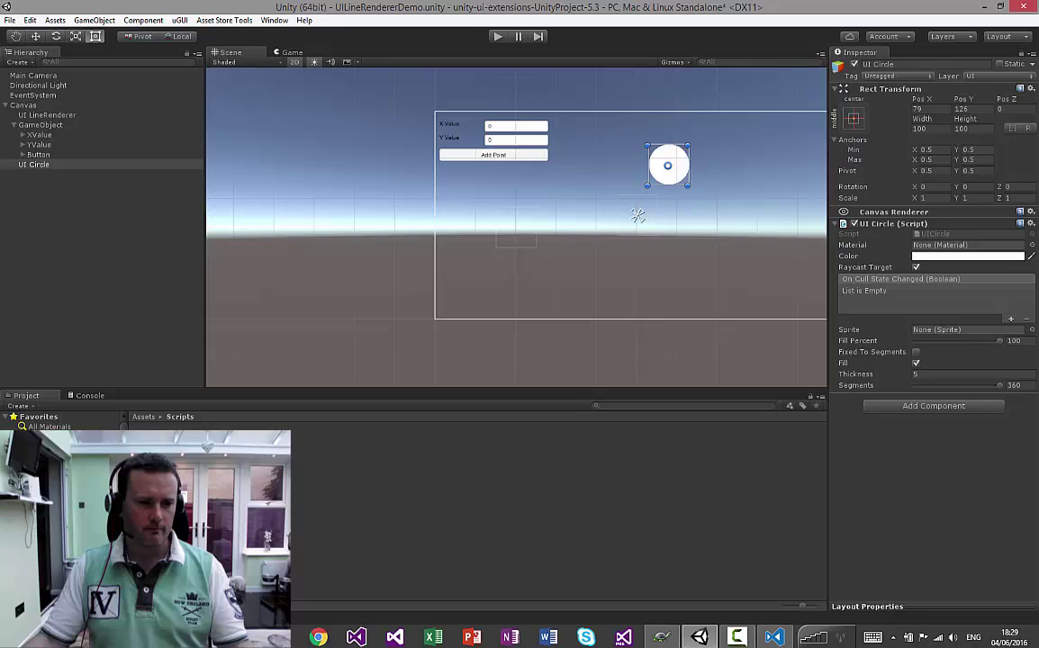
Step: Create a UI Diamond Graph primitive and place it below the circle
click(95, 20)
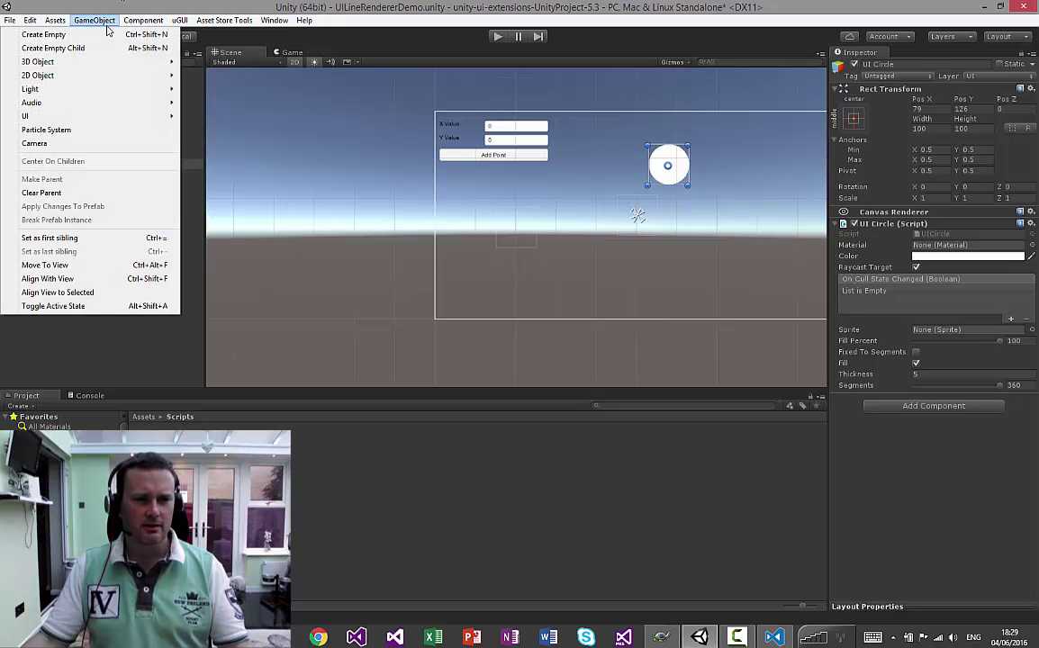
mouse_move(91, 120)
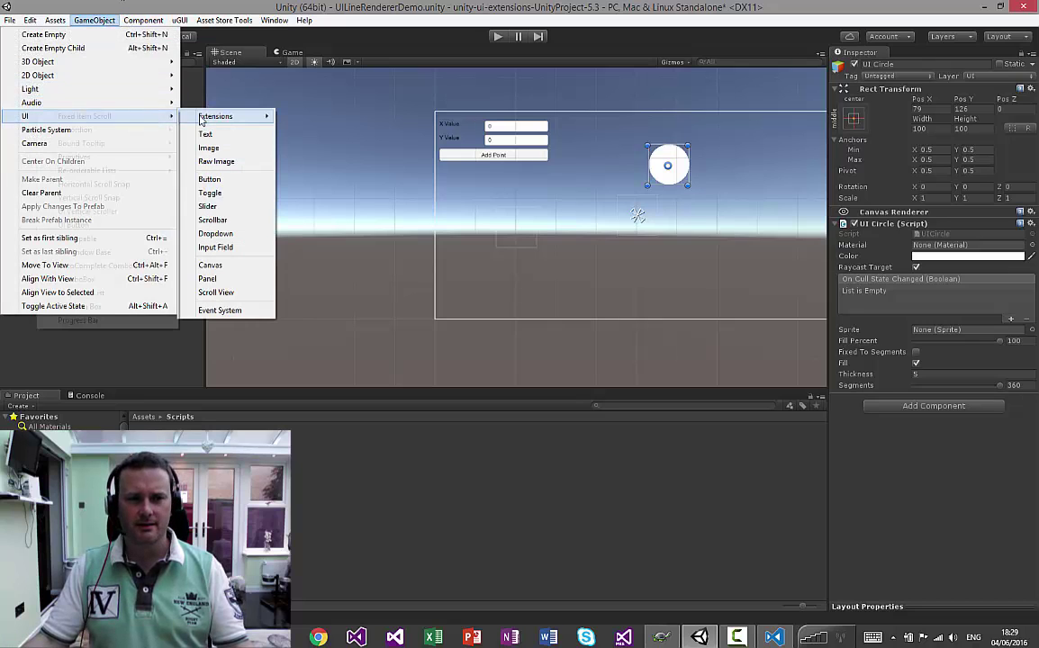
mouse_move(184, 115)
mouse_move(136, 163)
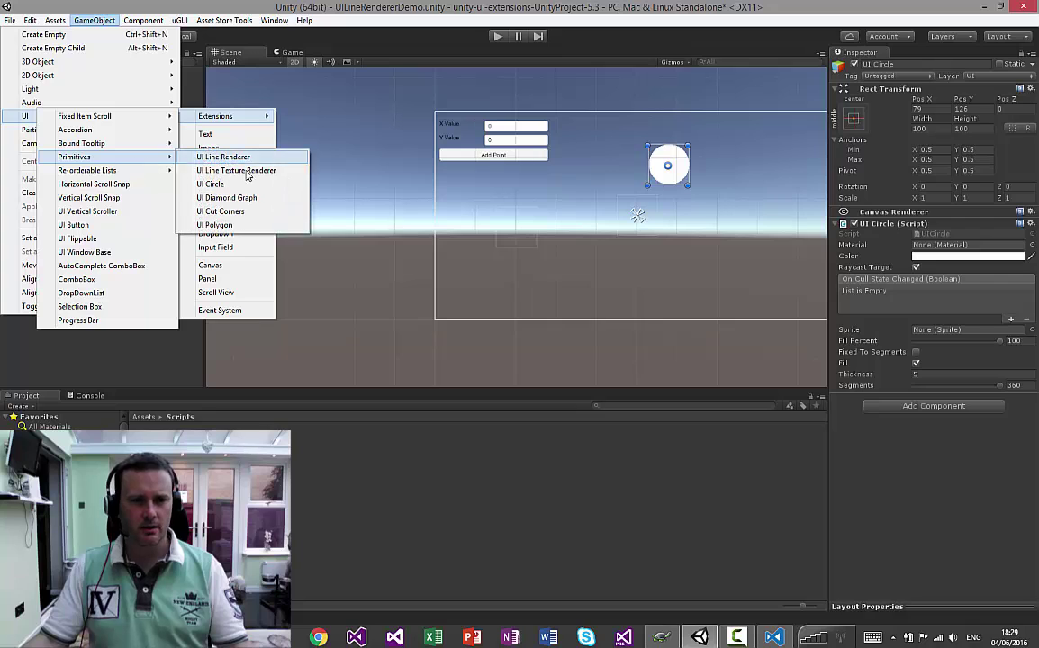
click(247, 202)
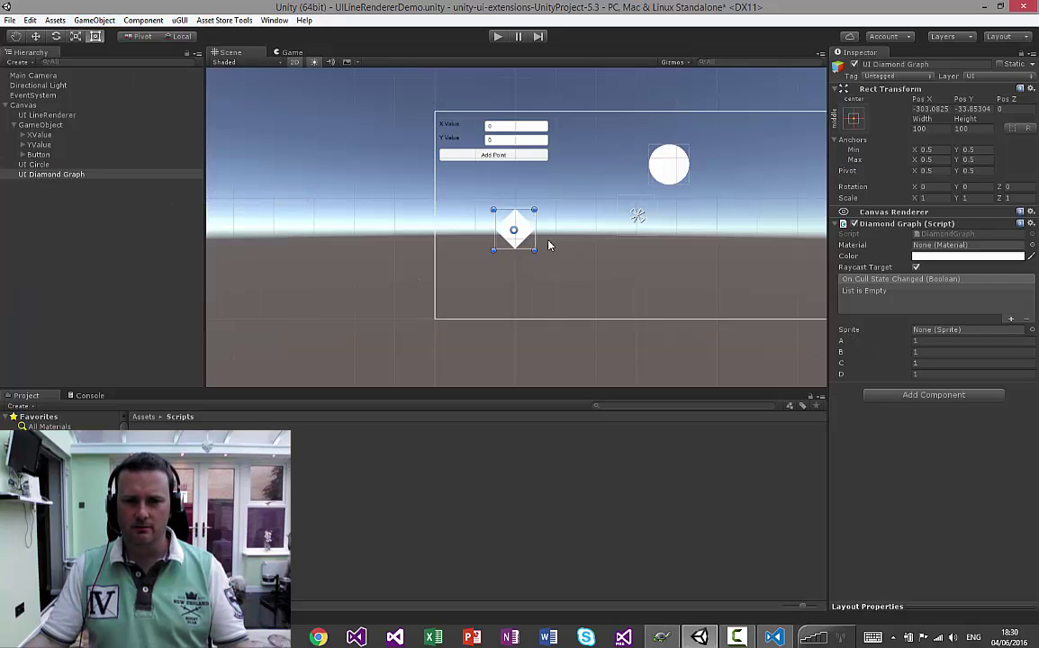
drag(528, 239, 682, 224)
Step: Experiment with the UI Circle's Fill Percent, segment count and Fixed To Segments snapping
click(674, 168)
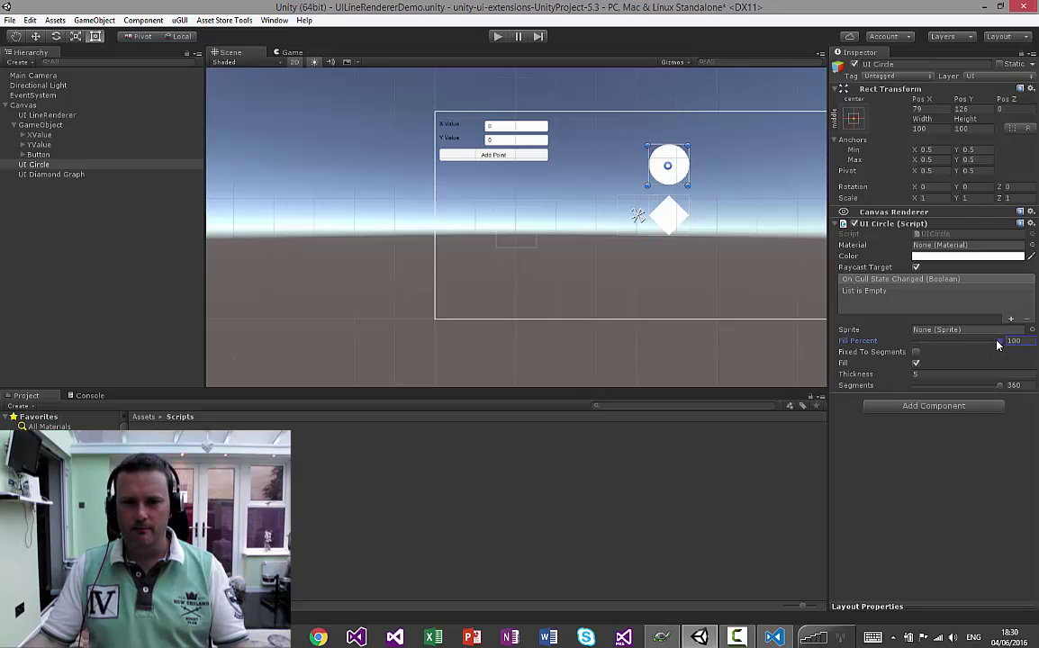
drag(997, 345, 960, 348)
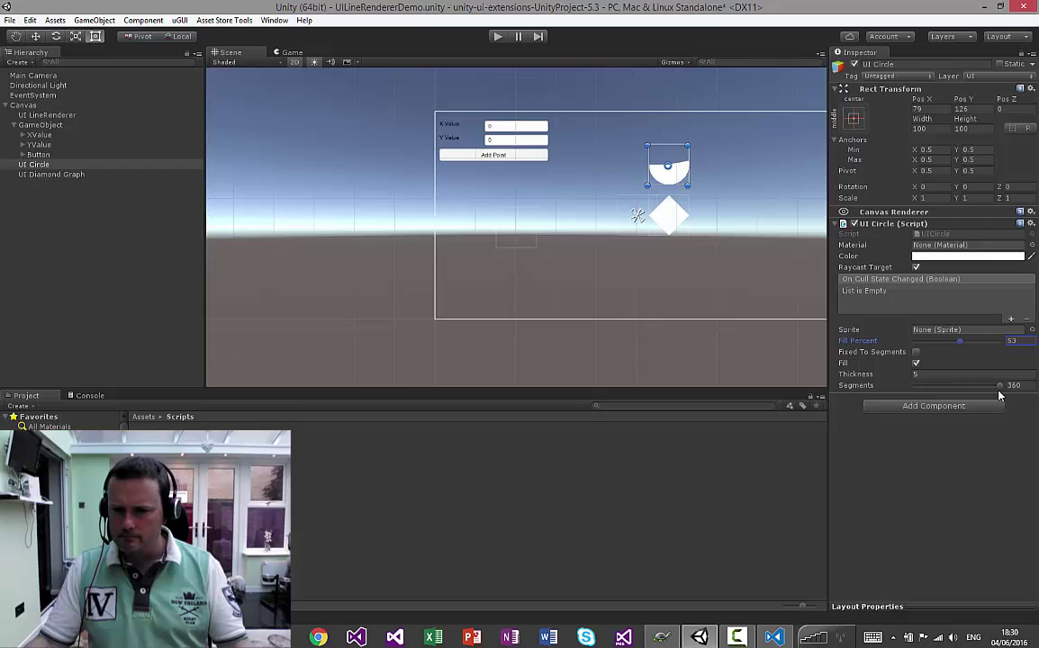
mouse_move(1001, 385)
mouse_down()
mouse_move(931, 393)
mouse_move(941, 393)
mouse_up()
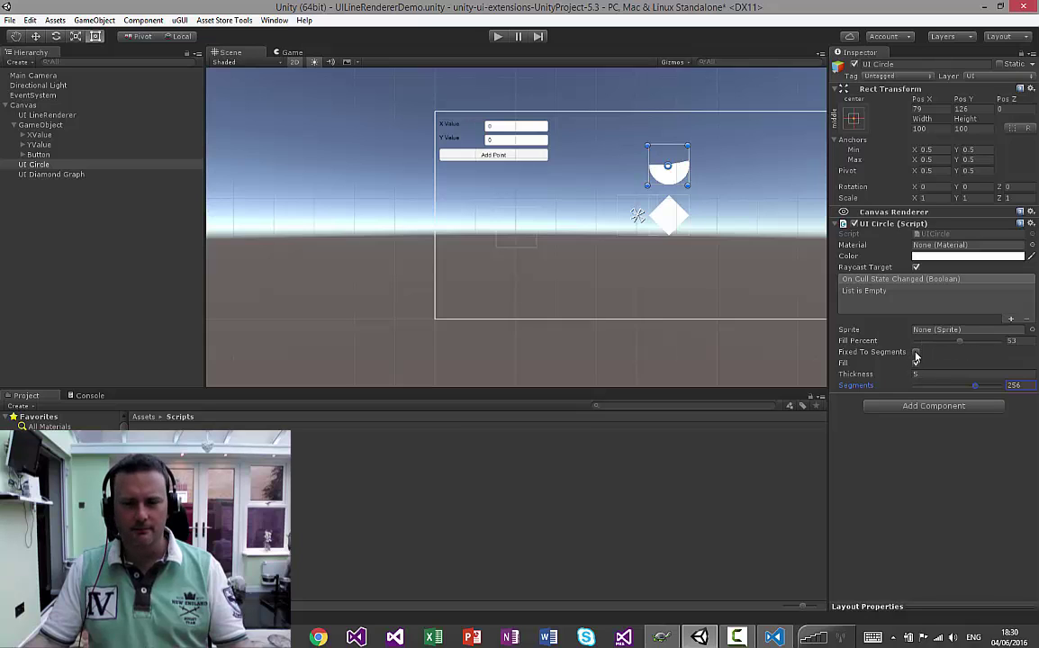
drag(963, 345, 992, 363)
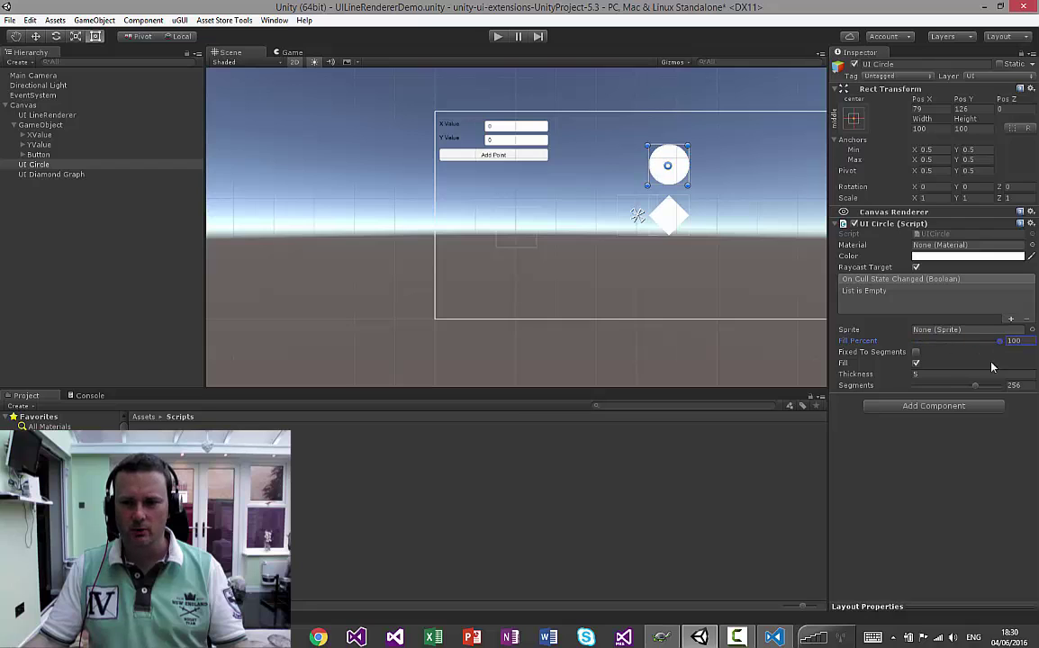
click(915, 352)
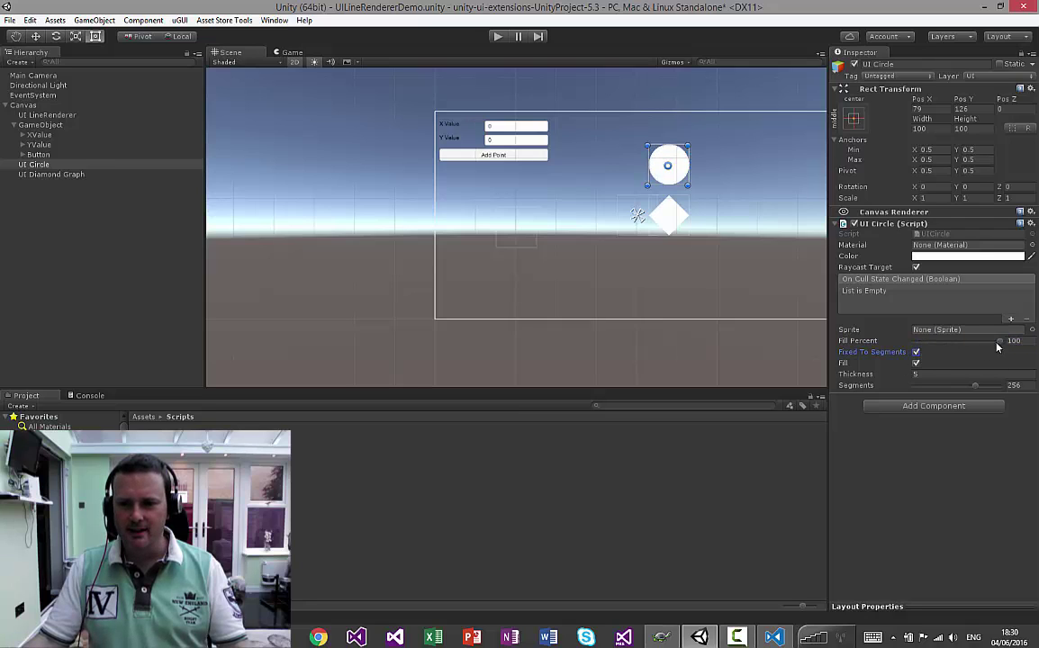
drag(997, 344, 979, 343)
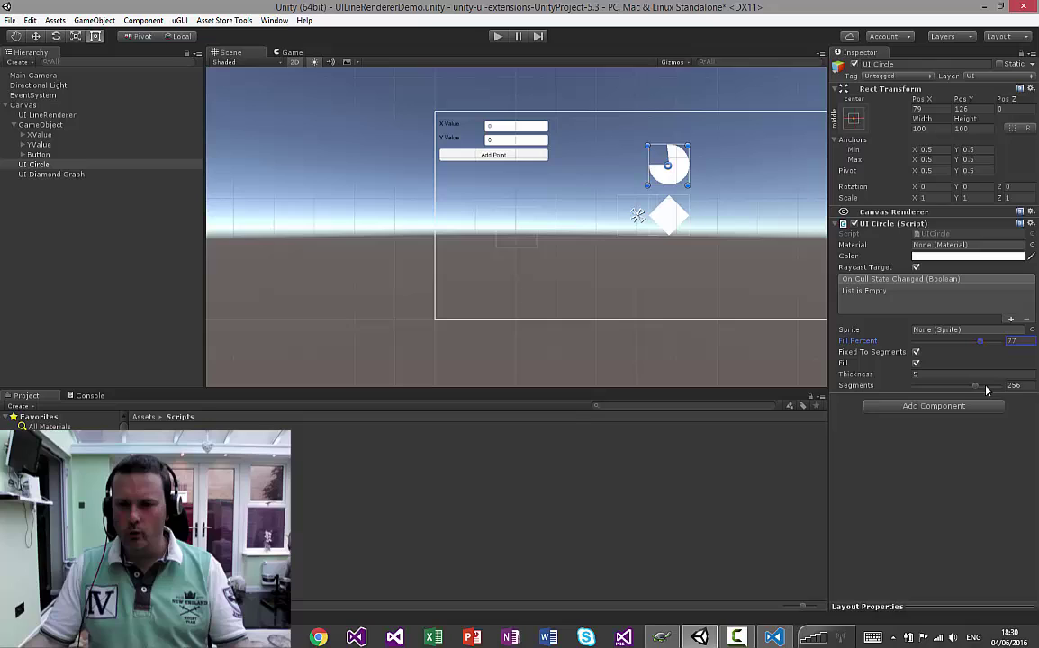
drag(976, 389, 920, 389)
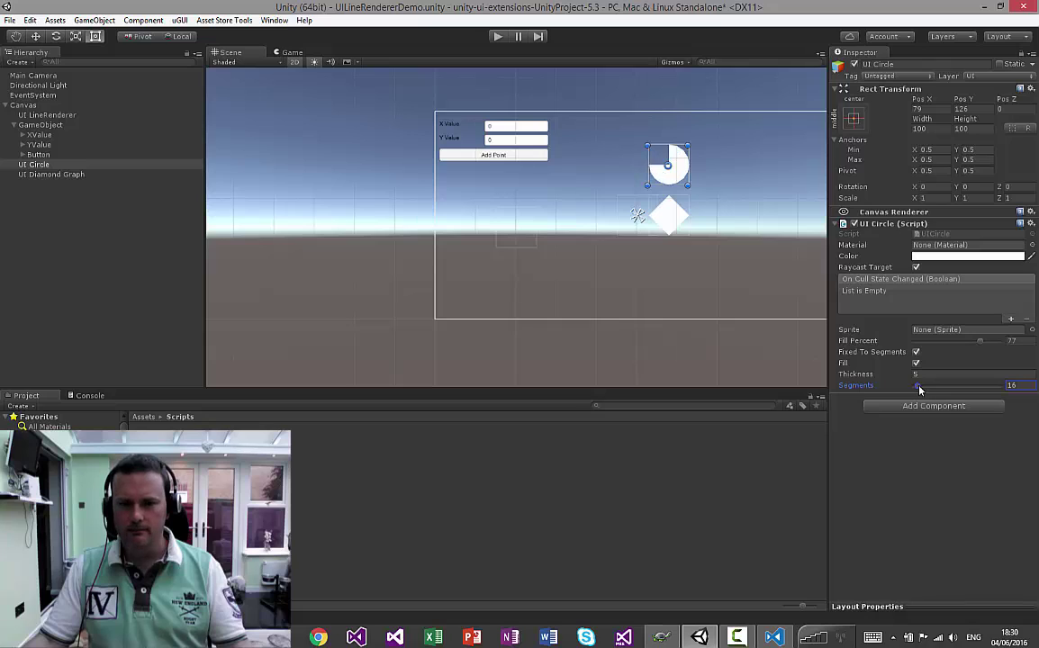
drag(980, 342, 999, 352)
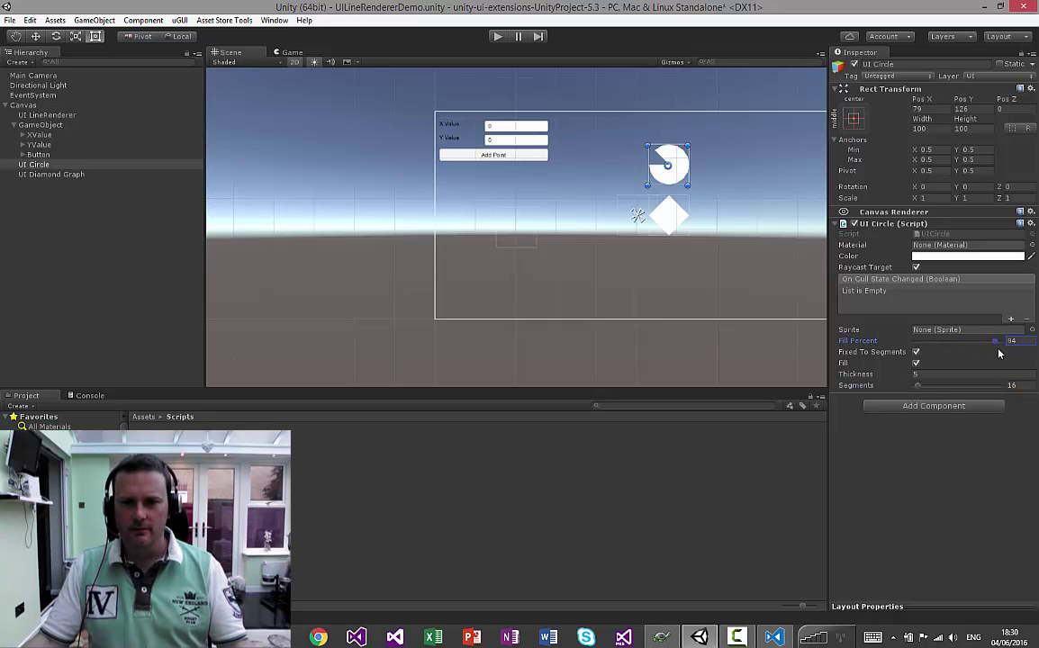
click(916, 352)
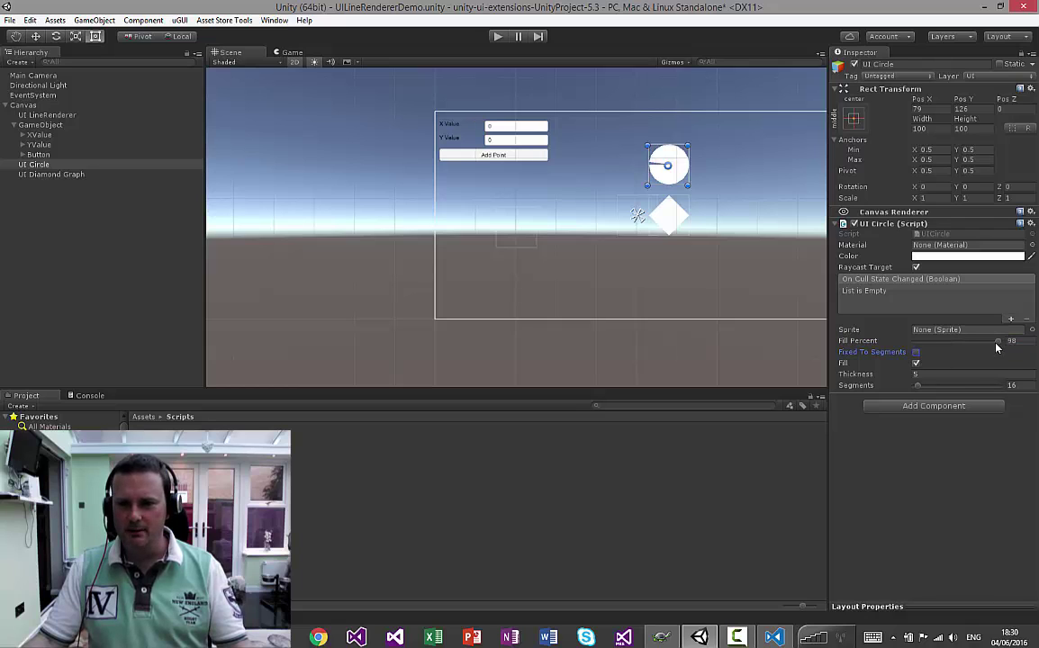
drag(997, 348, 955, 348)
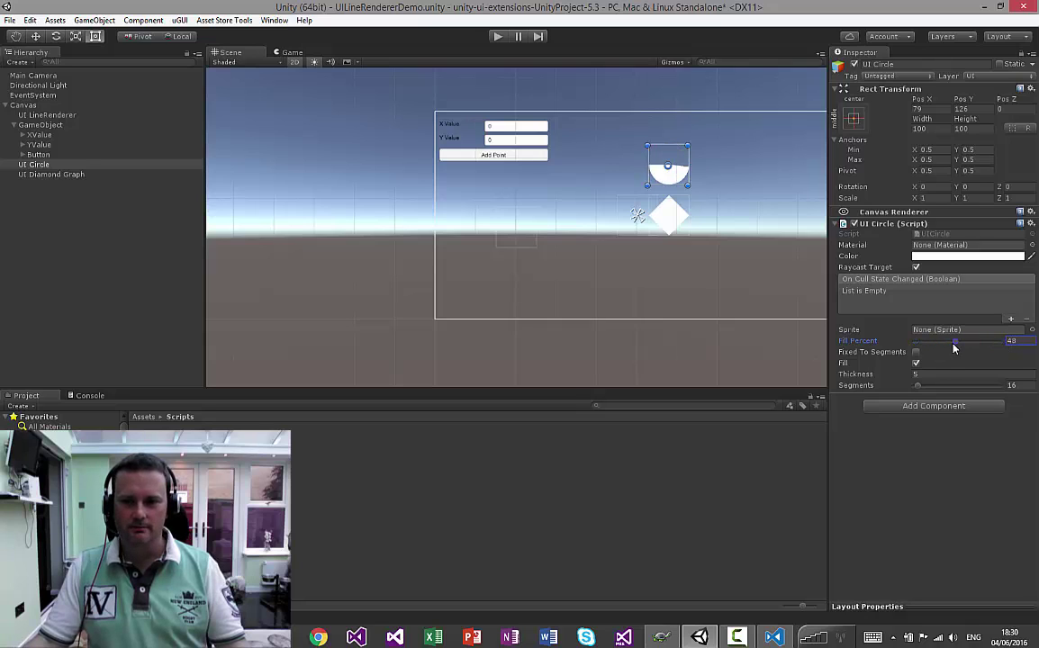
click(917, 353)
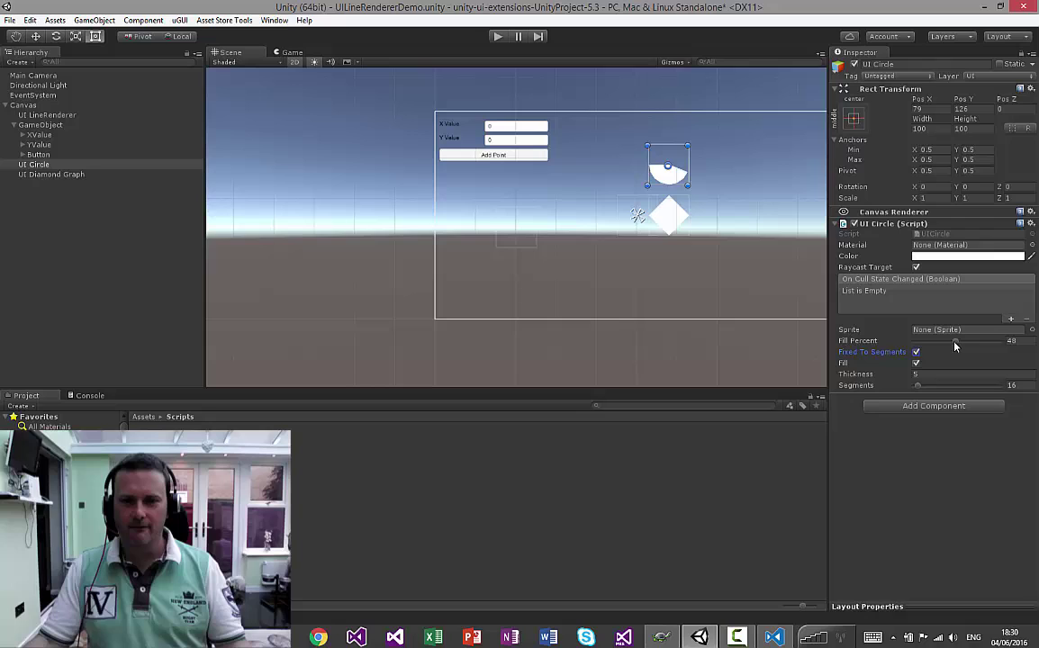
drag(955, 346, 971, 346)
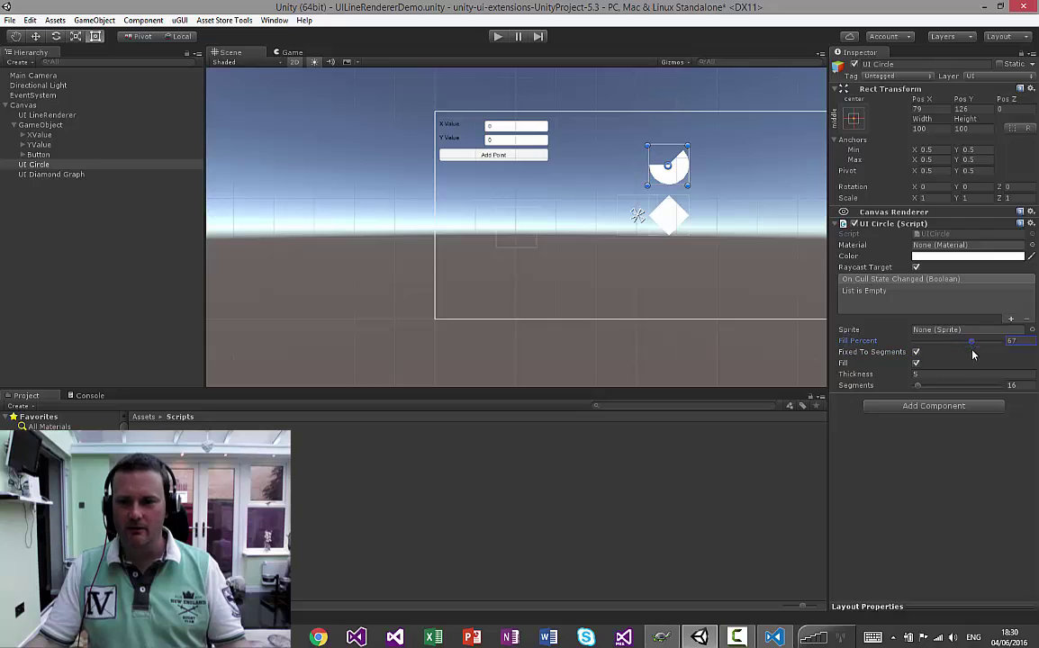
Step: Give the circle 5 segments at full fill with Fixed To Segments off, then select the diamond graph
click(1012, 385)
text(5)
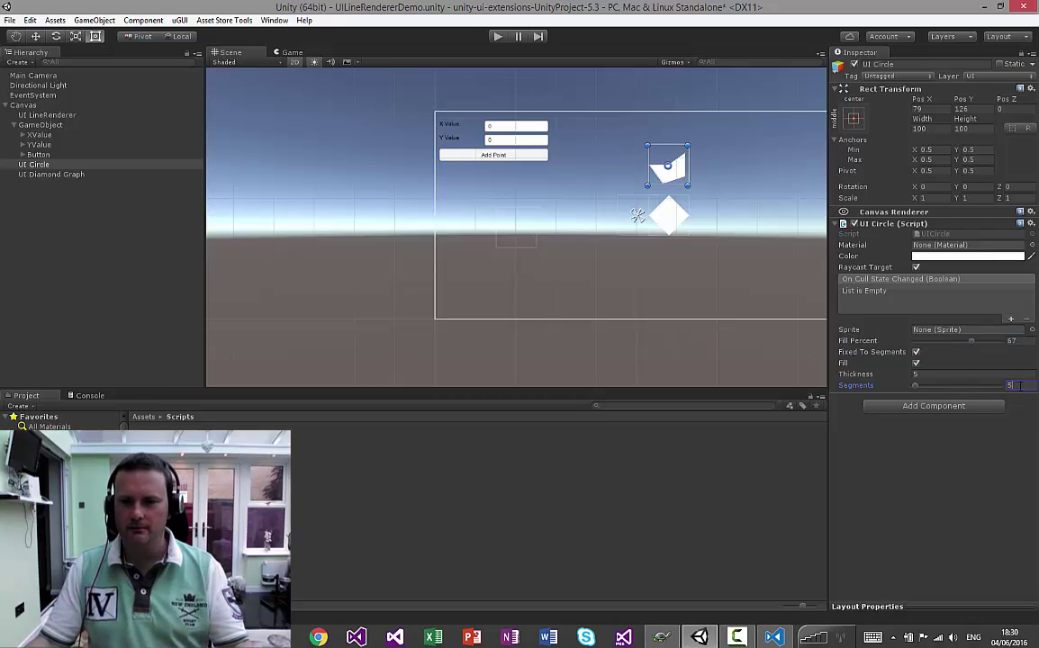
drag(972, 343, 1004, 350)
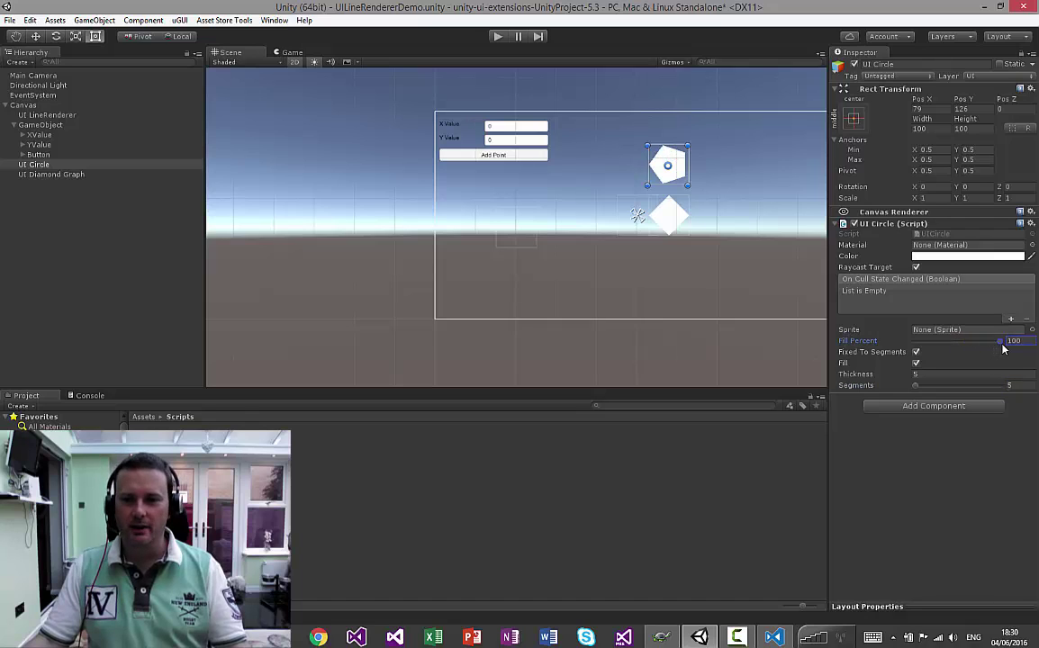
click(917, 353)
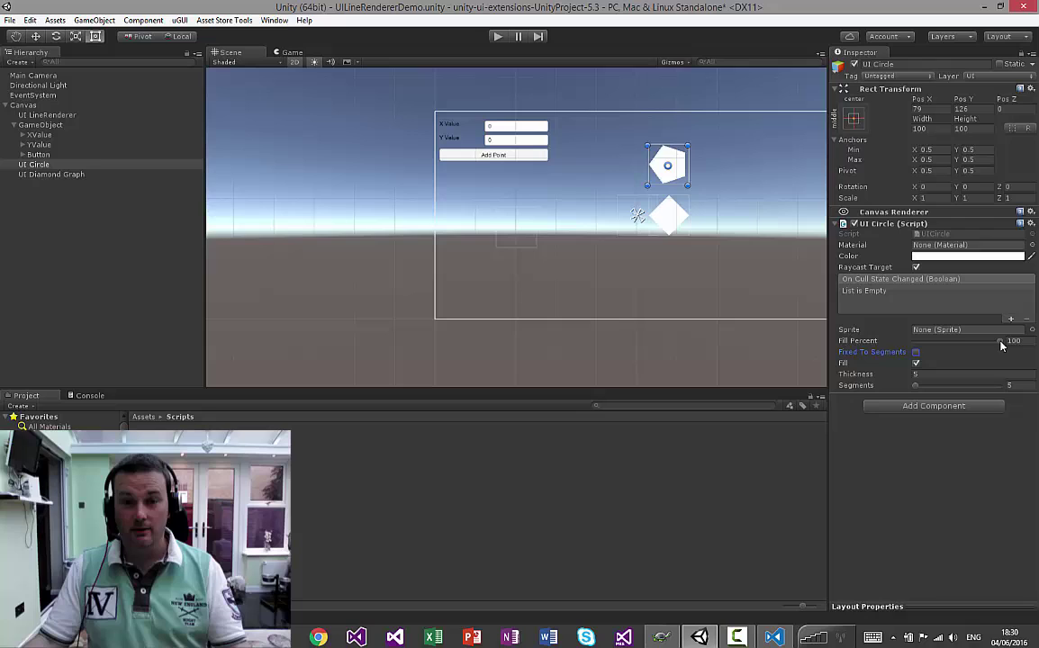
mouse_move(1000, 344)
mouse_down()
mouse_move(928, 351)
mouse_move(1009, 350)
mouse_up()
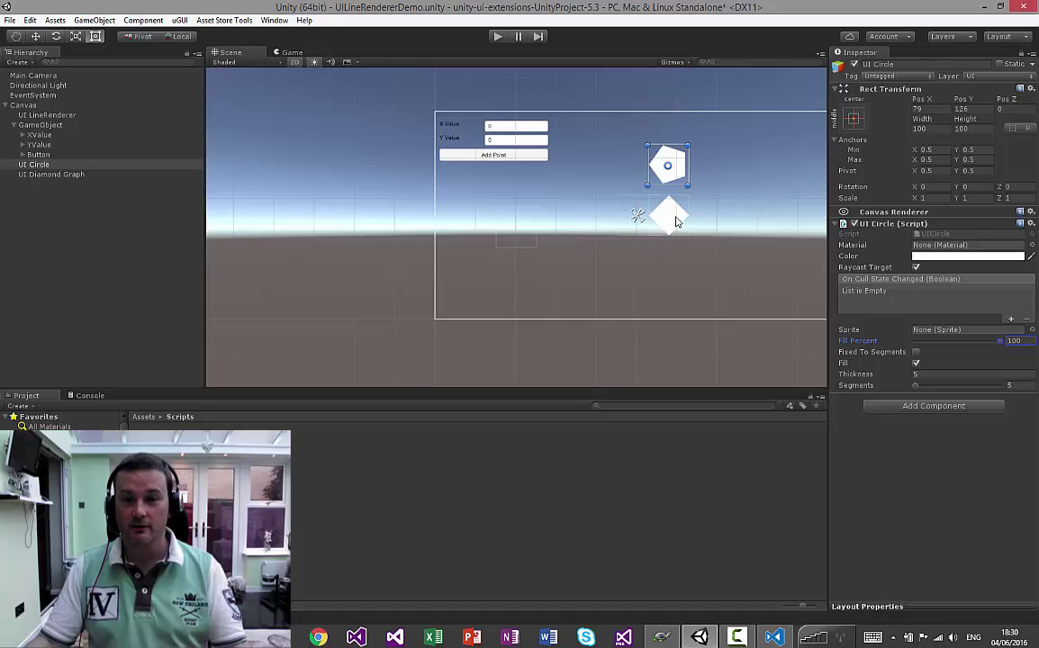
click(669, 218)
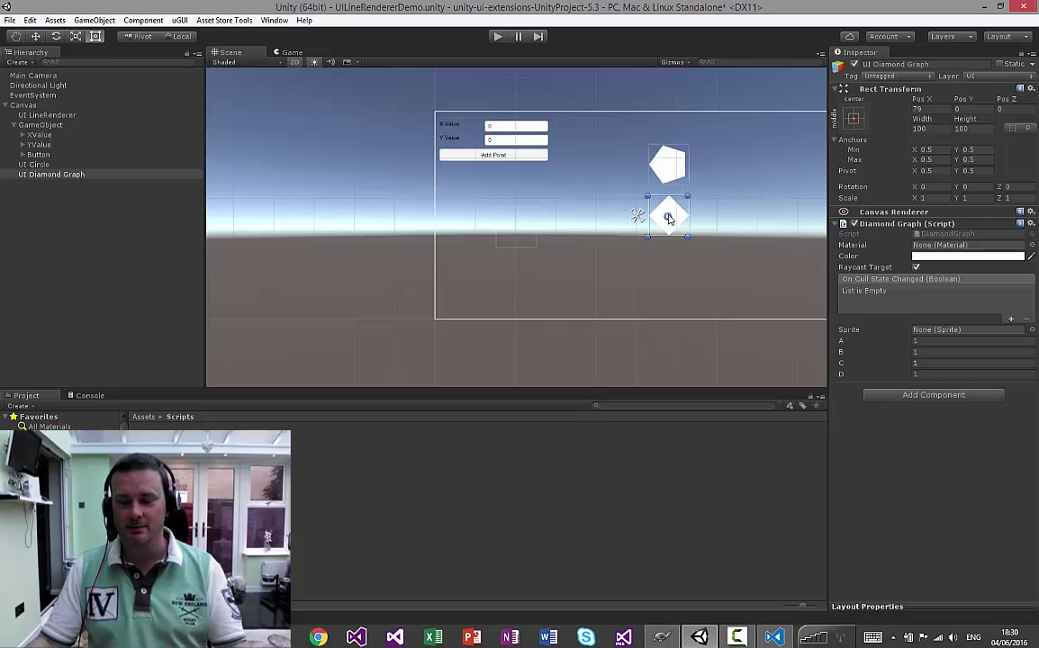
Step: Set the UI Diamond Graph's A value to 0.5
click(916, 343)
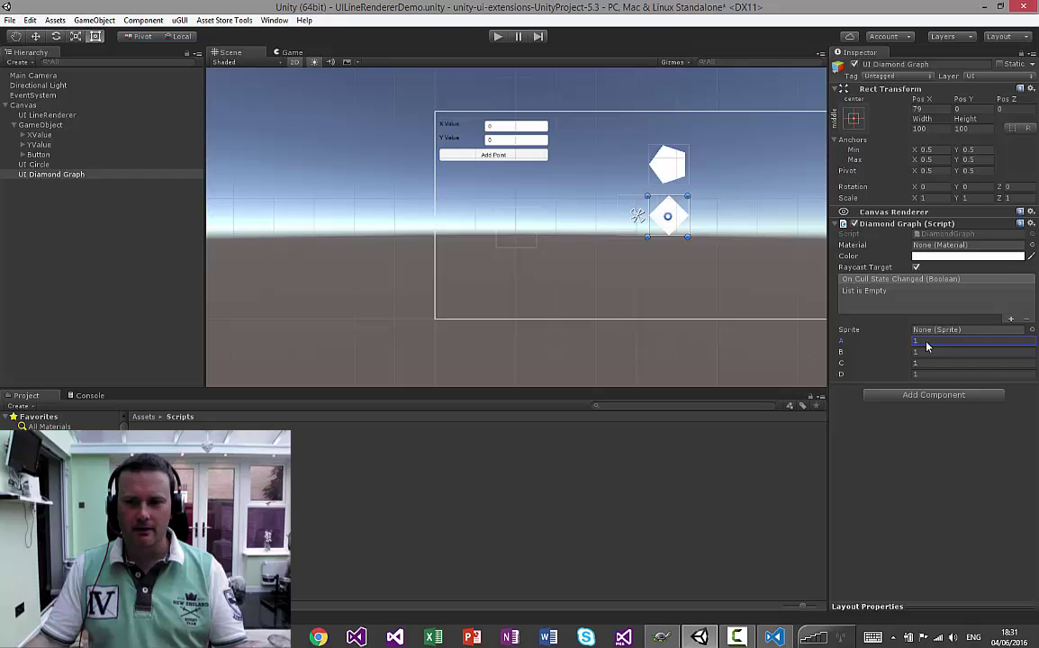
text(0.88)
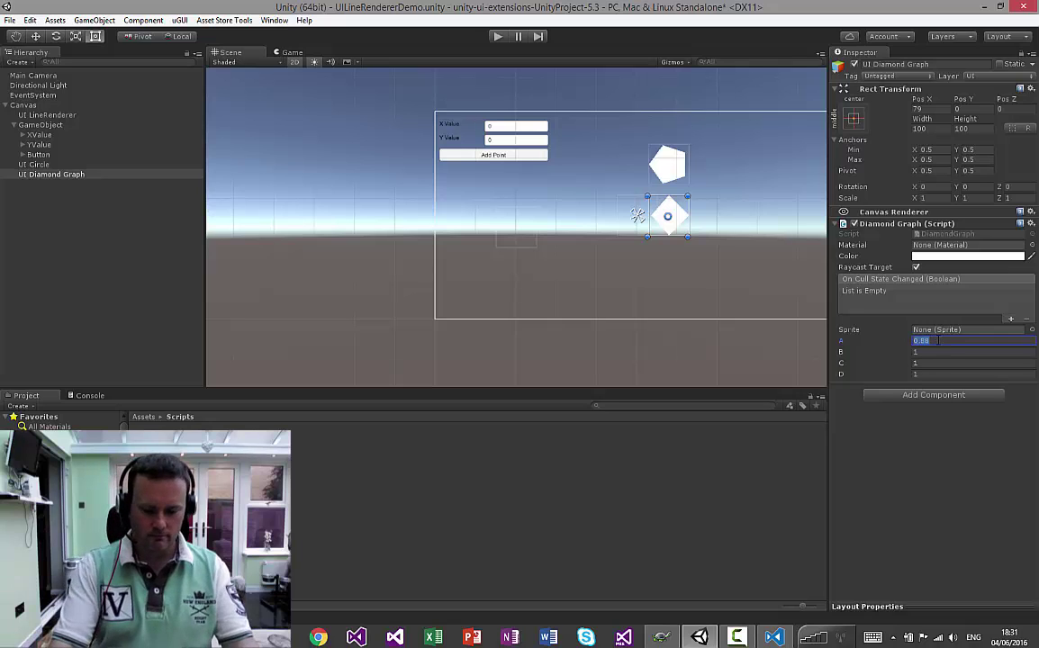
text(0.5)
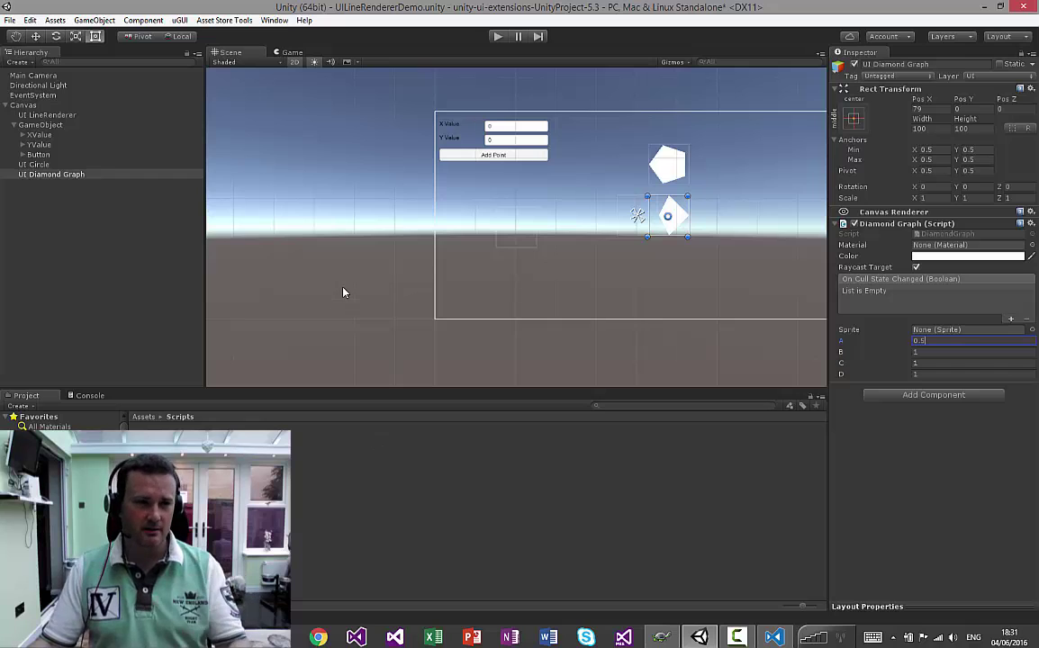
Step: Add UI Cut Corners from GameObject > UI > Extensions > Primitives to the canvas
click(111, 22)
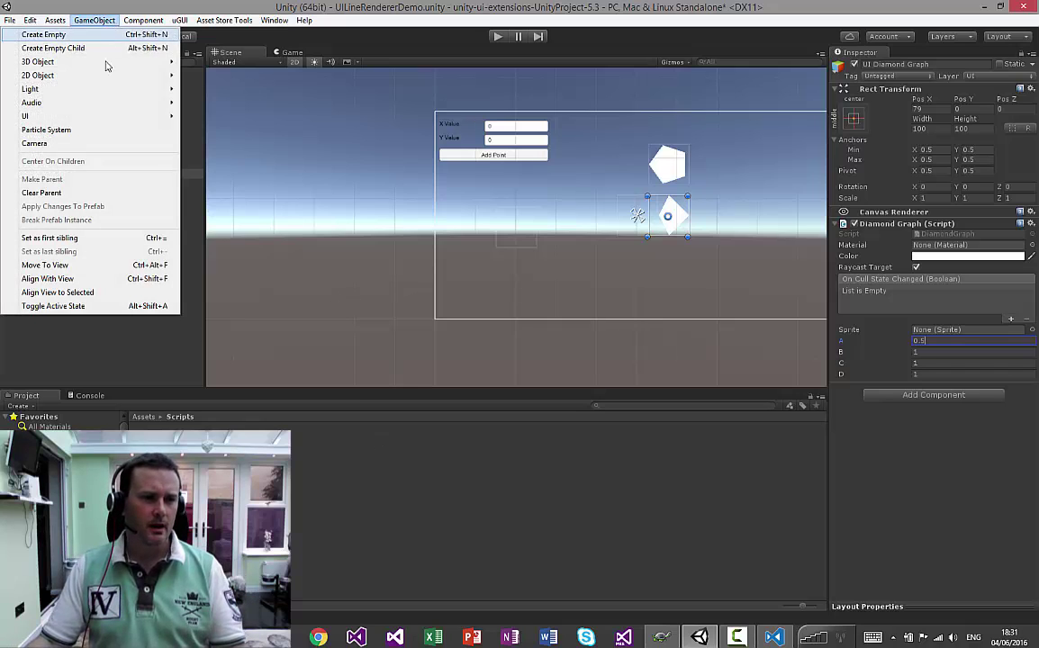
mouse_move(102, 116)
mouse_move(191, 117)
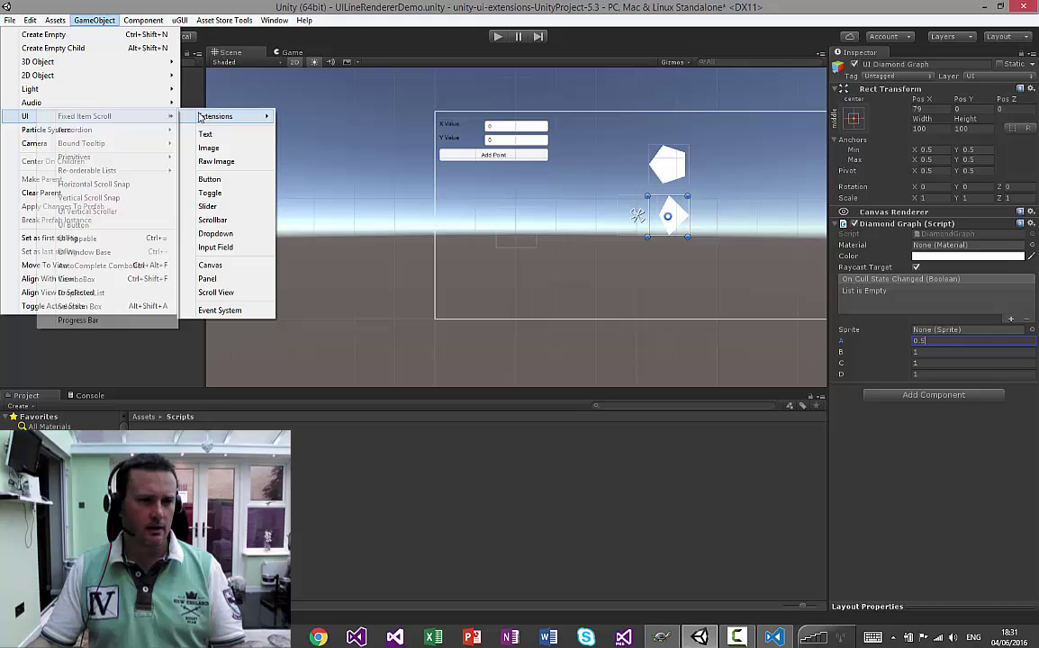
mouse_move(115, 158)
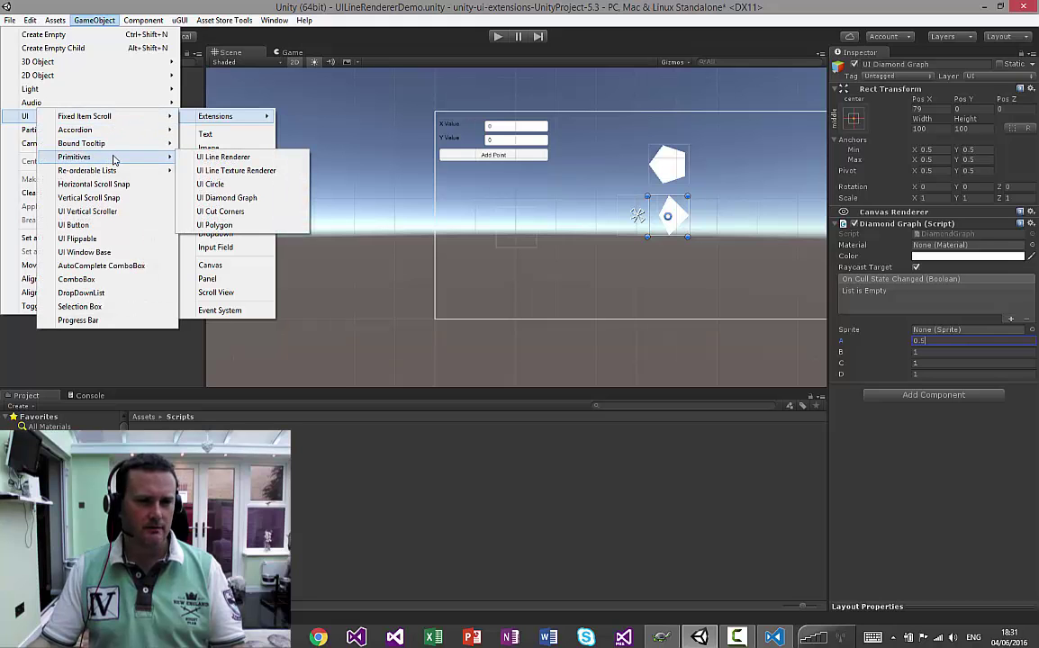
click(220, 211)
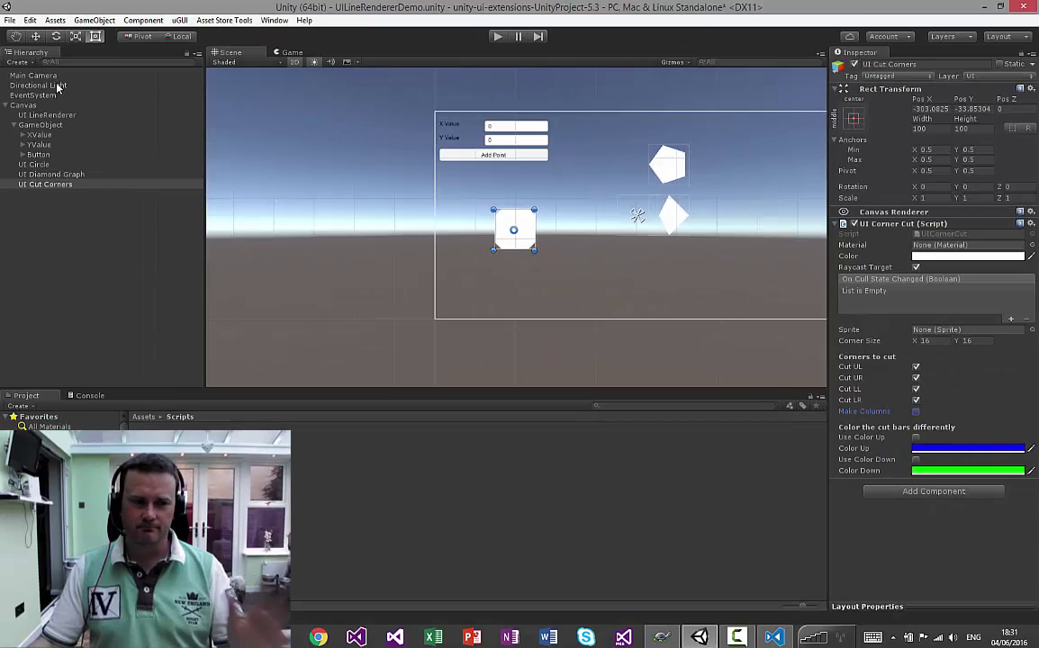
Step: Add a UI Polygon primitive from GameObject > UI > Extensions > Primitives
click(95, 20)
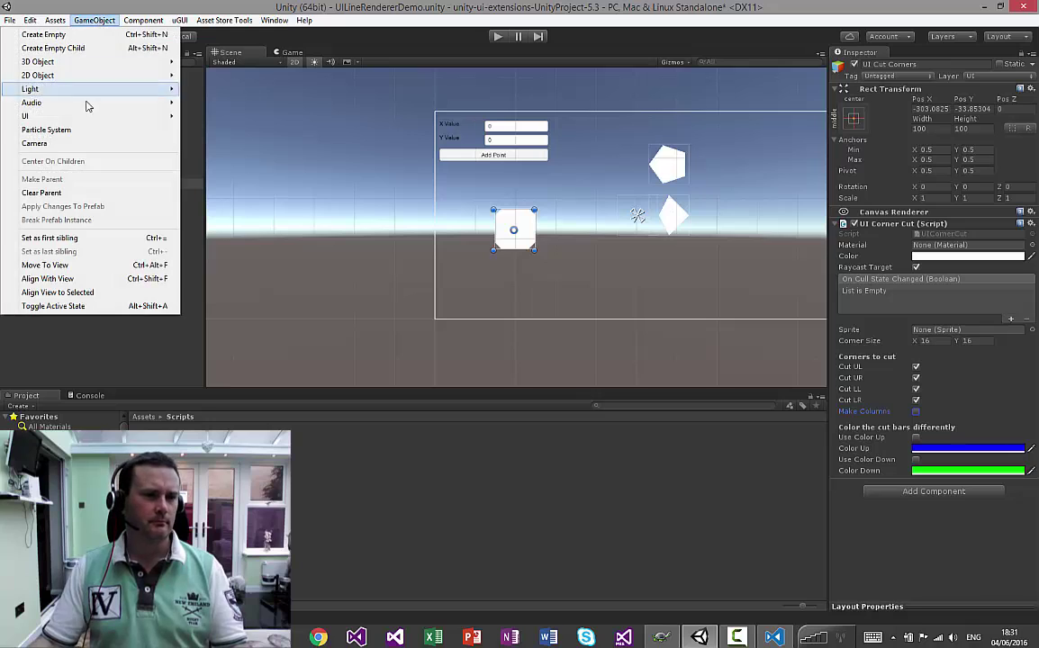
mouse_move(105, 120)
mouse_move(188, 116)
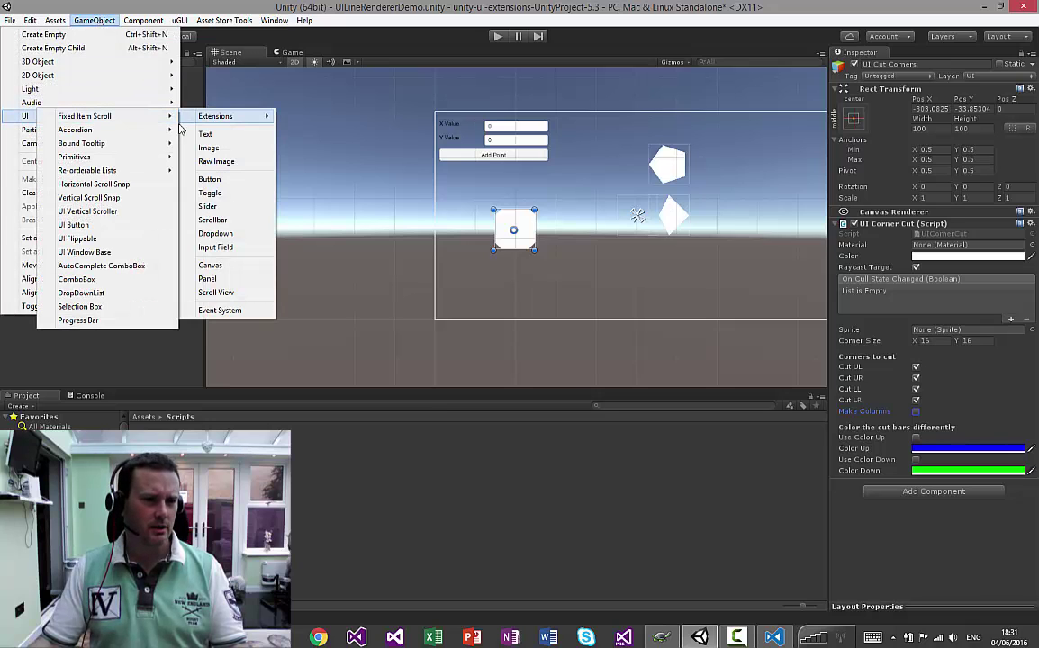
mouse_move(127, 159)
click(216, 225)
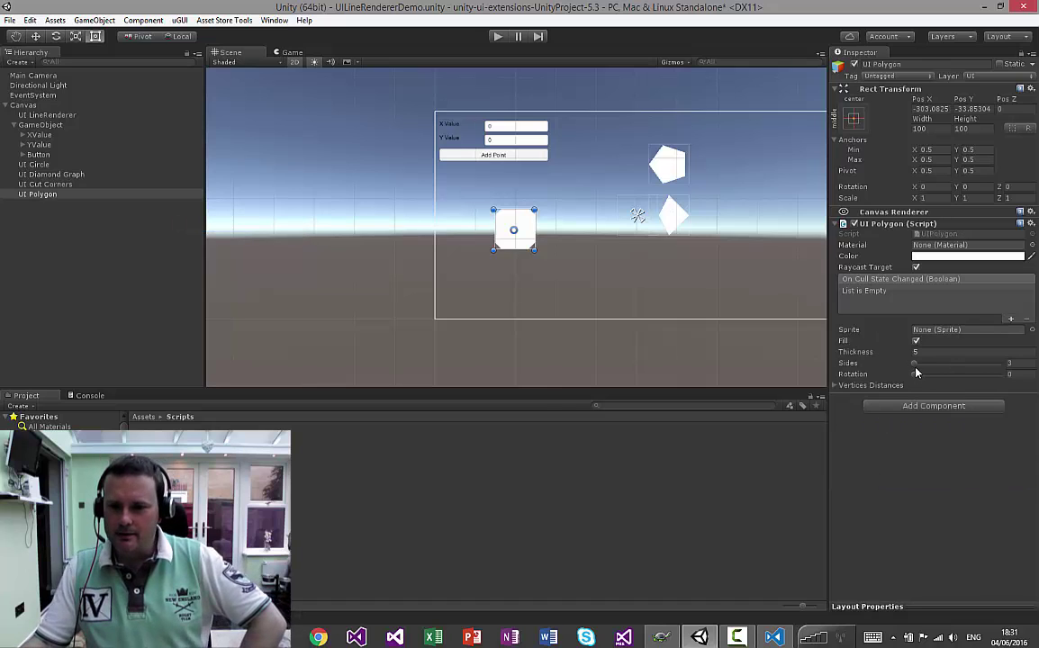
Step: Move the polygon to the right of the canvas as a triangle rotated 67 degrees
drag(915, 364, 928, 366)
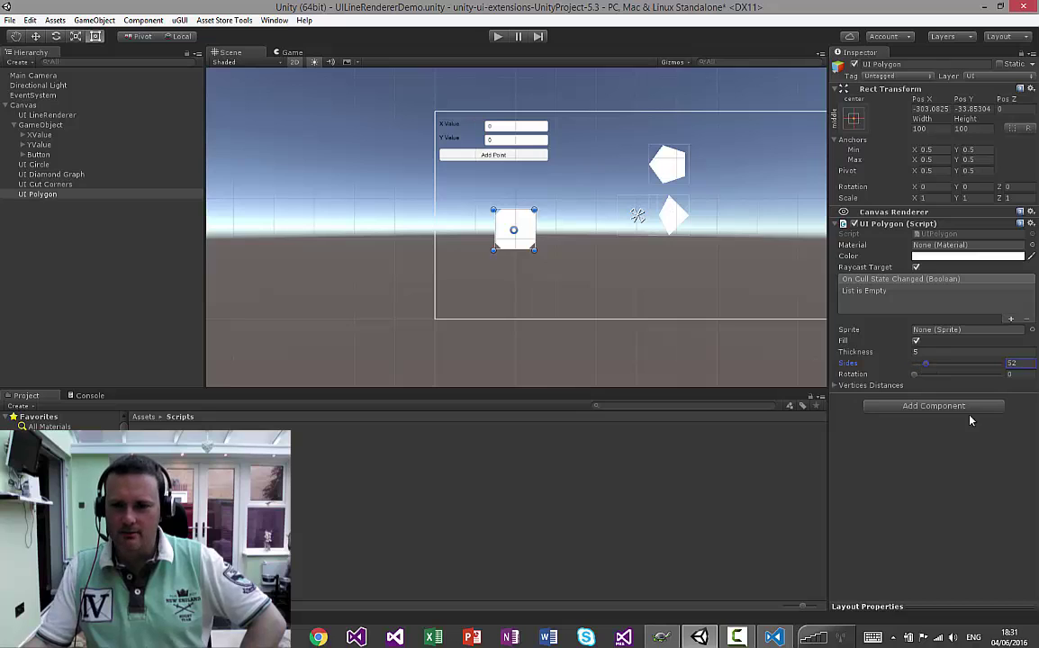
click(66, 195)
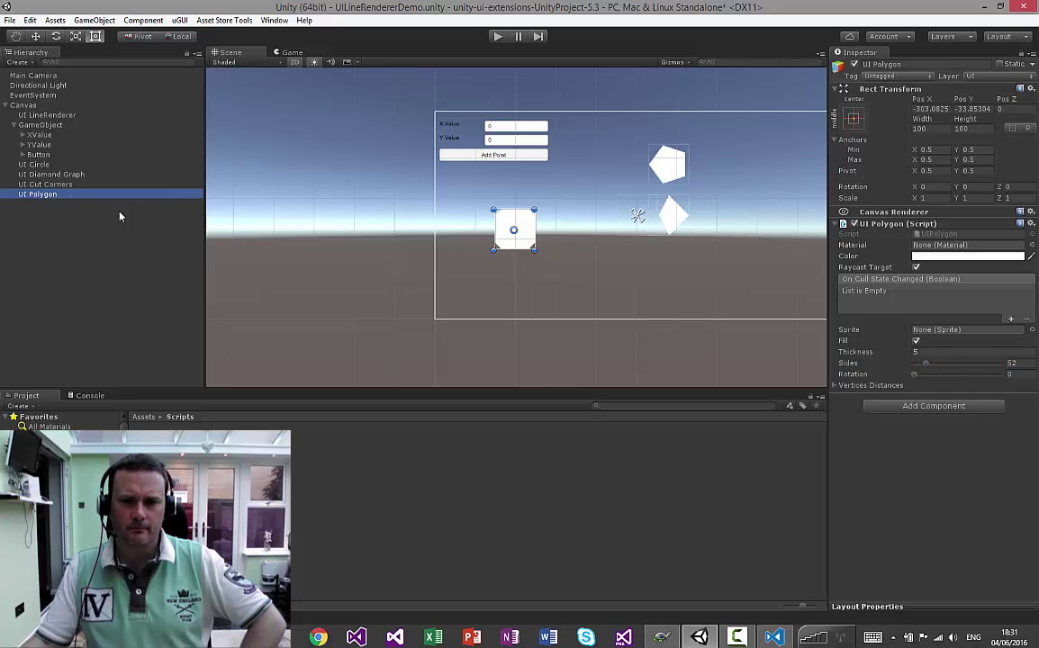
drag(627, 228, 602, 269)
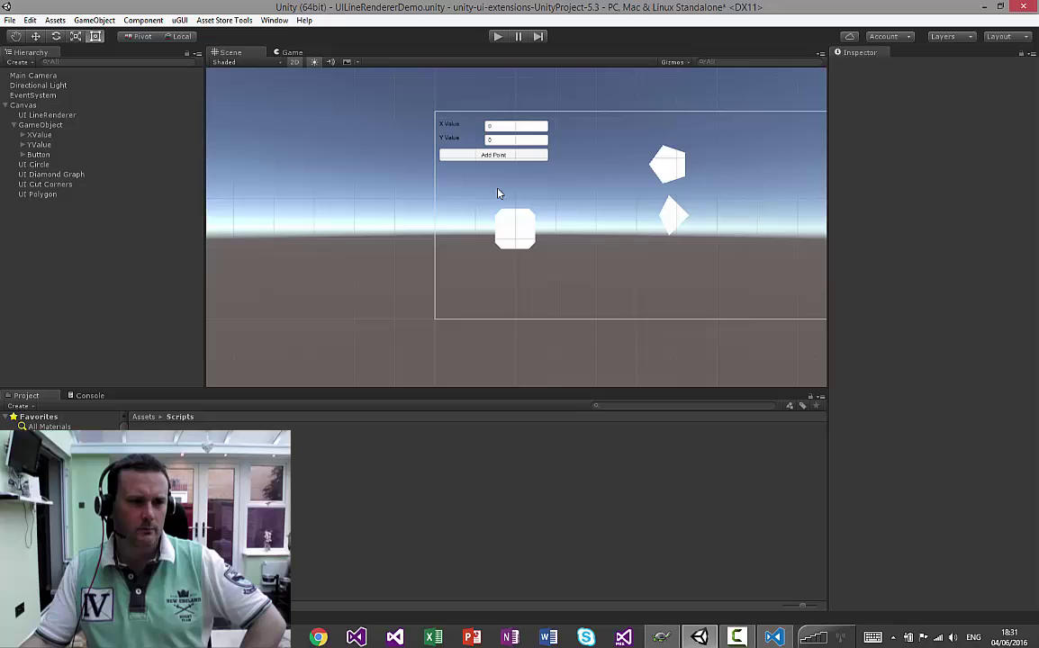
click(52, 194)
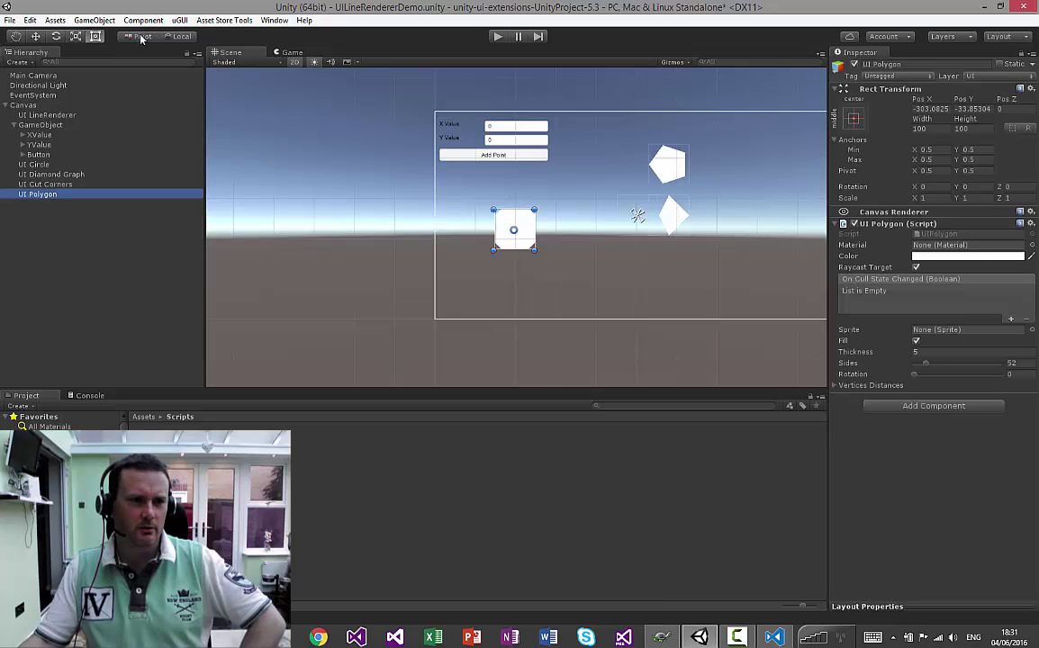
drag(514, 230, 554, 261)
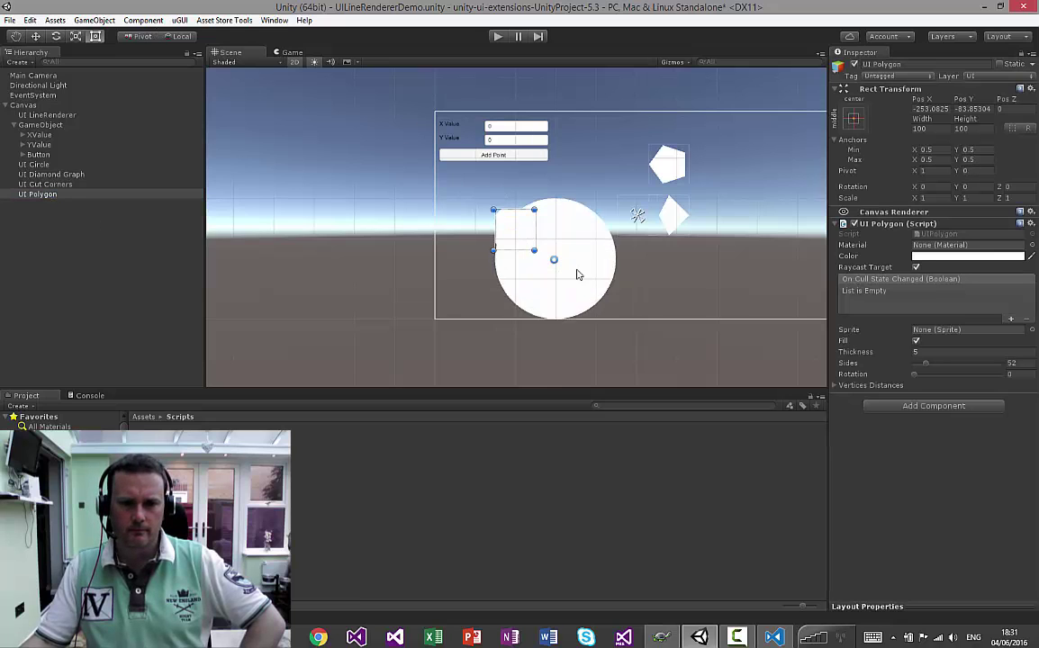
click(638, 256)
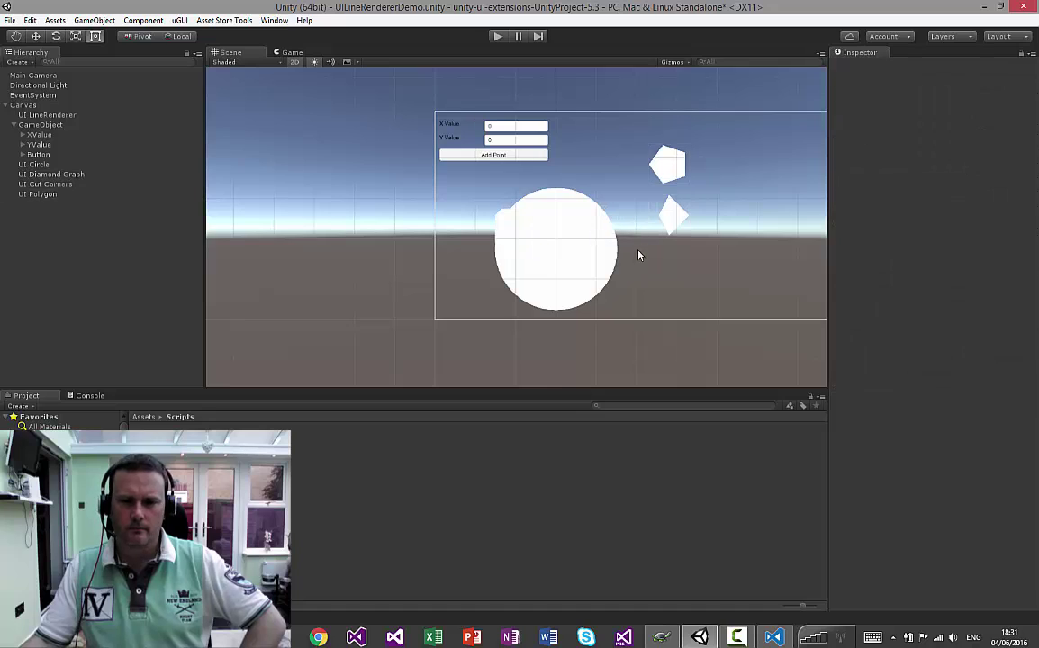
click(54, 195)
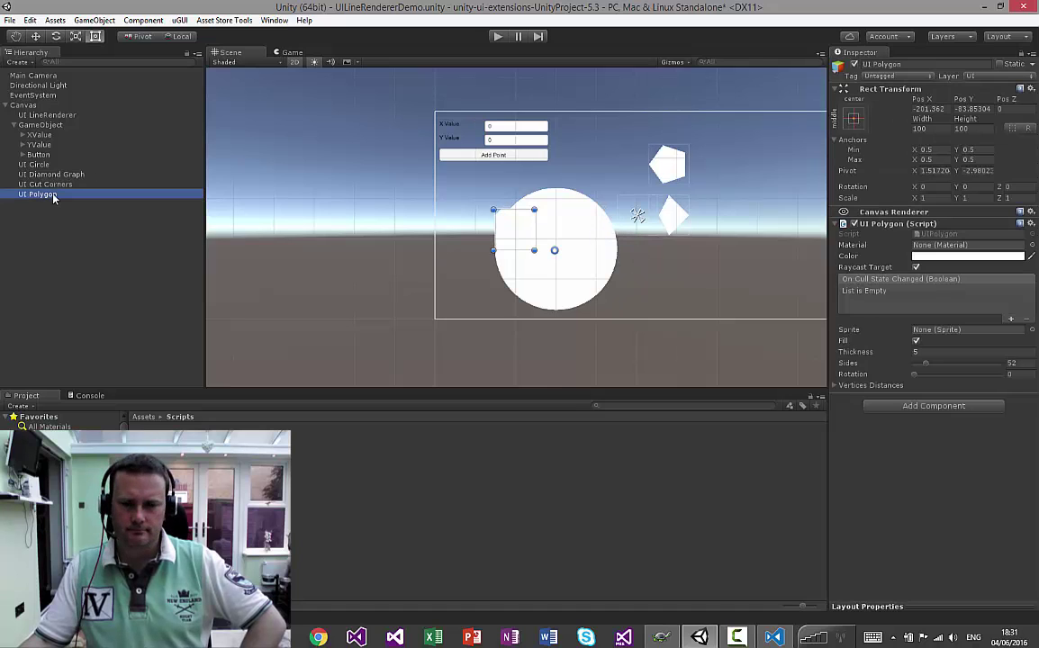
drag(509, 233, 711, 206)
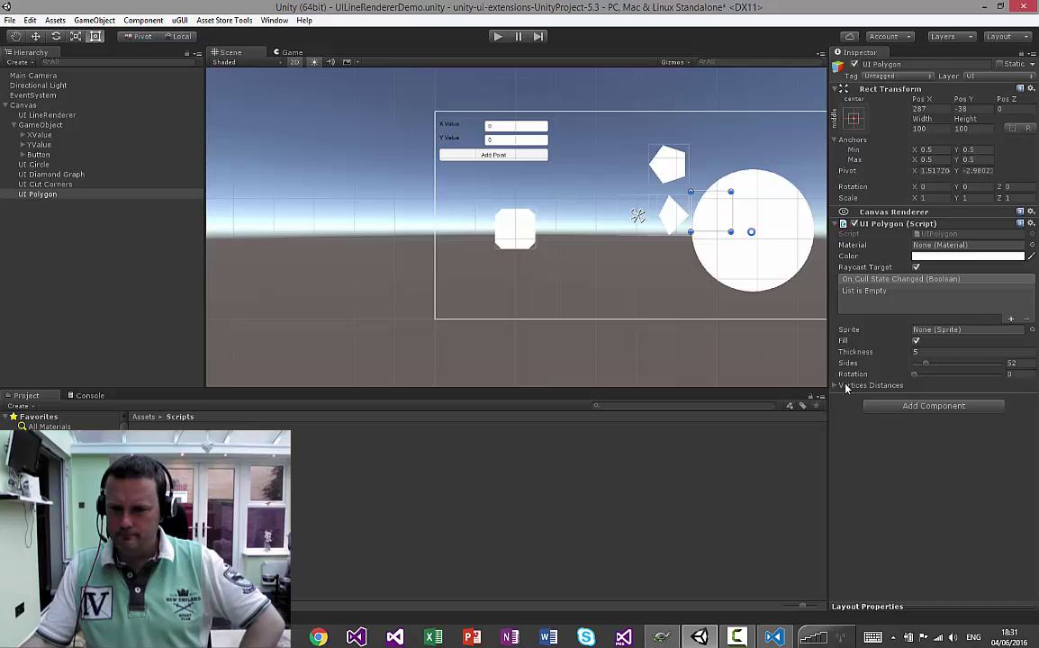
mouse_move(914, 378)
mouse_down()
mouse_move(935, 368)
mouse_move(916, 369)
mouse_up()
click(924, 365)
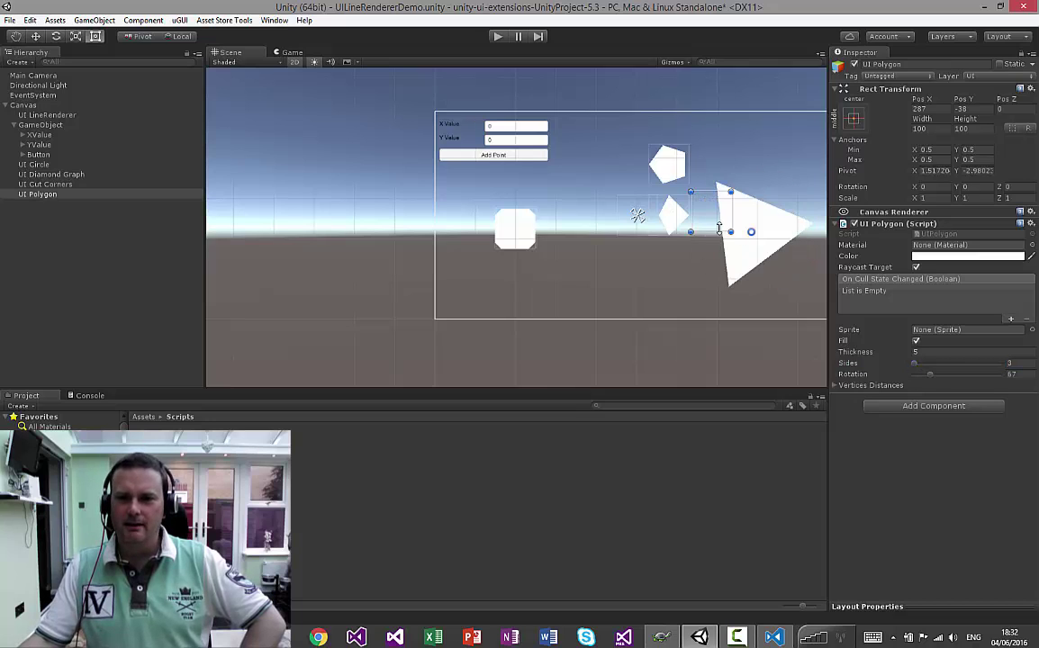
drag(723, 214, 702, 236)
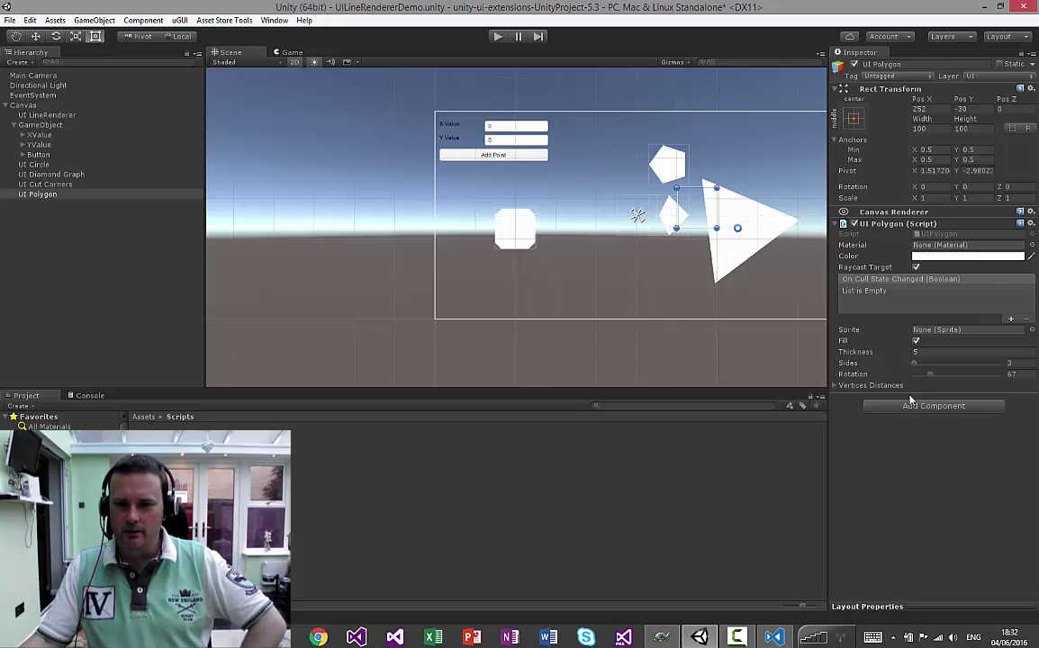
Step: Pull one vertex distance to 0.647, turn Fill off, and raise the sides to 13
click(834, 387)
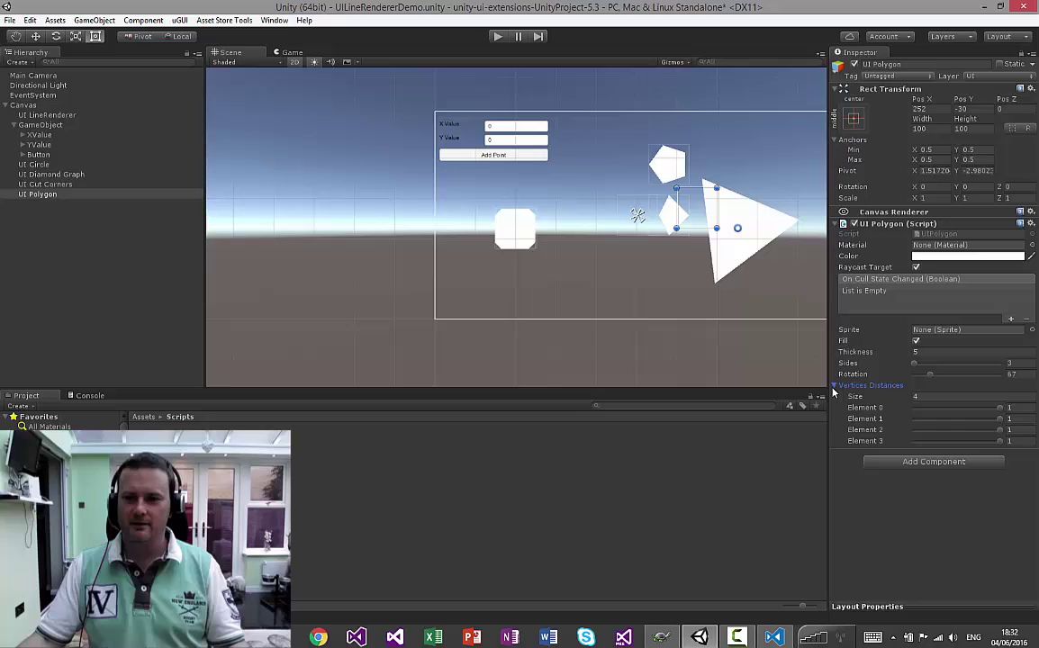
drag(998, 421, 969, 418)
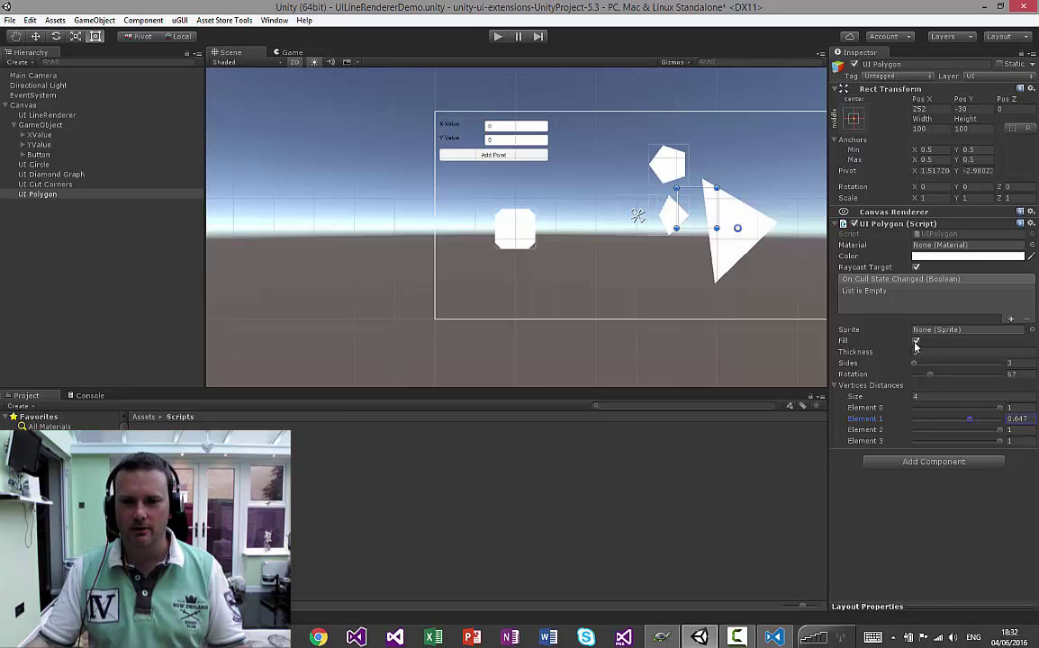
click(916, 341)
click(915, 342)
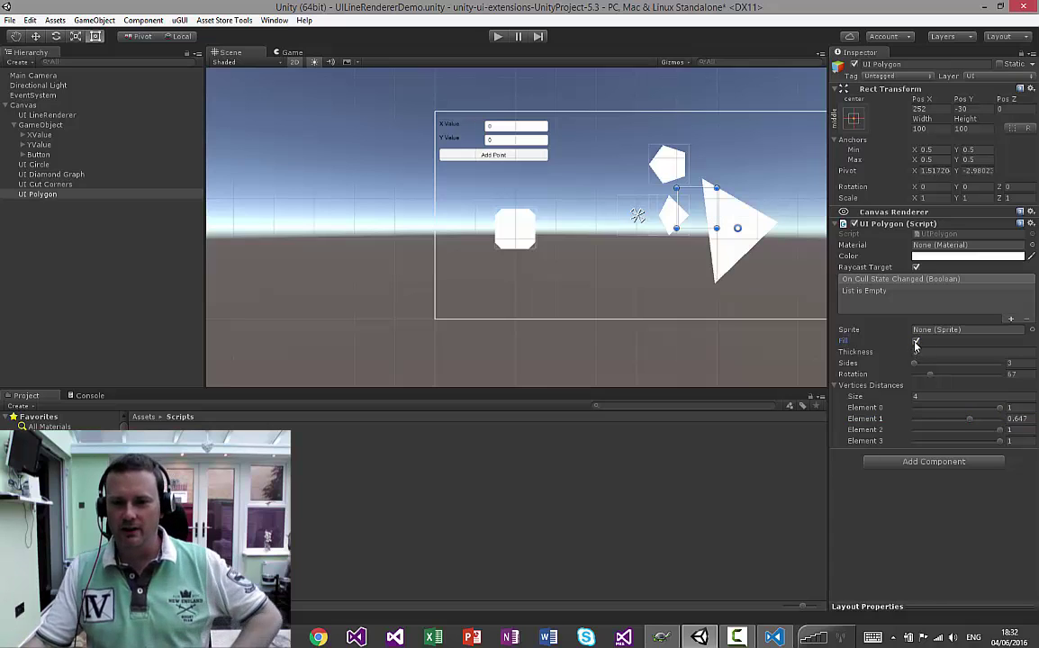
click(916, 341)
drag(916, 362, 1028, 362)
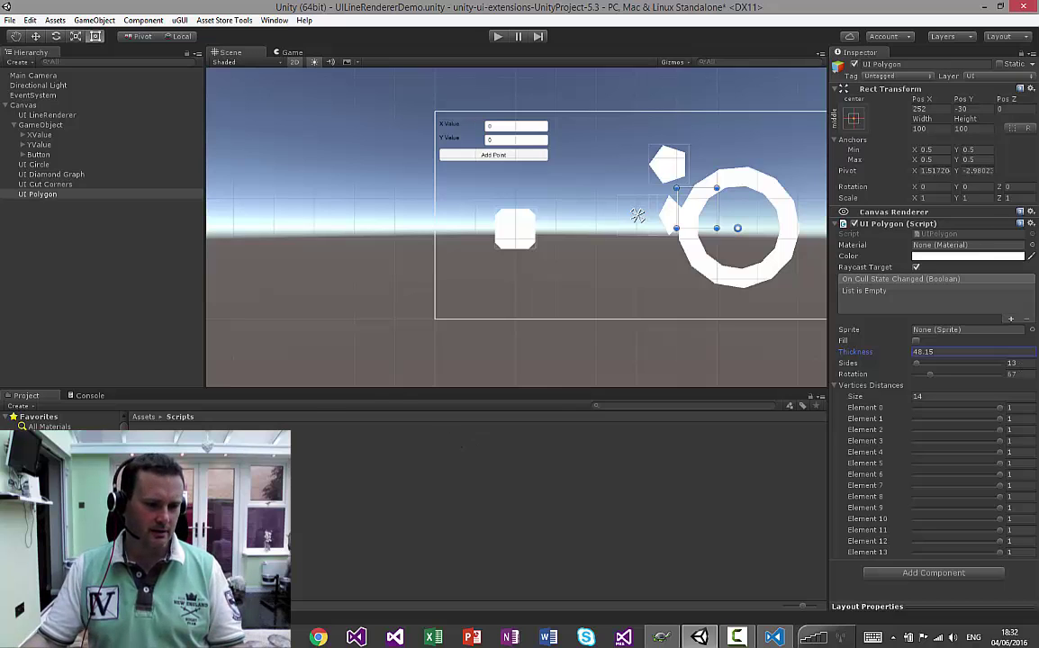
scroll(64, 422, down, 3)
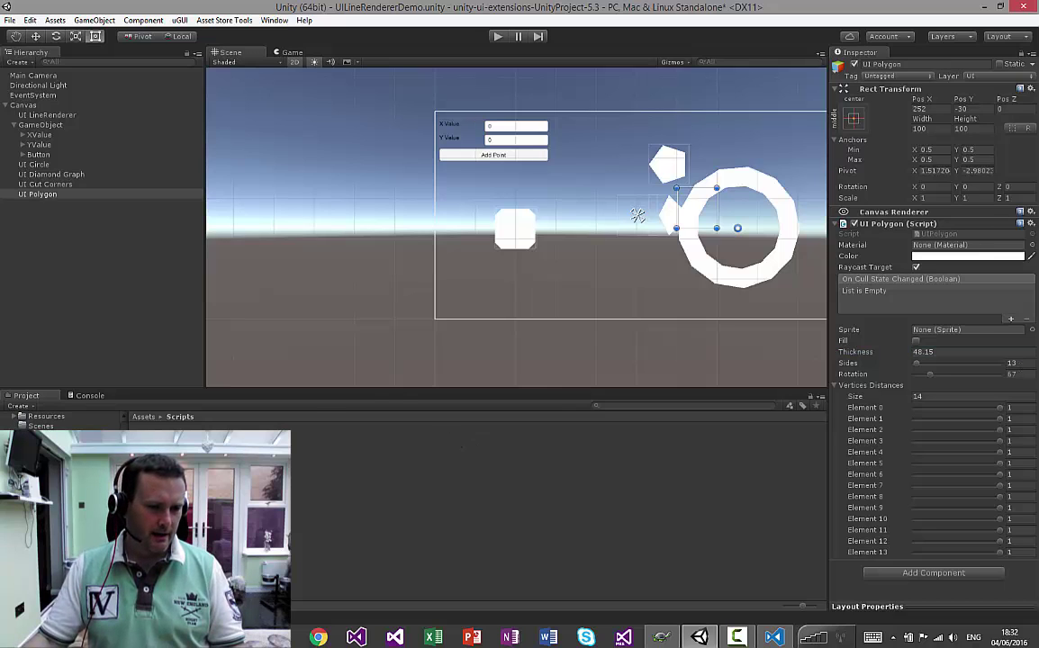
Step: Open the UIPrimitiveBase script from the Primitives scripts folder in the Project panel
click(81, 465)
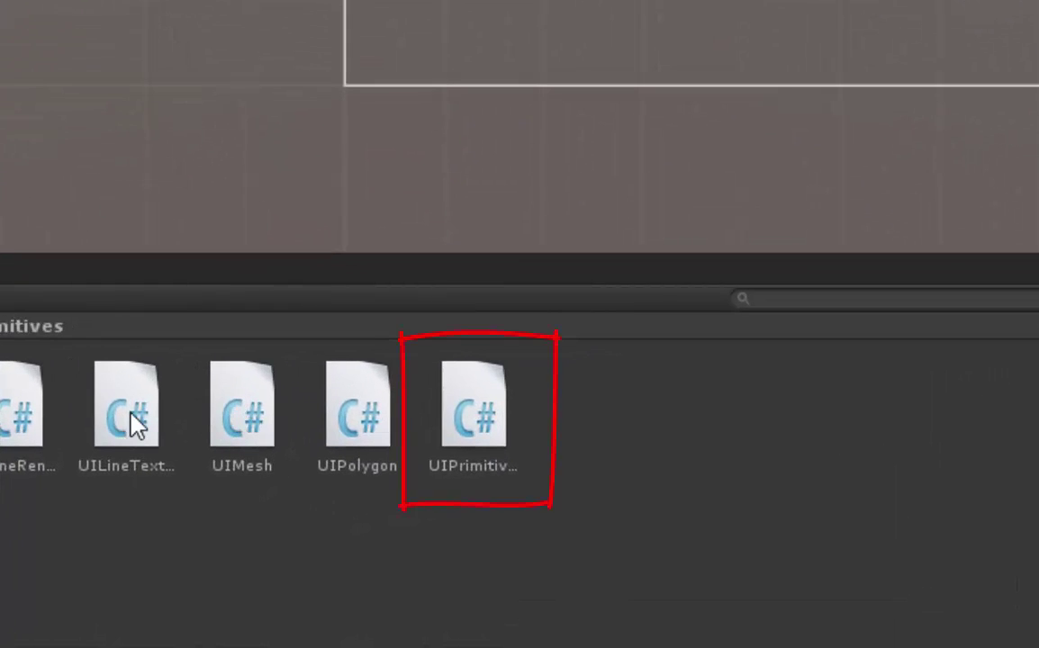
click(132, 419)
click(478, 422)
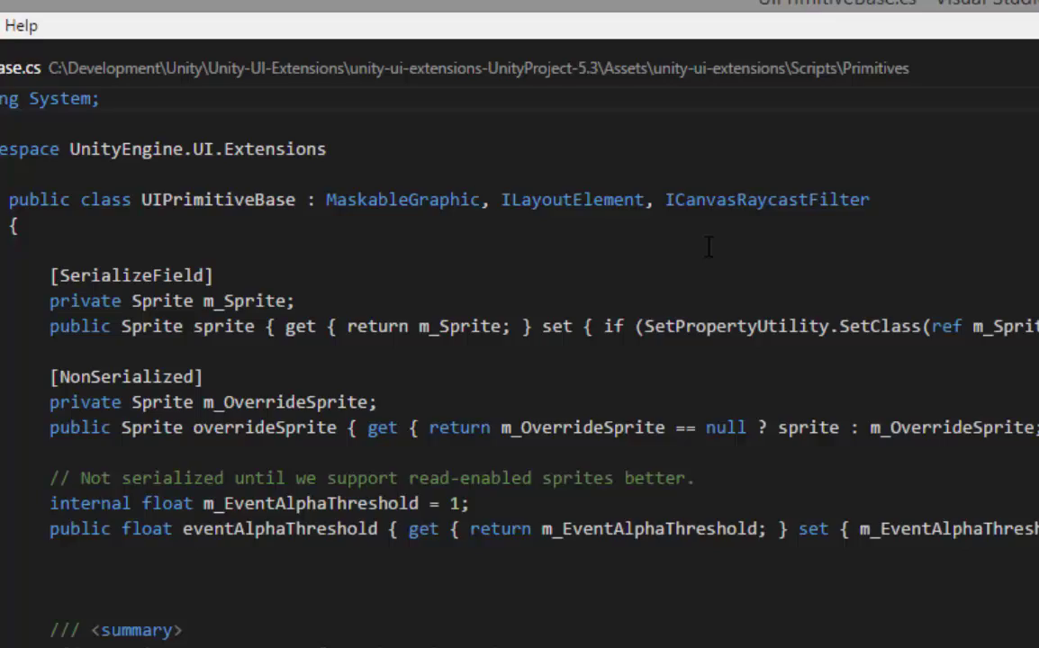
double_click(761, 199)
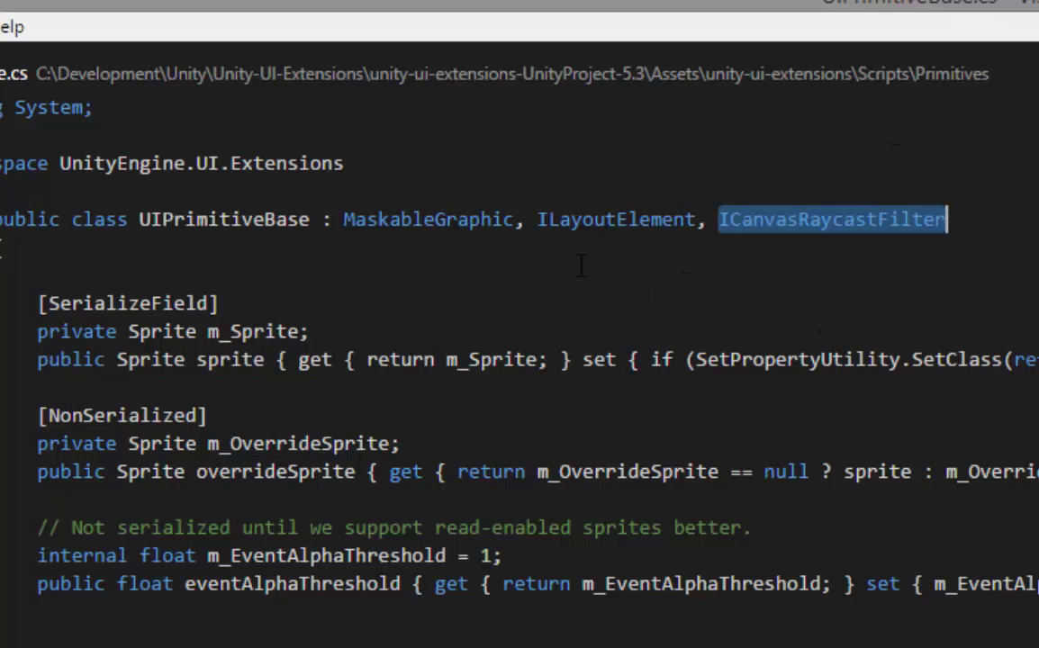
double_click(610, 216)
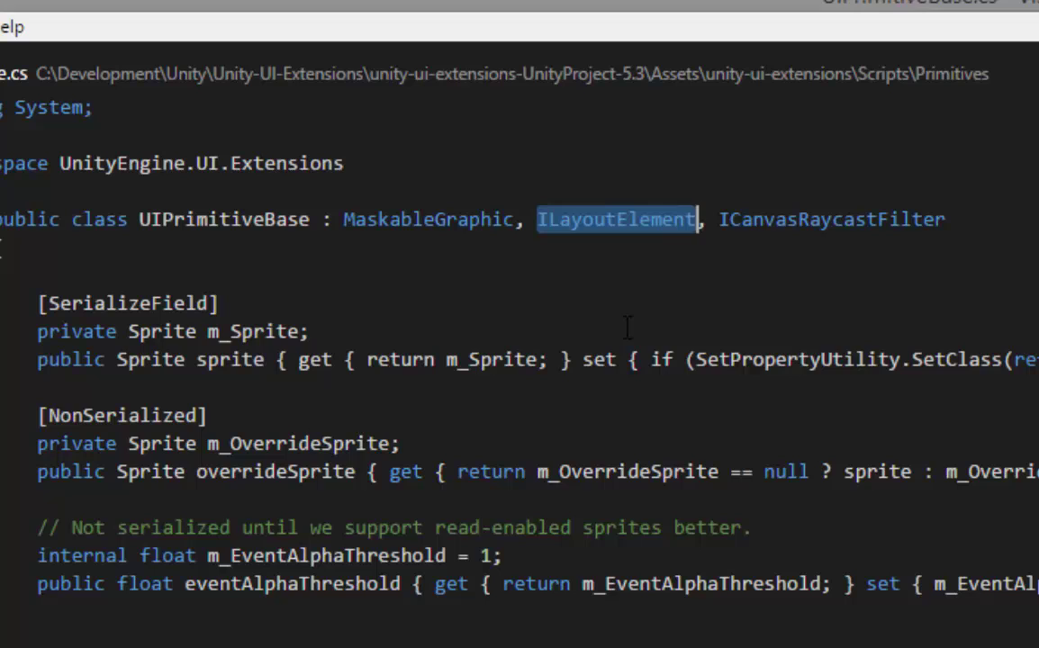
double_click(461, 219)
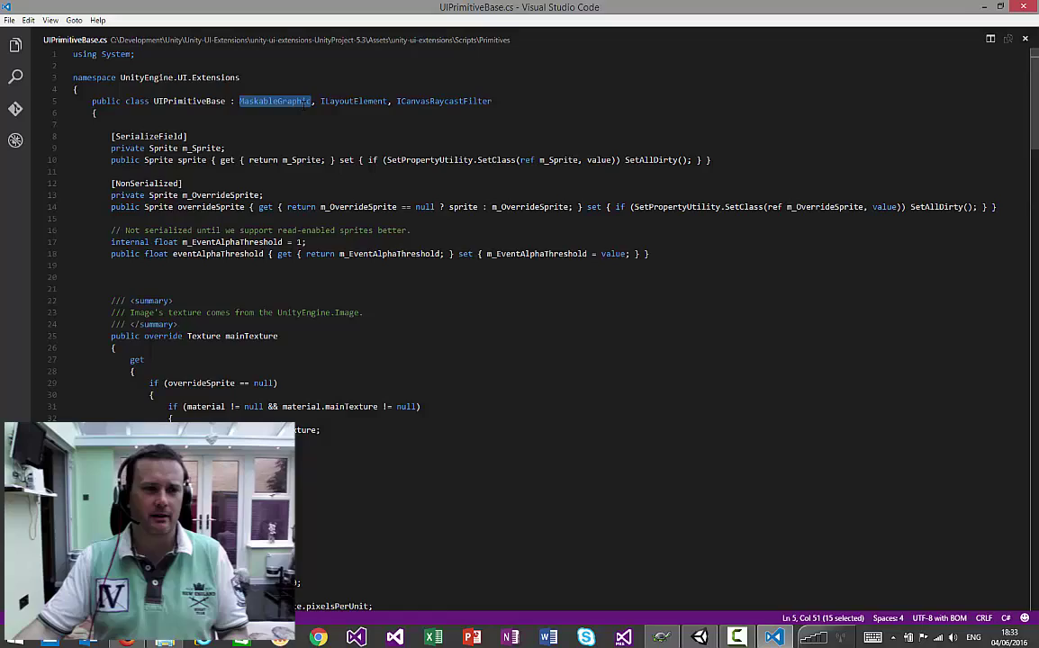
scroll(313, 322, down, 13)
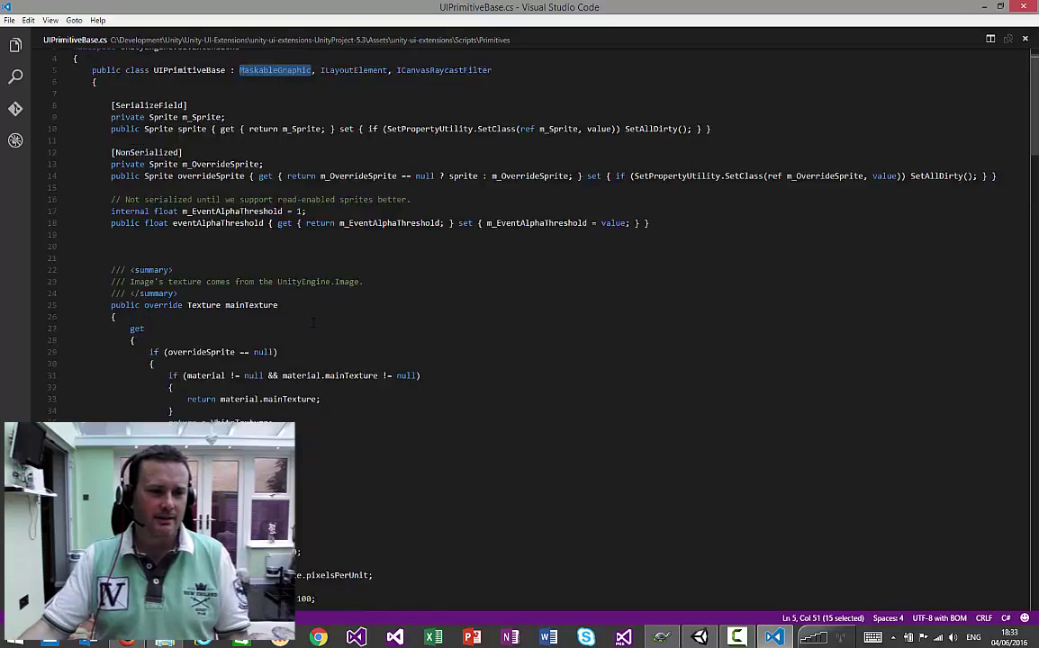
scroll(312, 322, down, 20)
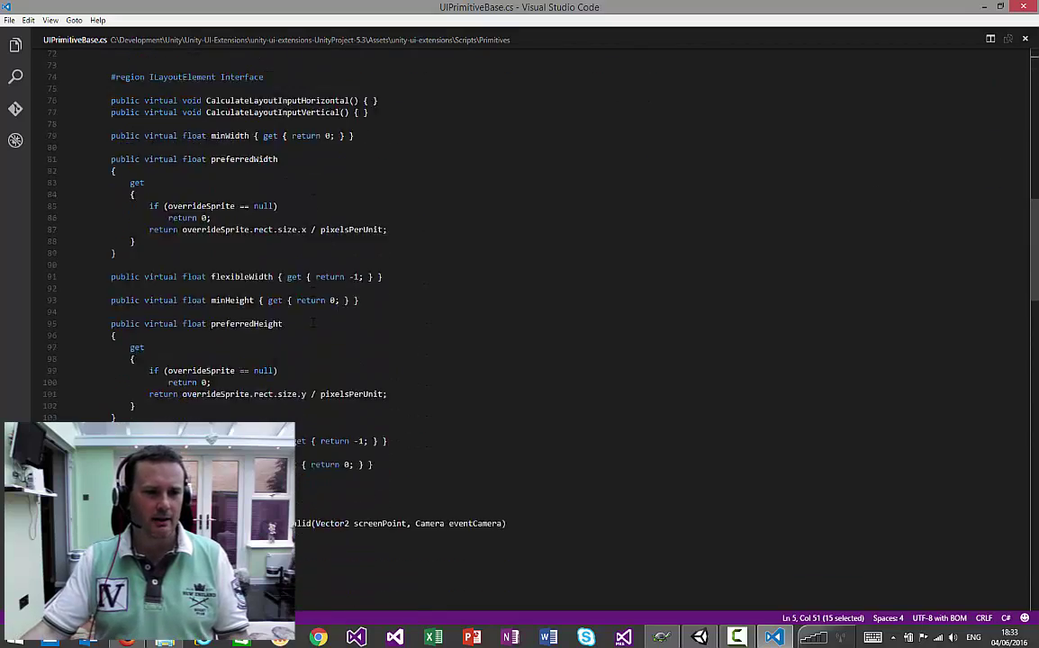
scroll(313, 322, down, 14)
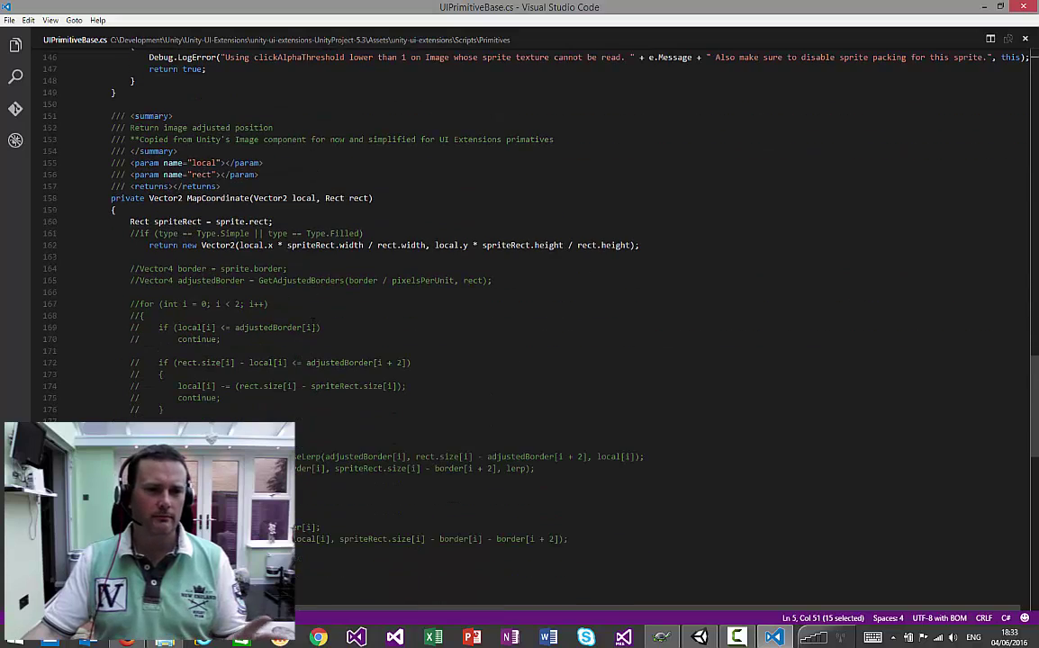
scroll(313, 322, down, 15)
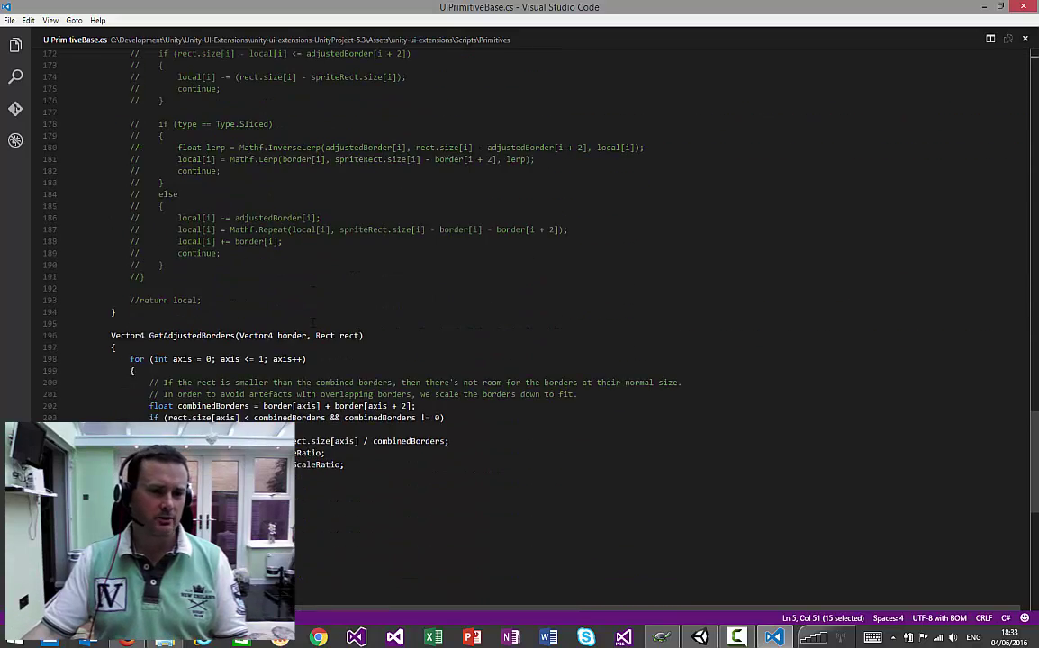
scroll(429, 367, up, 12)
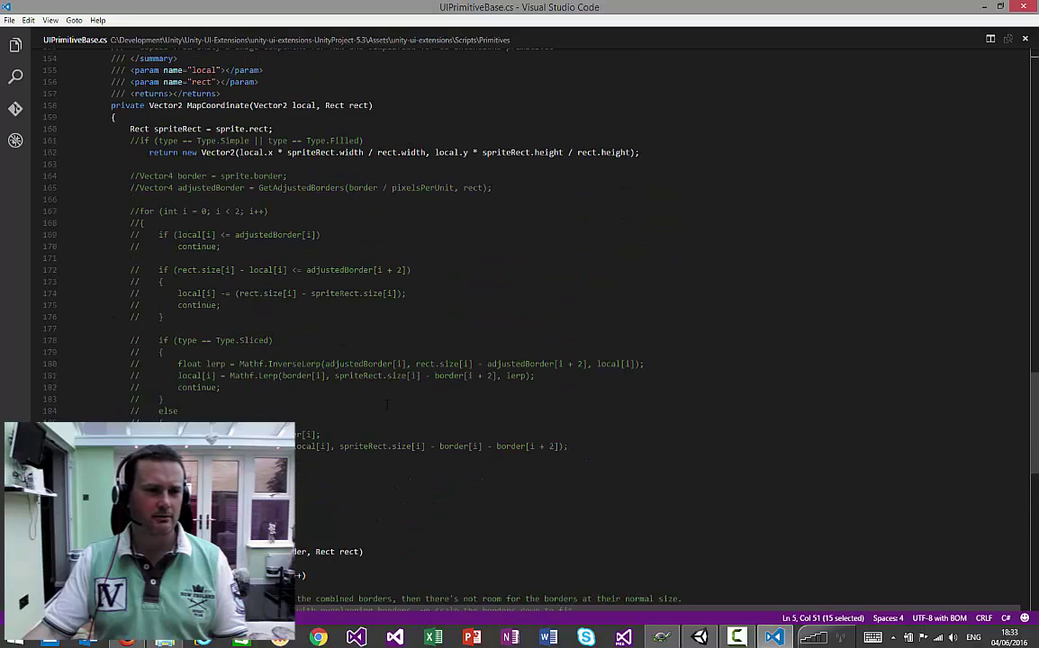
scroll(243, 258, up, 11)
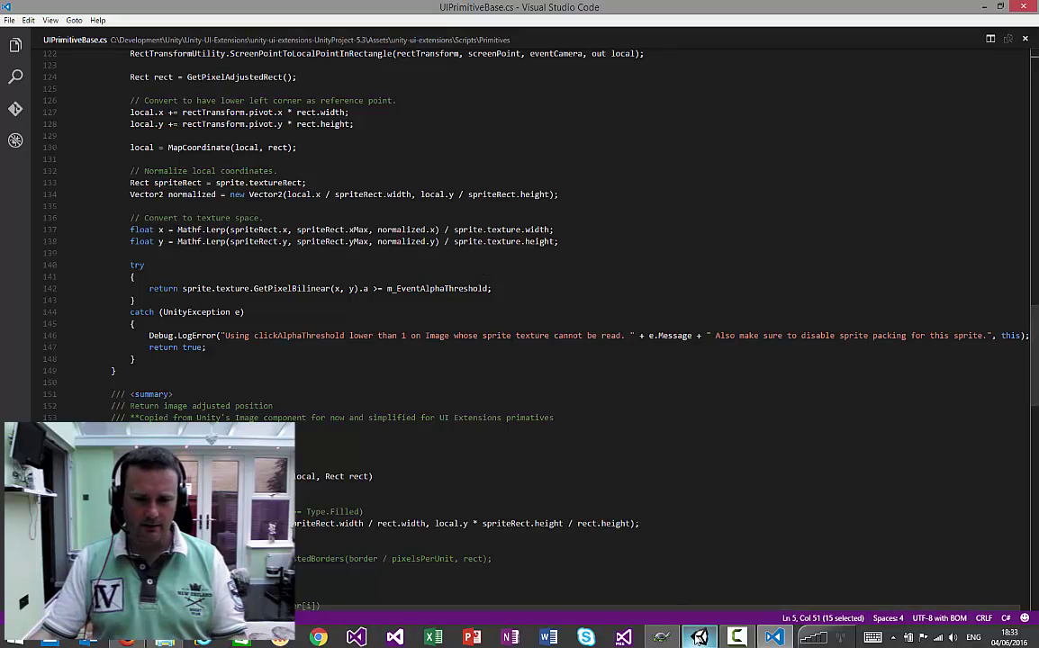
Step: Return to the Unity editor and double-click UIPolygon in the Primitives folder
mouse_move(699, 639)
click(699, 562)
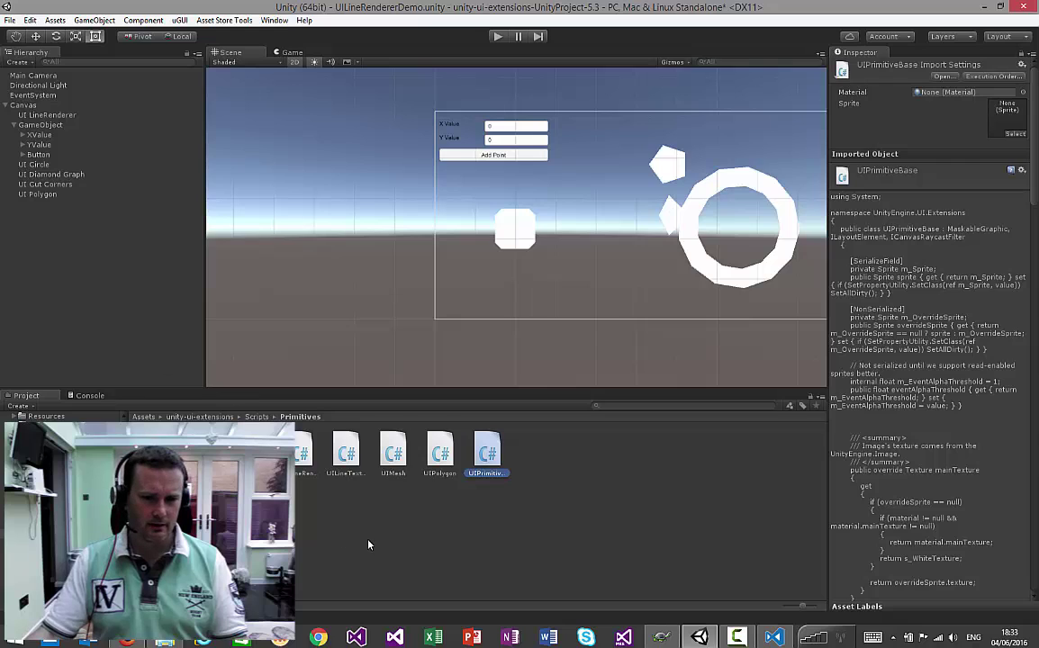
click(438, 453)
double_click(429, 457)
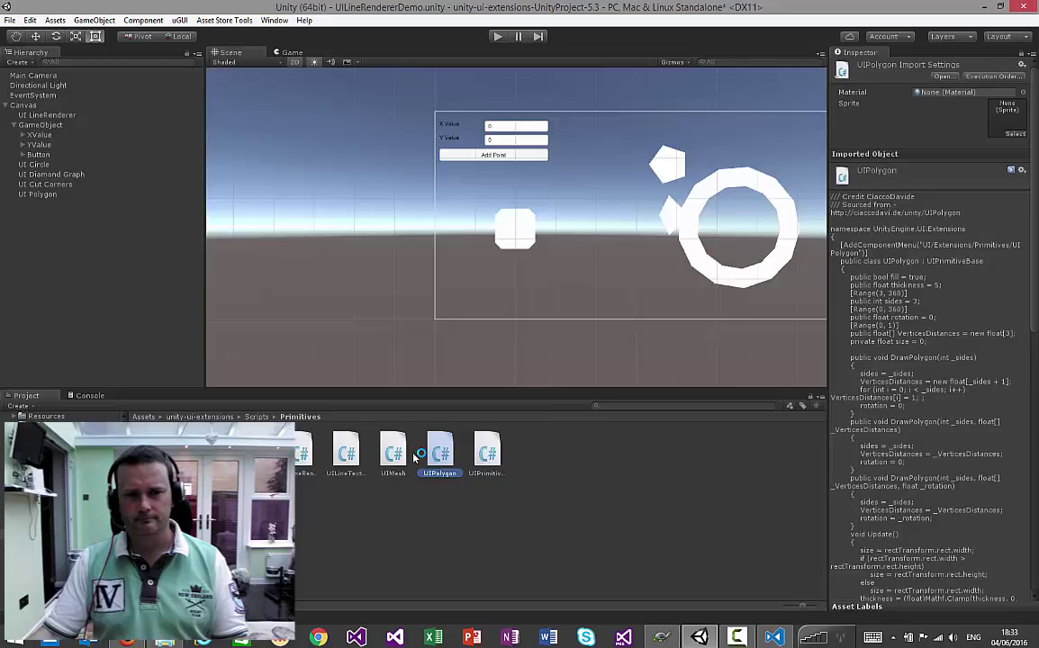
Step: Scroll through UIPolygon.cs, then open UICircle from Unity and scroll through its code
scroll(540, 270, down, 5)
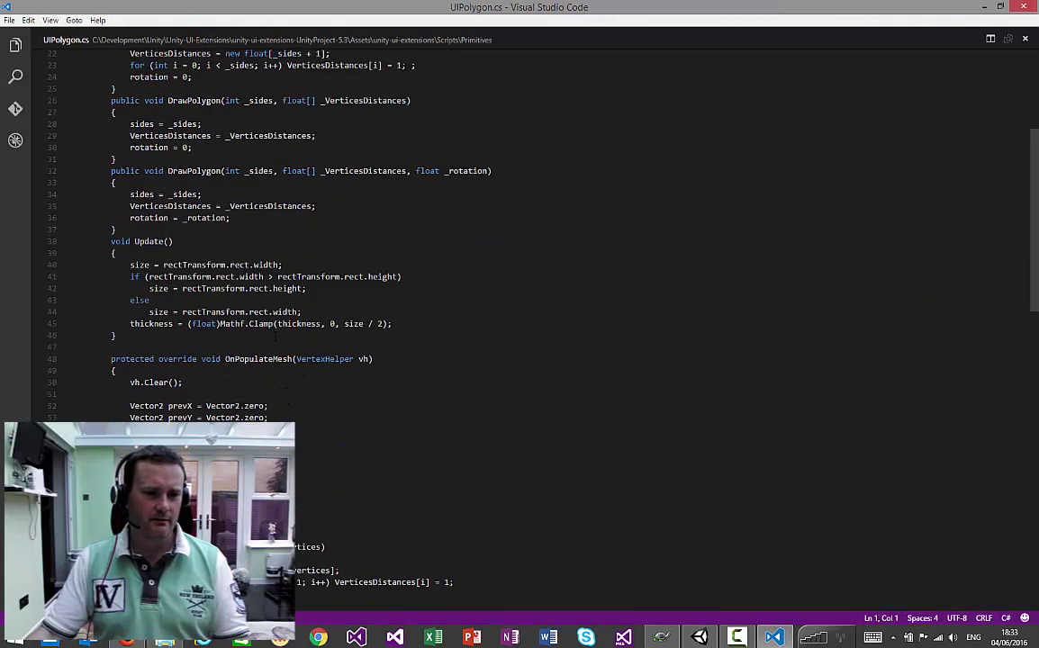
scroll(540, 270, down, 13)
click(699, 638)
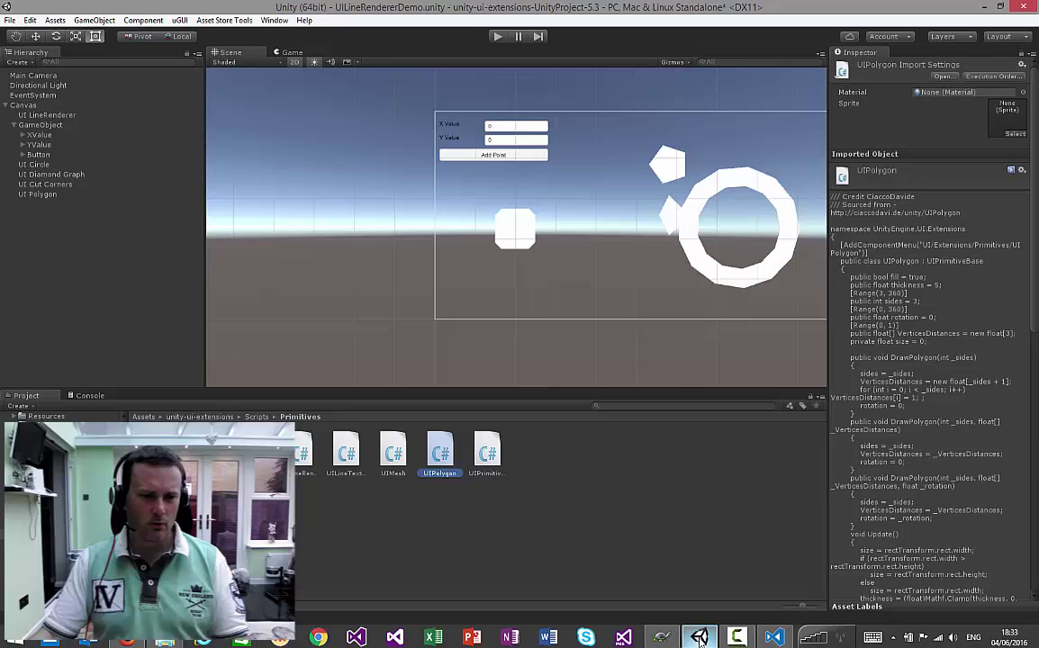
click(160, 450)
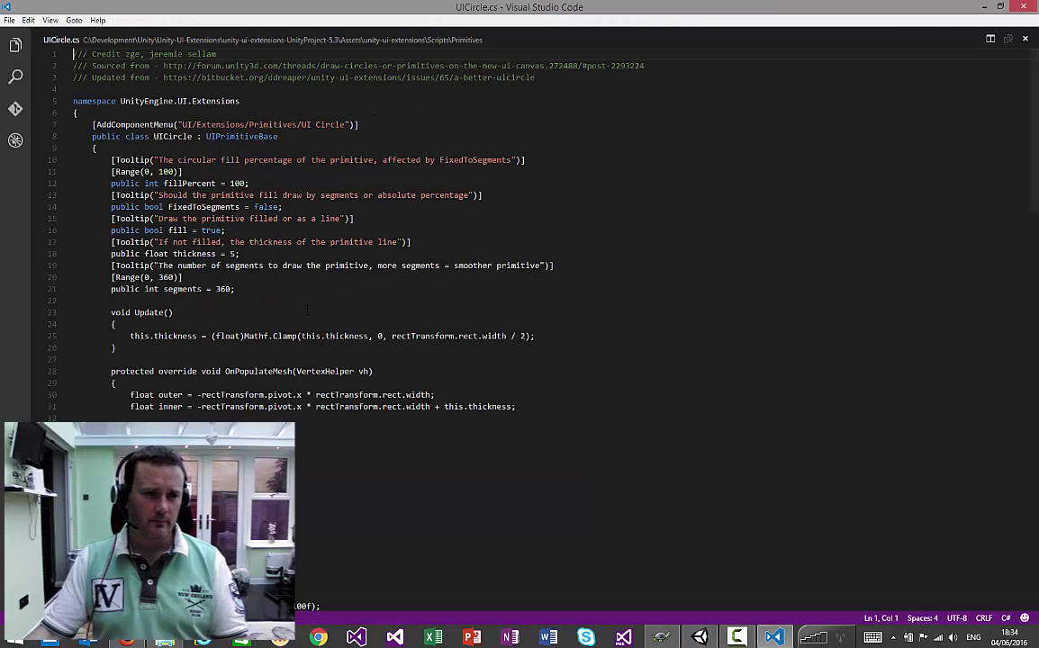
scroll(439, 309, down, 18)
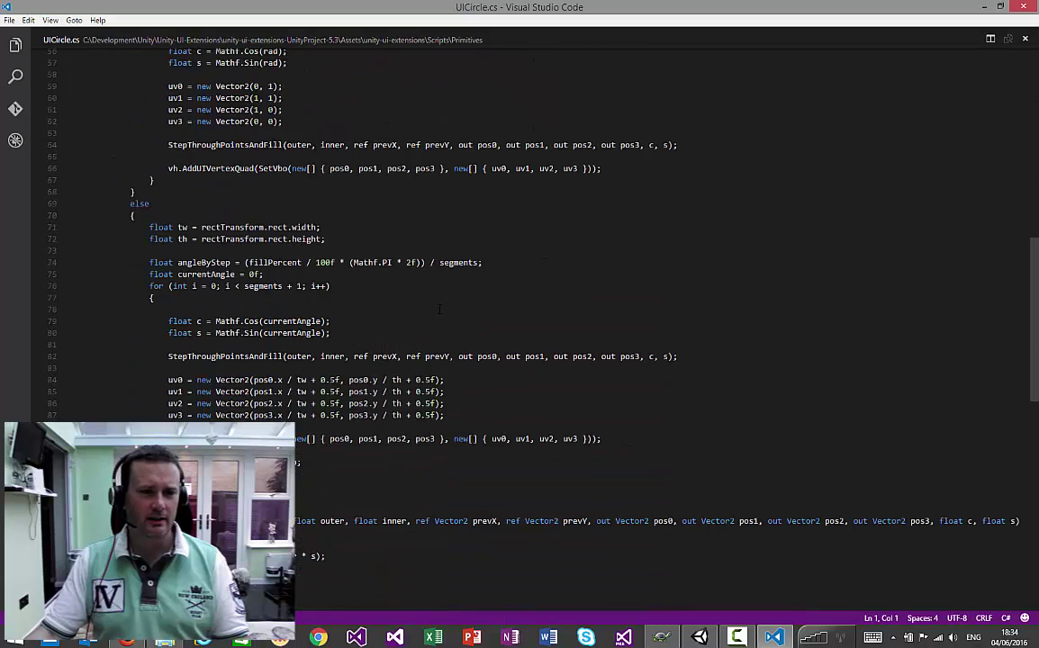
scroll(439, 317, up, 13)
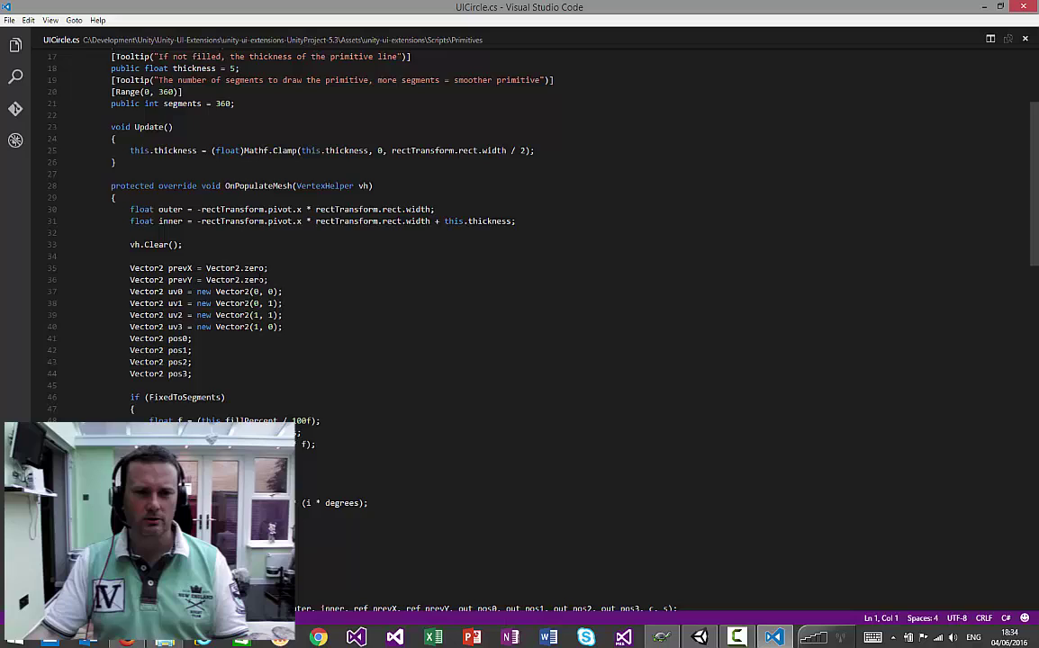
scroll(259, 278, down, 20)
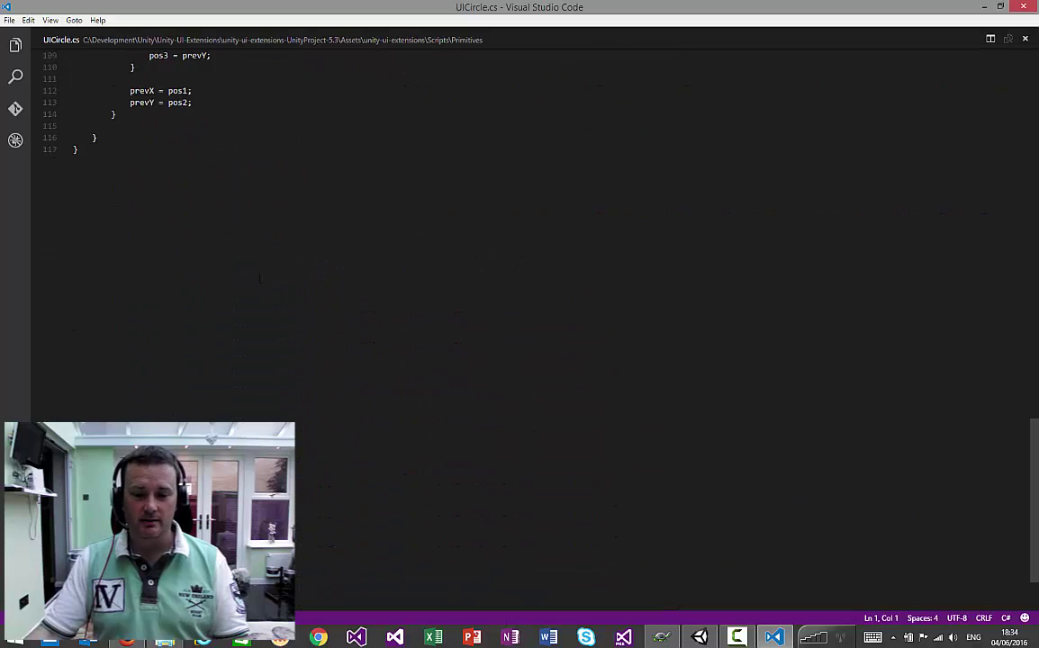
scroll(259, 278, up, 6)
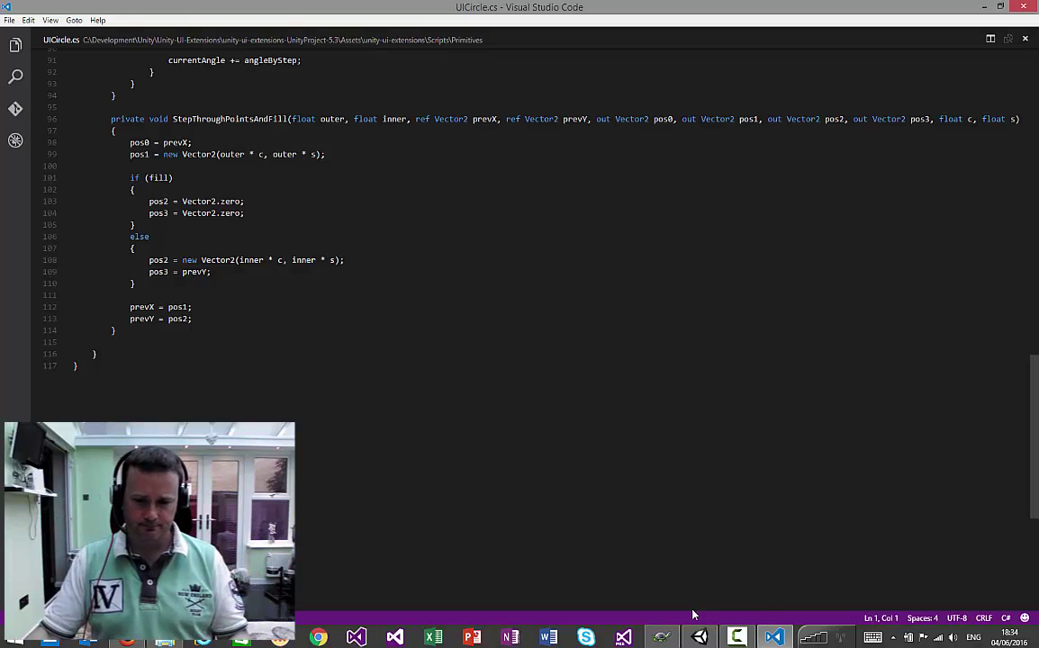
Step: Switch from Visual Studio Code to the Unity editor via its taskbar icon
click(699, 636)
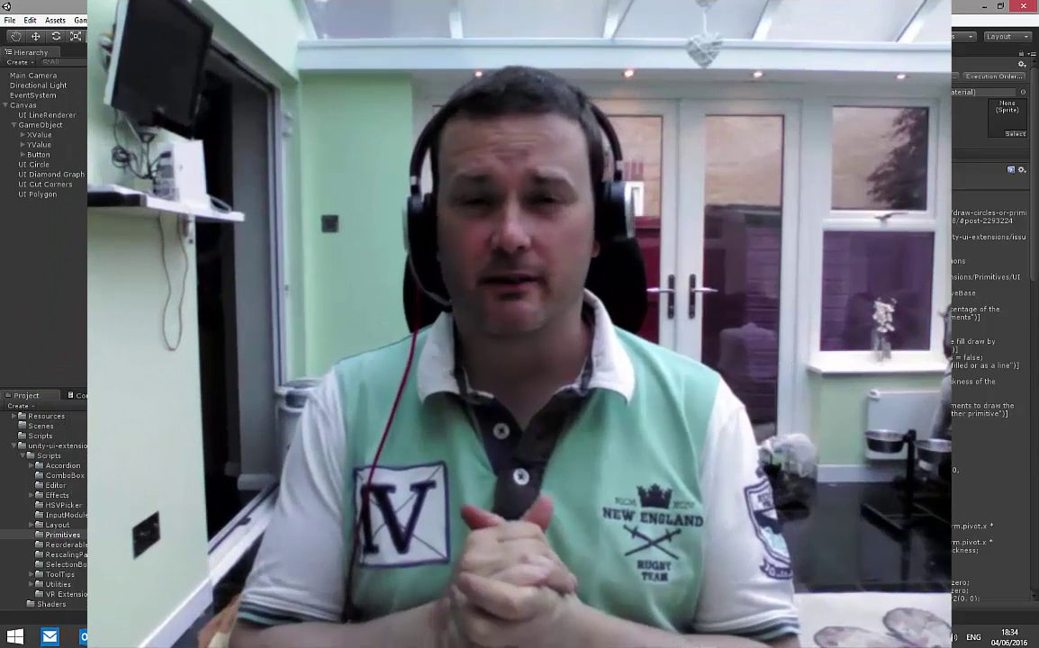